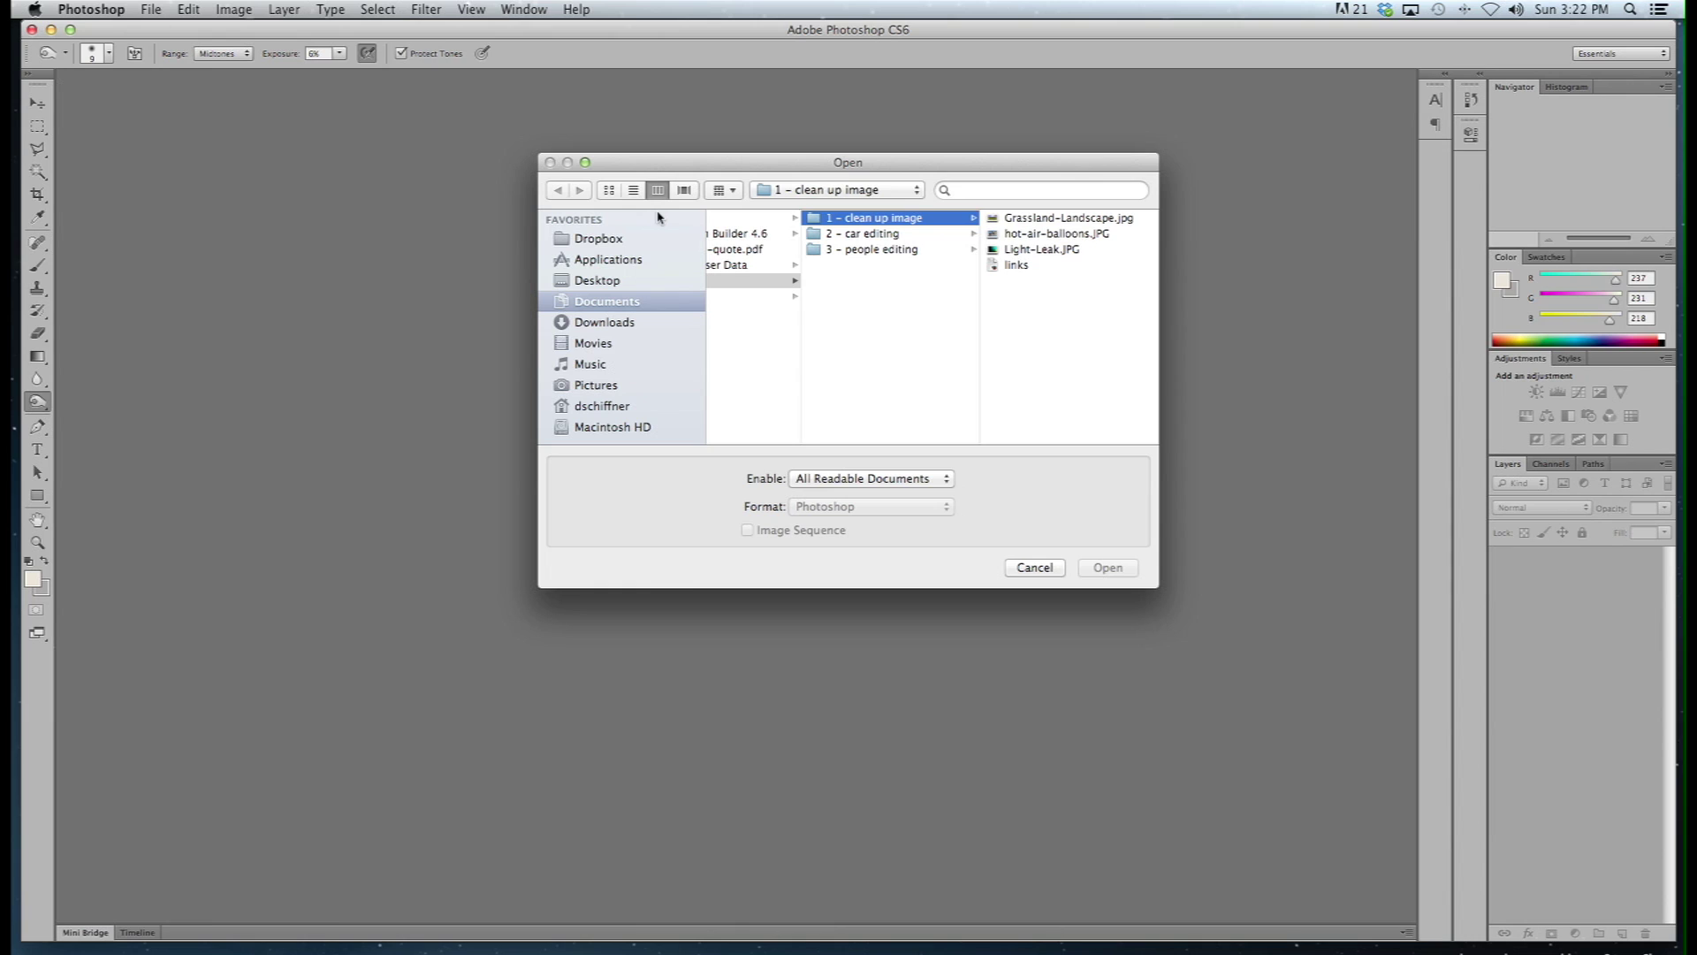
- Open Grassland-Landscape.jpg from the "1 - clean up image" folder and add a new empty layer above the Background
{"action": "left_click", "coordinate": [1025, 219]}
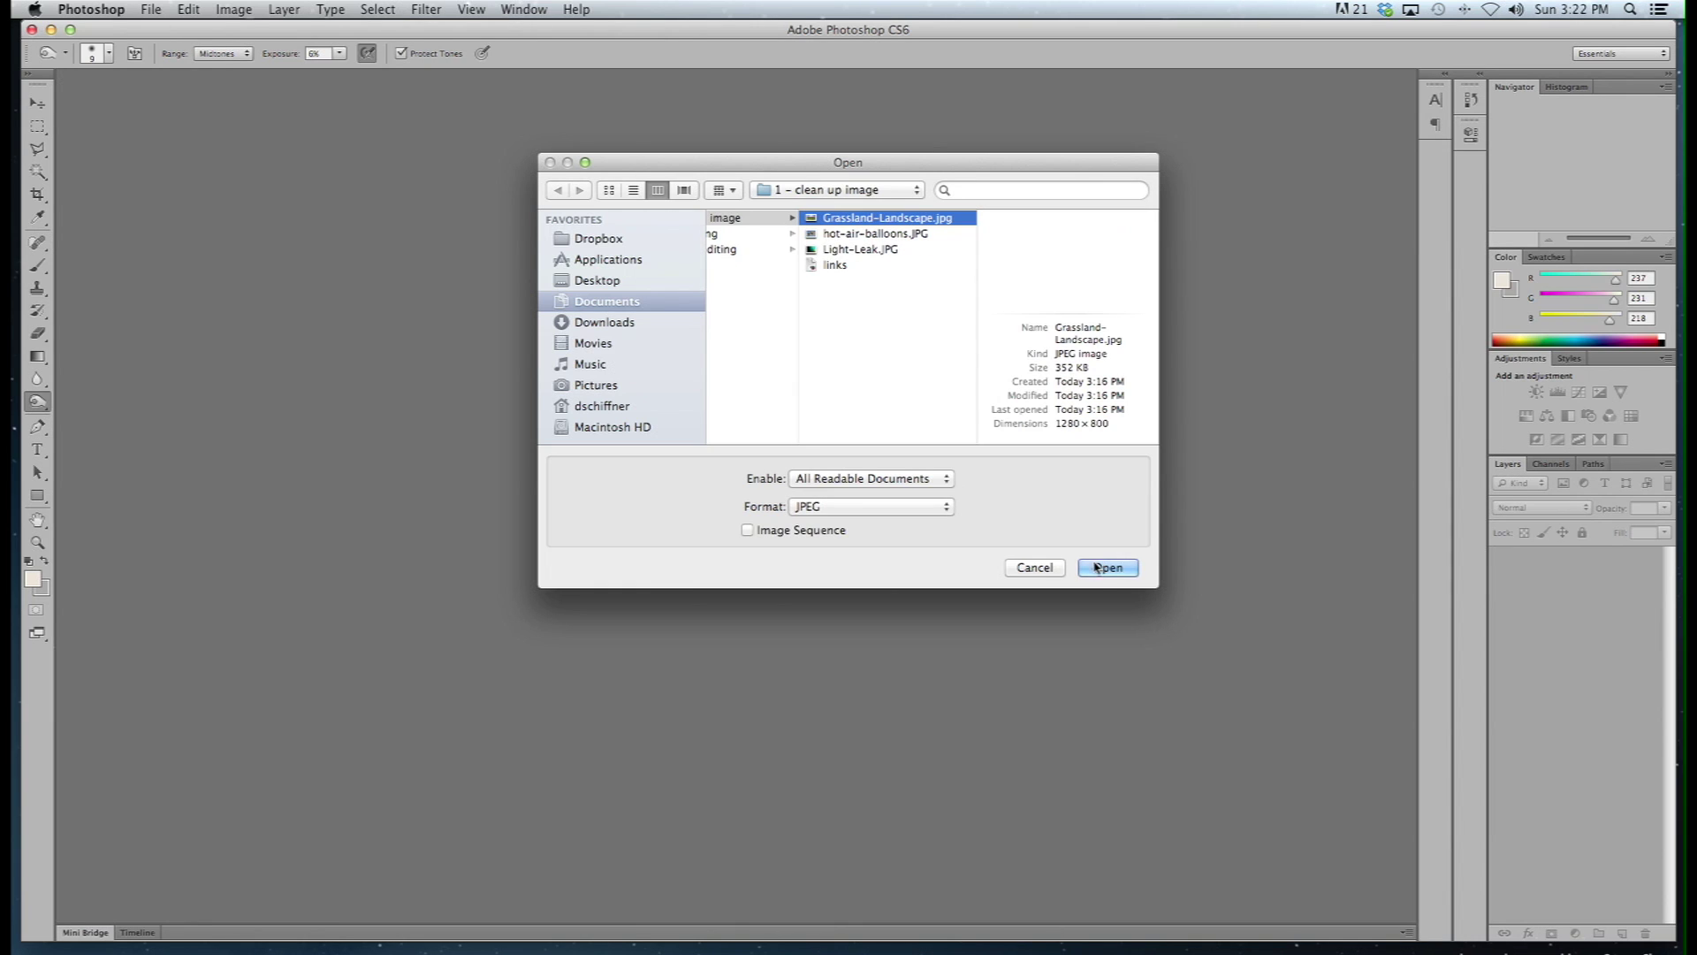
{"action": "left_click", "coordinate": [1096, 568]}
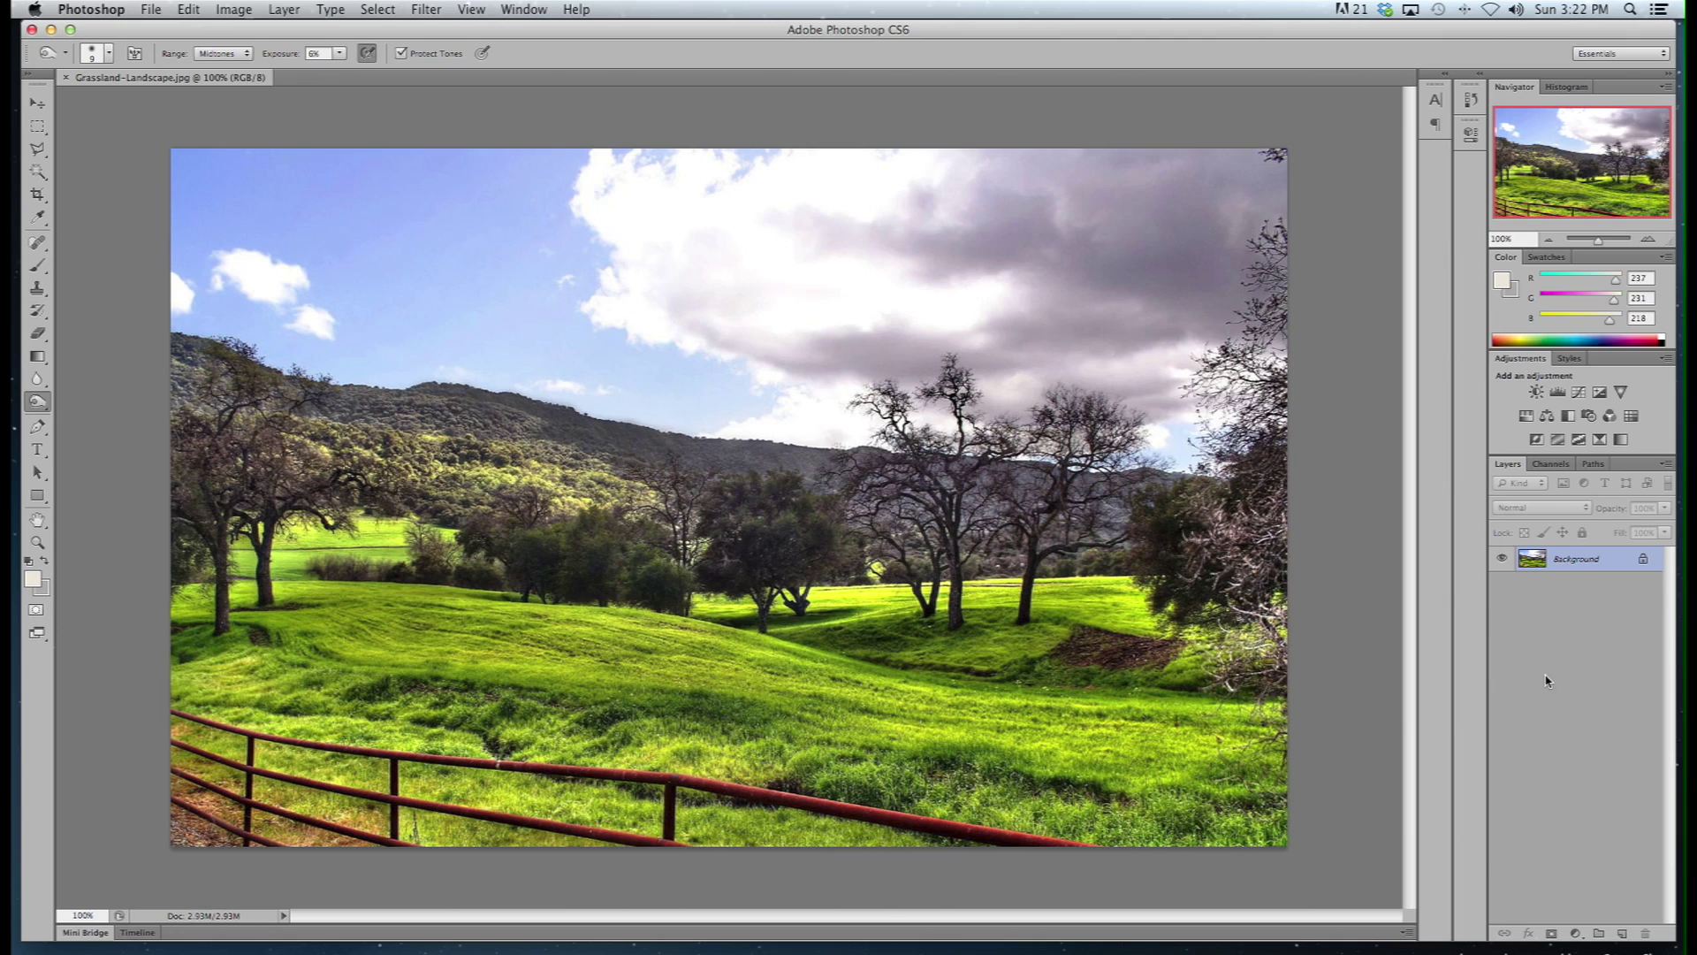
{"action": "right_click", "coordinate": [1572, 566]}
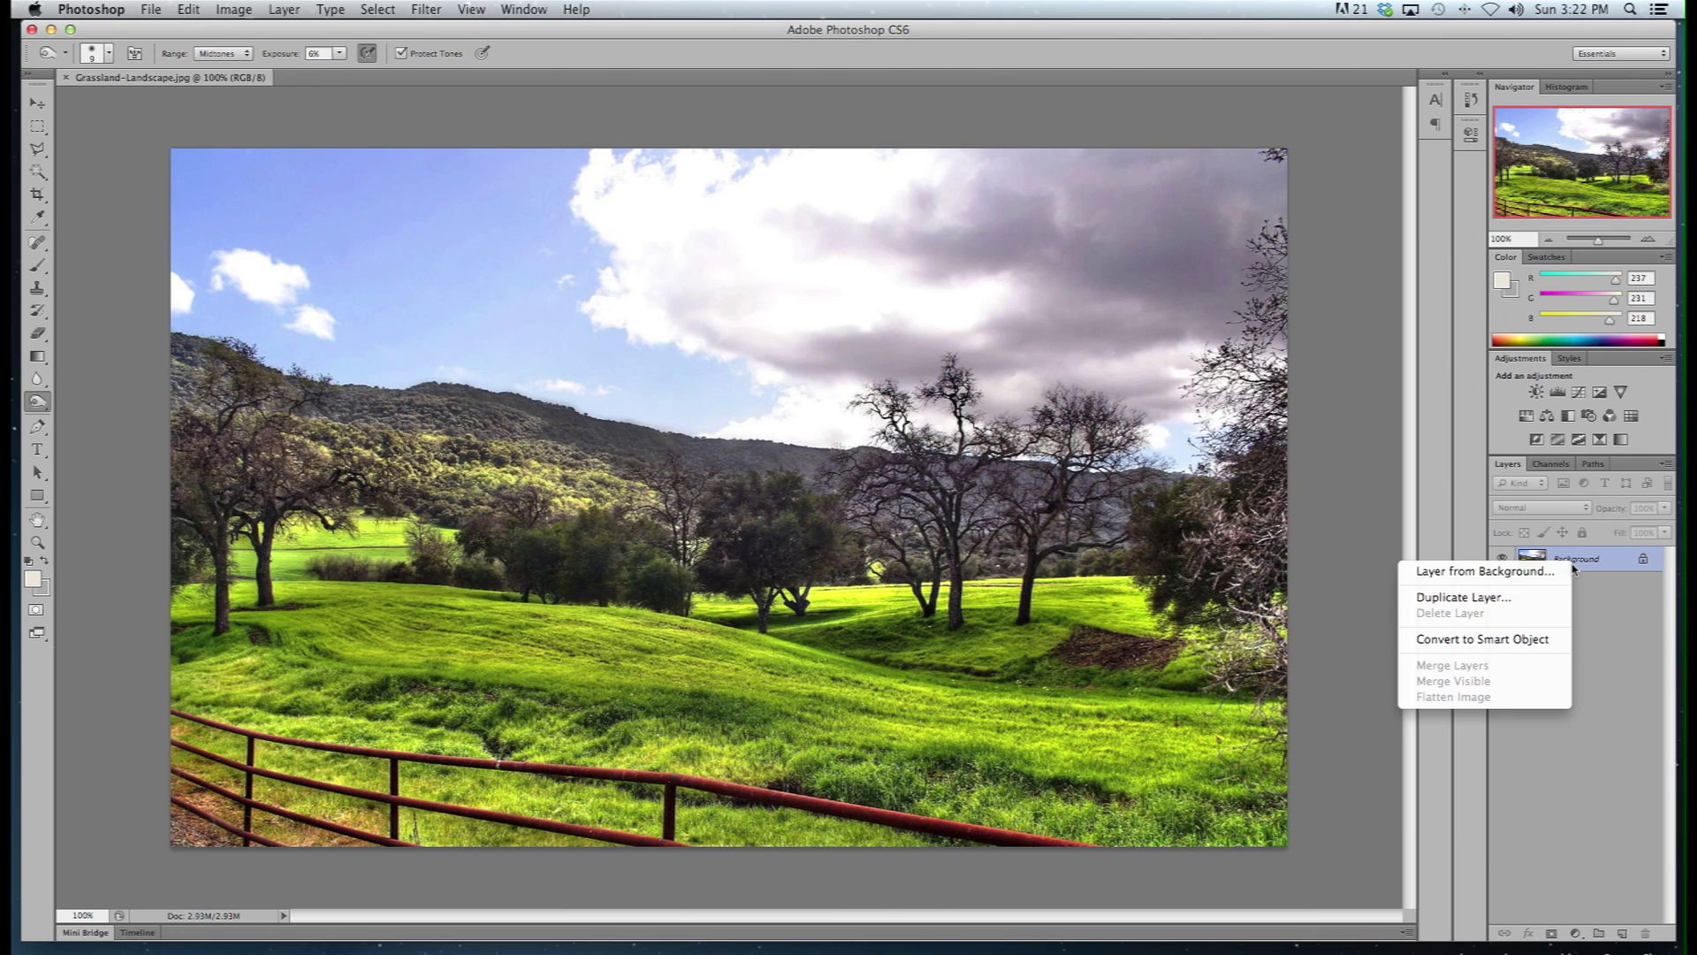
{"action": "left_click", "coordinate": [1535, 599]}
{"action": "left_click", "coordinate": [1623, 935]}
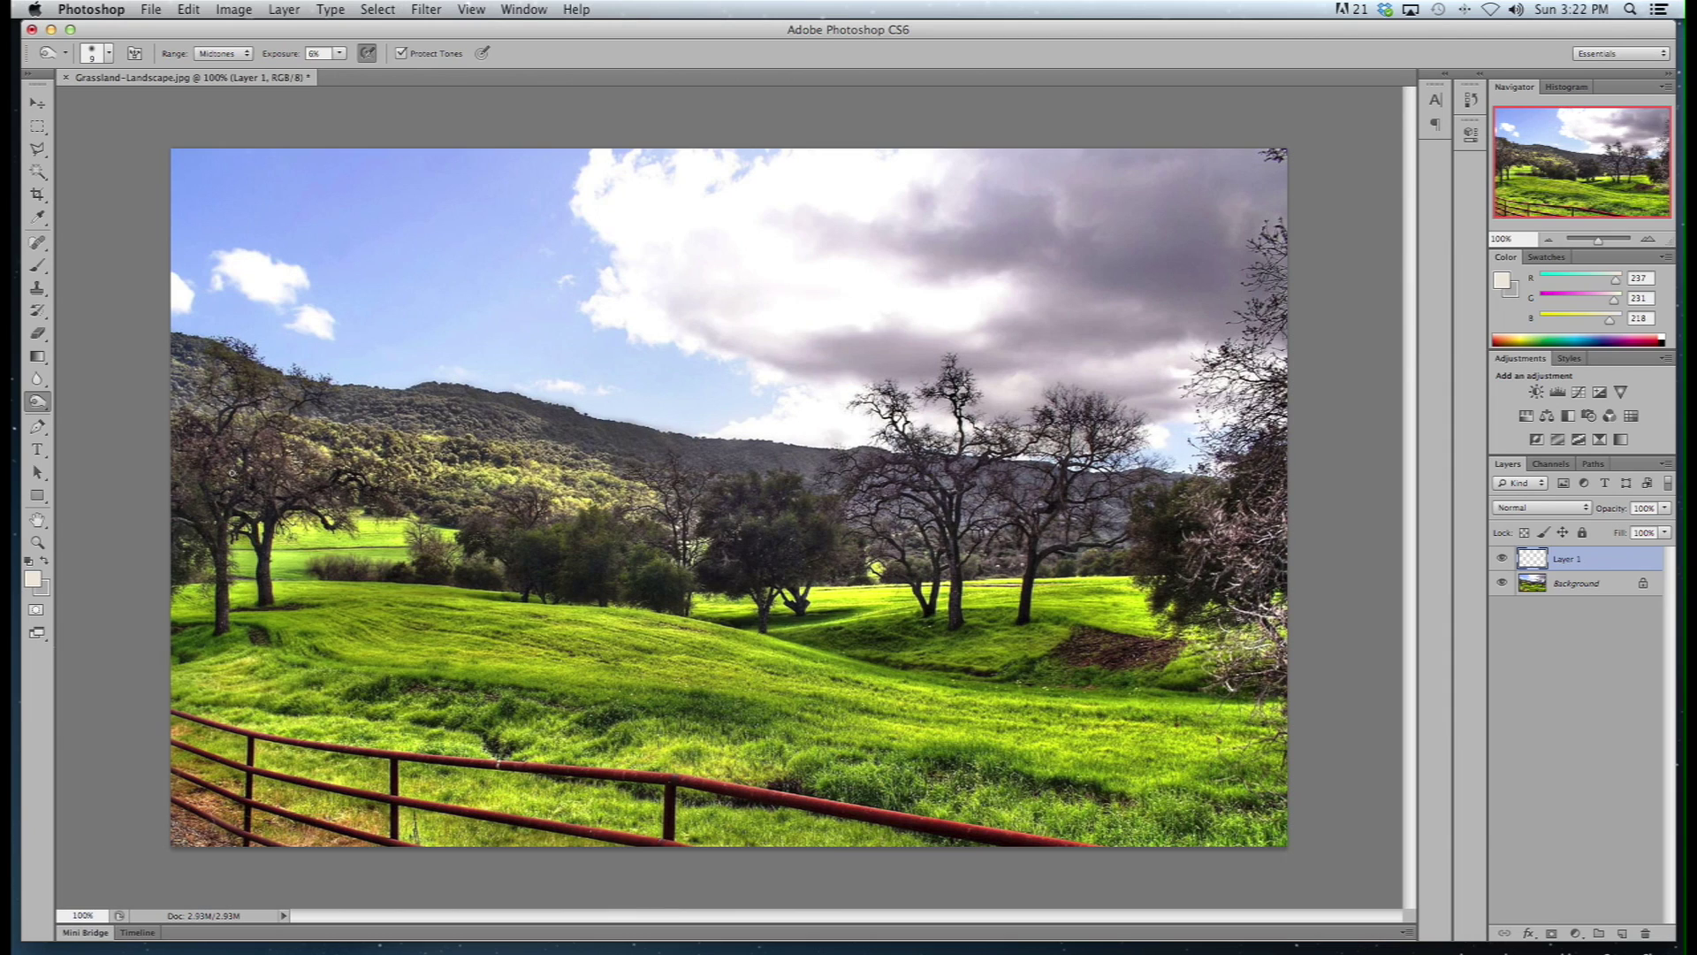
- Set up the Clone Stamp tool with a soft 80 px brush at 0% hardness
{"action": "left_click", "coordinate": [37, 288]}
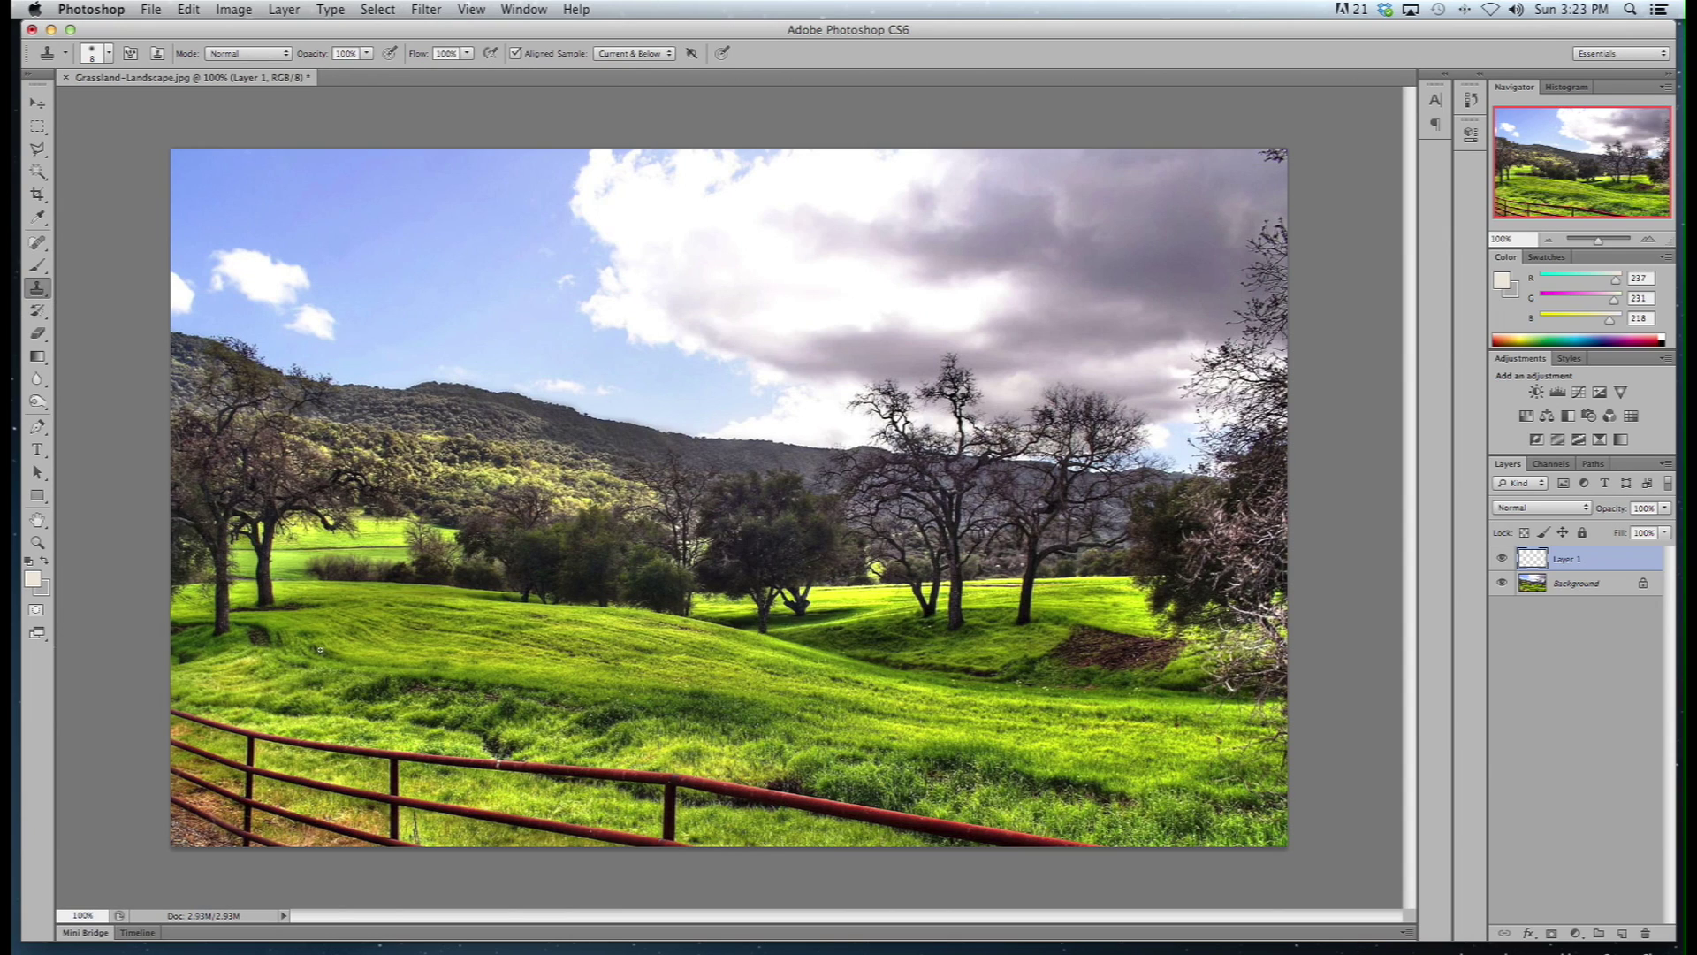
{"action": "key", "text": "bracketright"}
{"action": "key", "text": "bracketright"}
{"action": "key", "text": "bracketright"}
{"action": "key", "text": "bracketright"}
{"action": "key", "text": "bracketright"}
{"action": "key", "text": "bracketright"}
{"action": "left_click", "coordinate": [109, 53]}
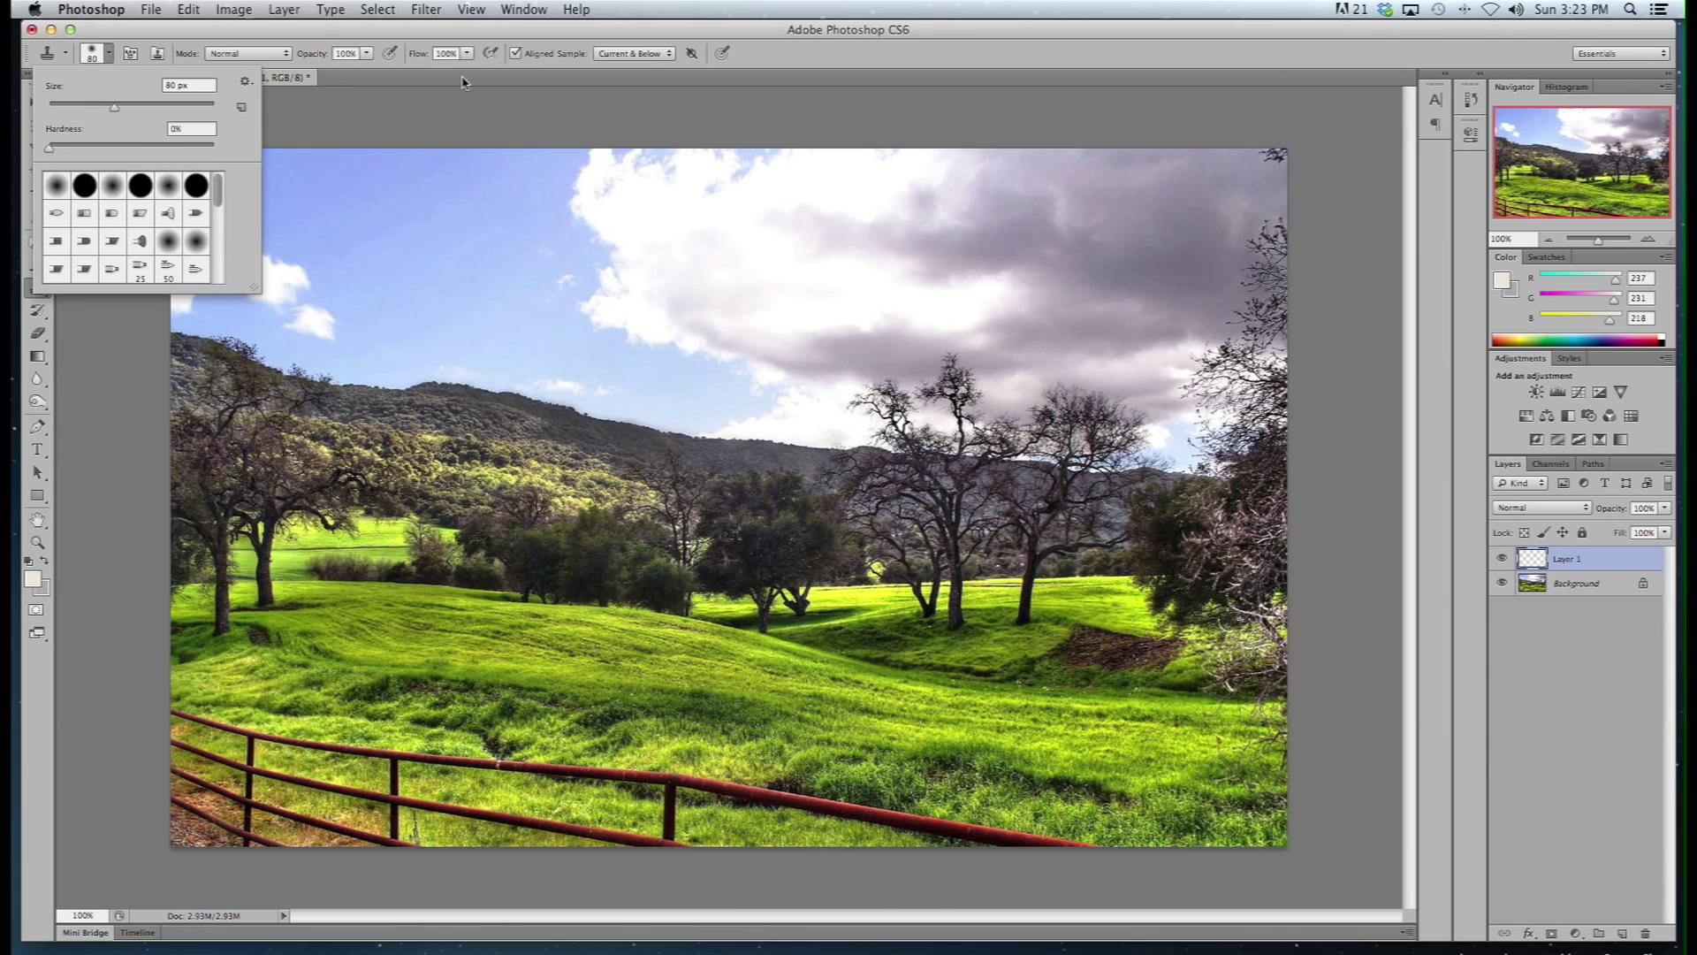
{"action": "left_click", "coordinate": [480, 40]}
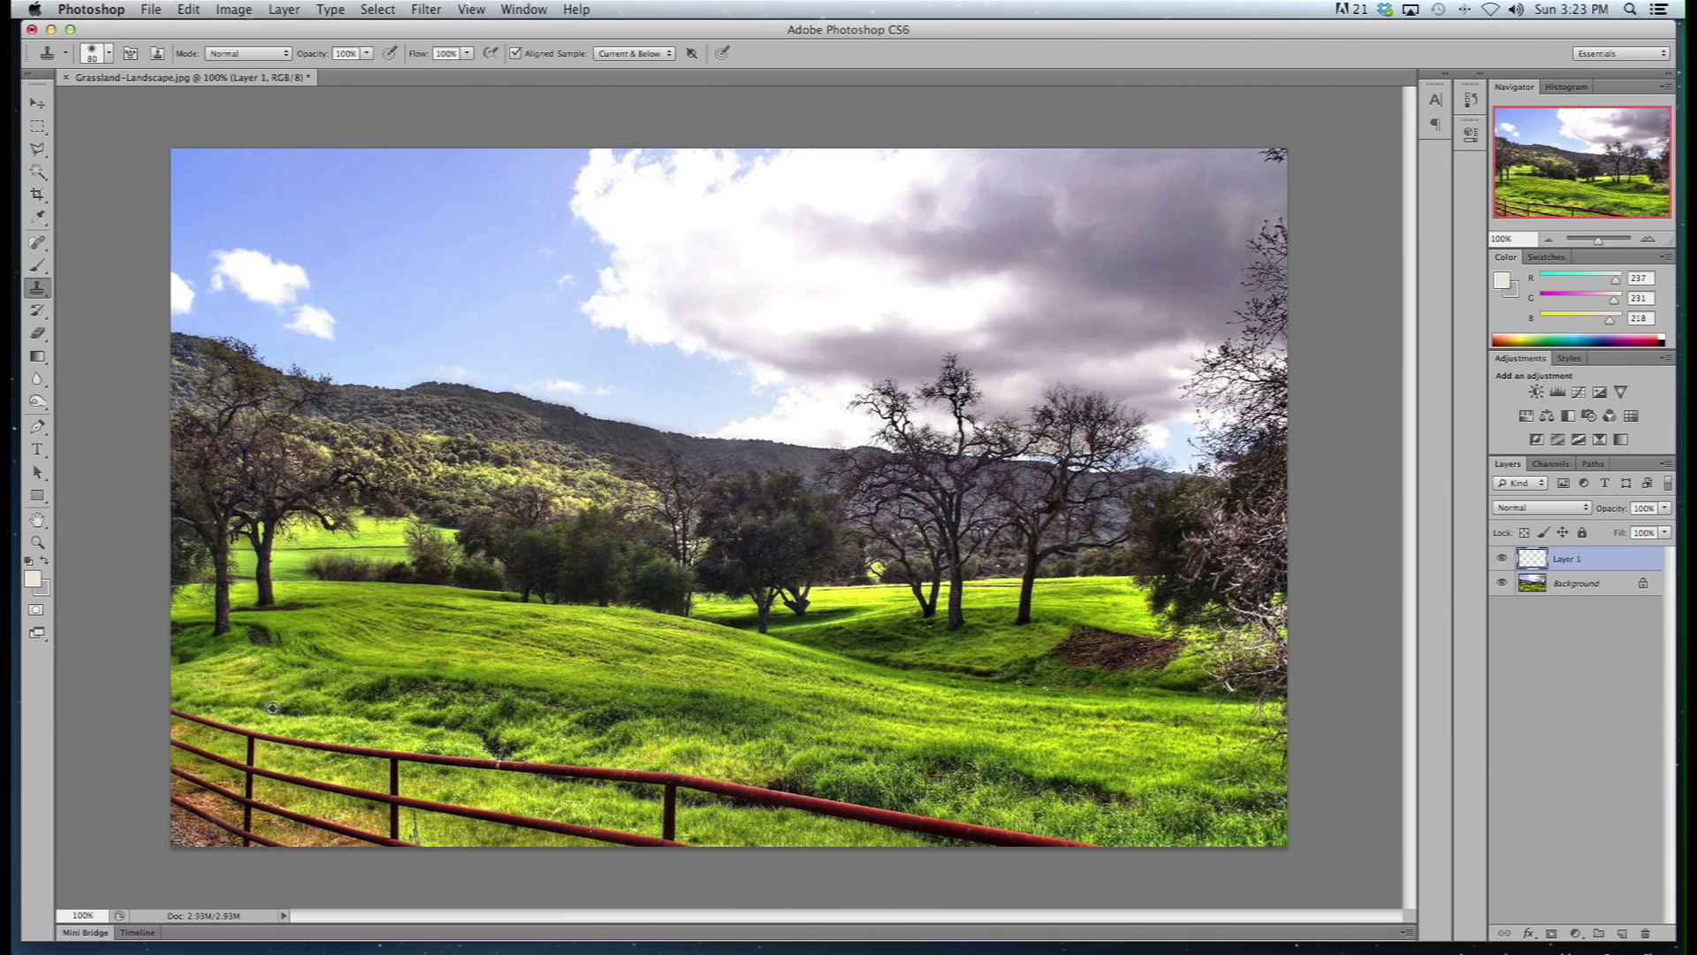
- Sample the grass just above the fence and clone it along the rails and posts on Layer 1
{"action": "left_click", "coordinate": [246, 700], "text": "alt"}
{"action": "left_click_drag", "start_coordinate": [240, 730], "coordinate": [1064, 836]}
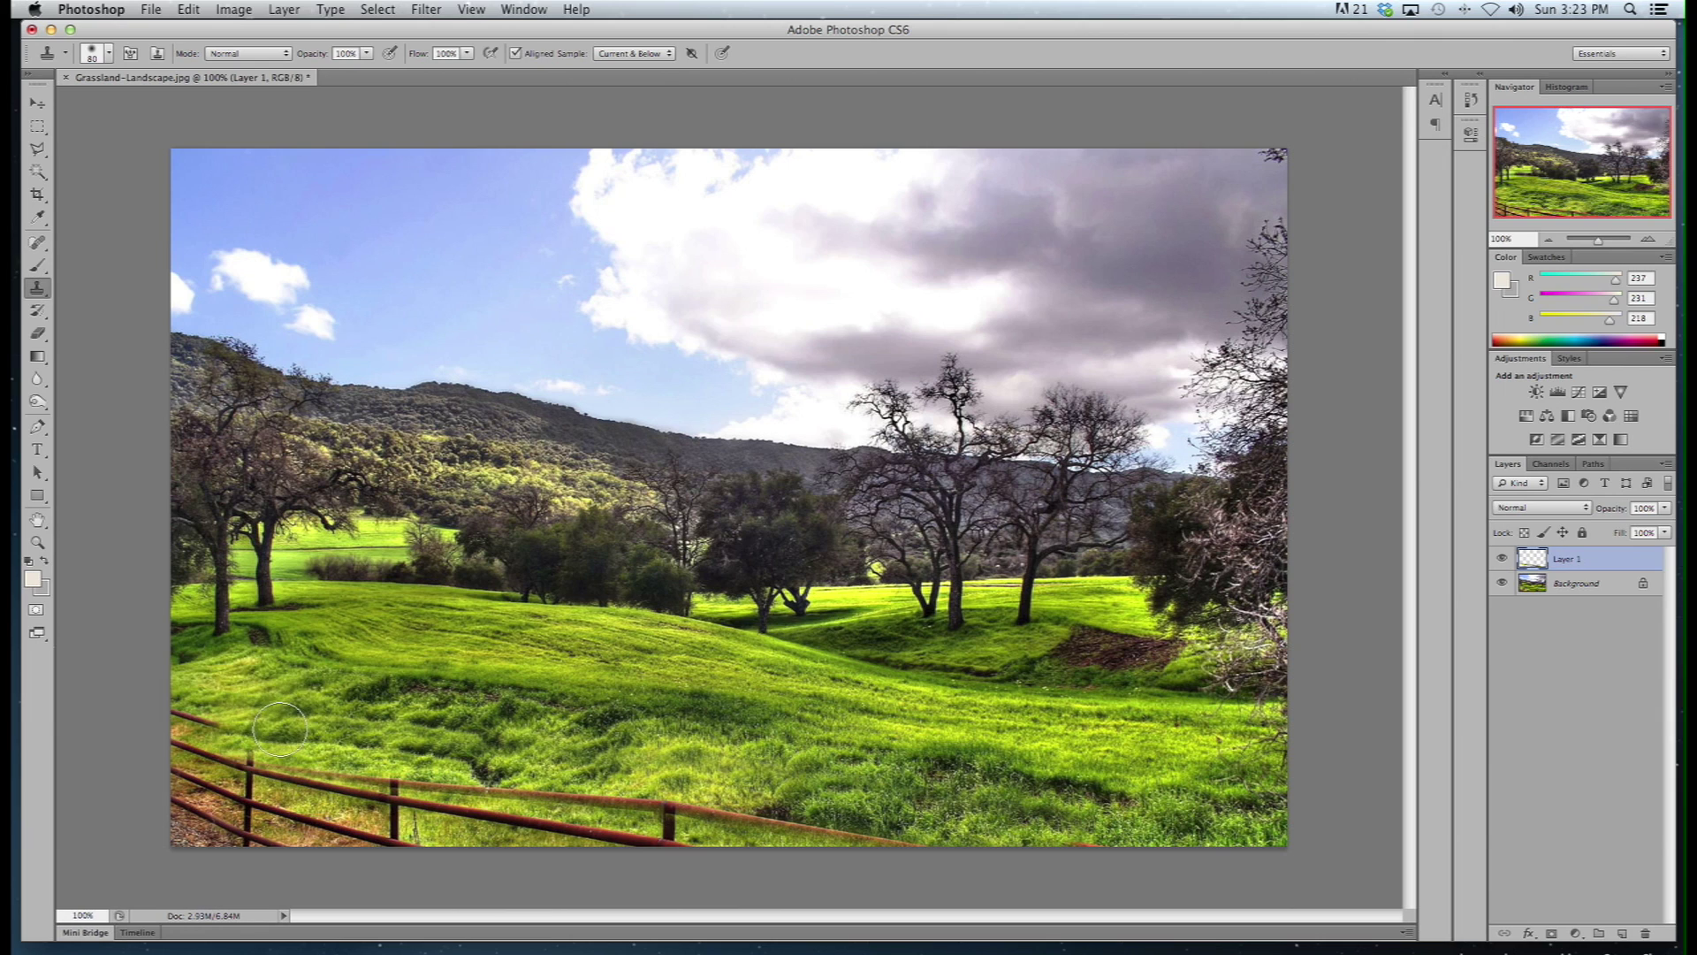
{"action": "mouse_move", "coordinate": [215, 716]}
{"action": "left_mouse_down"}
{"action": "mouse_move", "coordinate": [169, 692]}
{"action": "mouse_move", "coordinate": [378, 799]}
{"action": "mouse_move", "coordinate": [766, 807]}
{"action": "mouse_move", "coordinate": [901, 831]}
{"action": "left_mouse_up"}
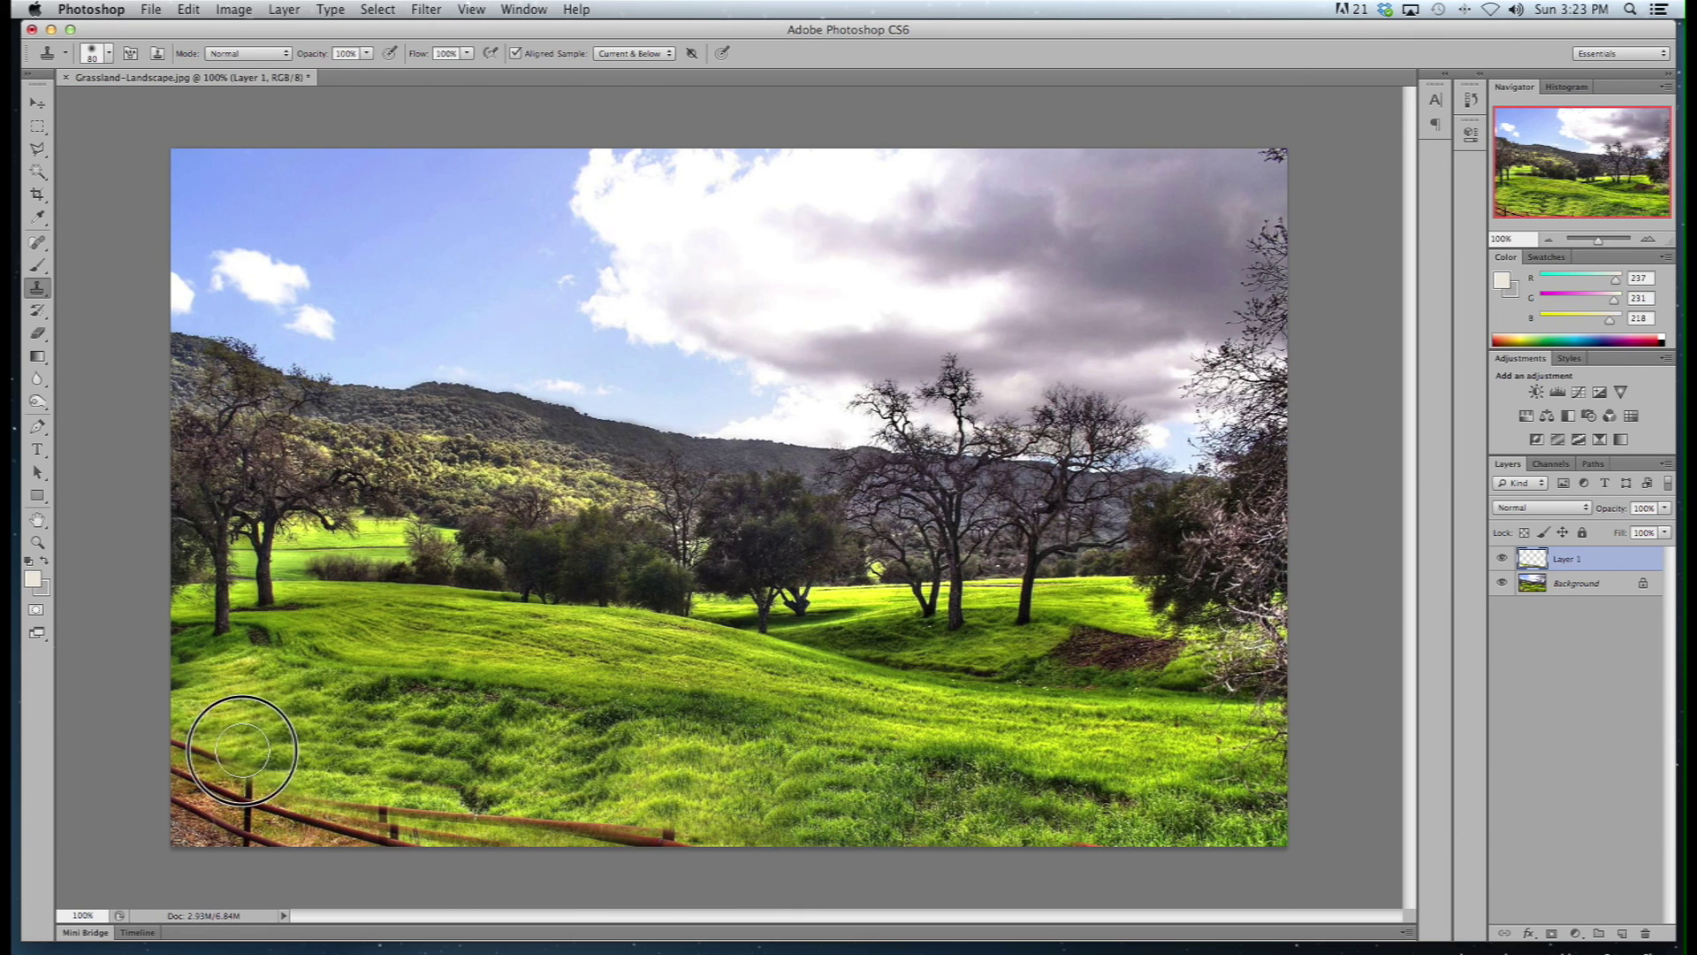
{"action": "mouse_move", "coordinate": [193, 745]}
{"action": "left_mouse_down"}
{"action": "mouse_move", "coordinate": [424, 818]}
{"action": "mouse_move", "coordinate": [682, 826]}
{"action": "left_mouse_up"}
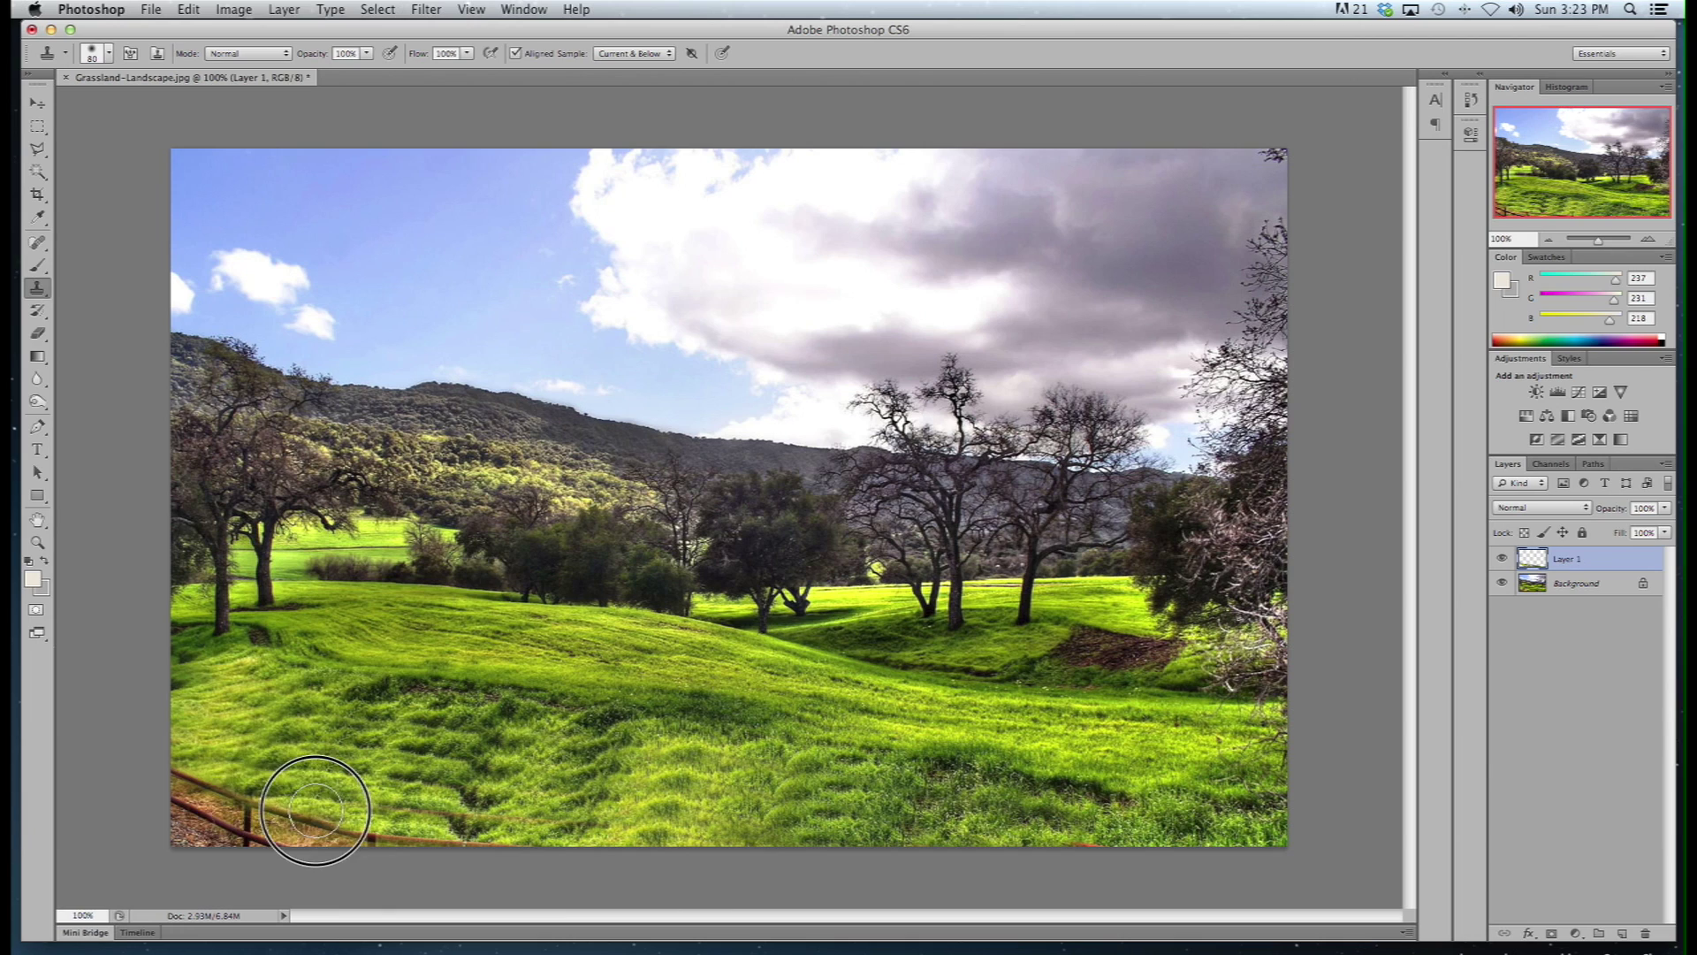
{"action": "left_click_drag", "start_coordinate": [190, 757], "coordinate": [297, 828]}
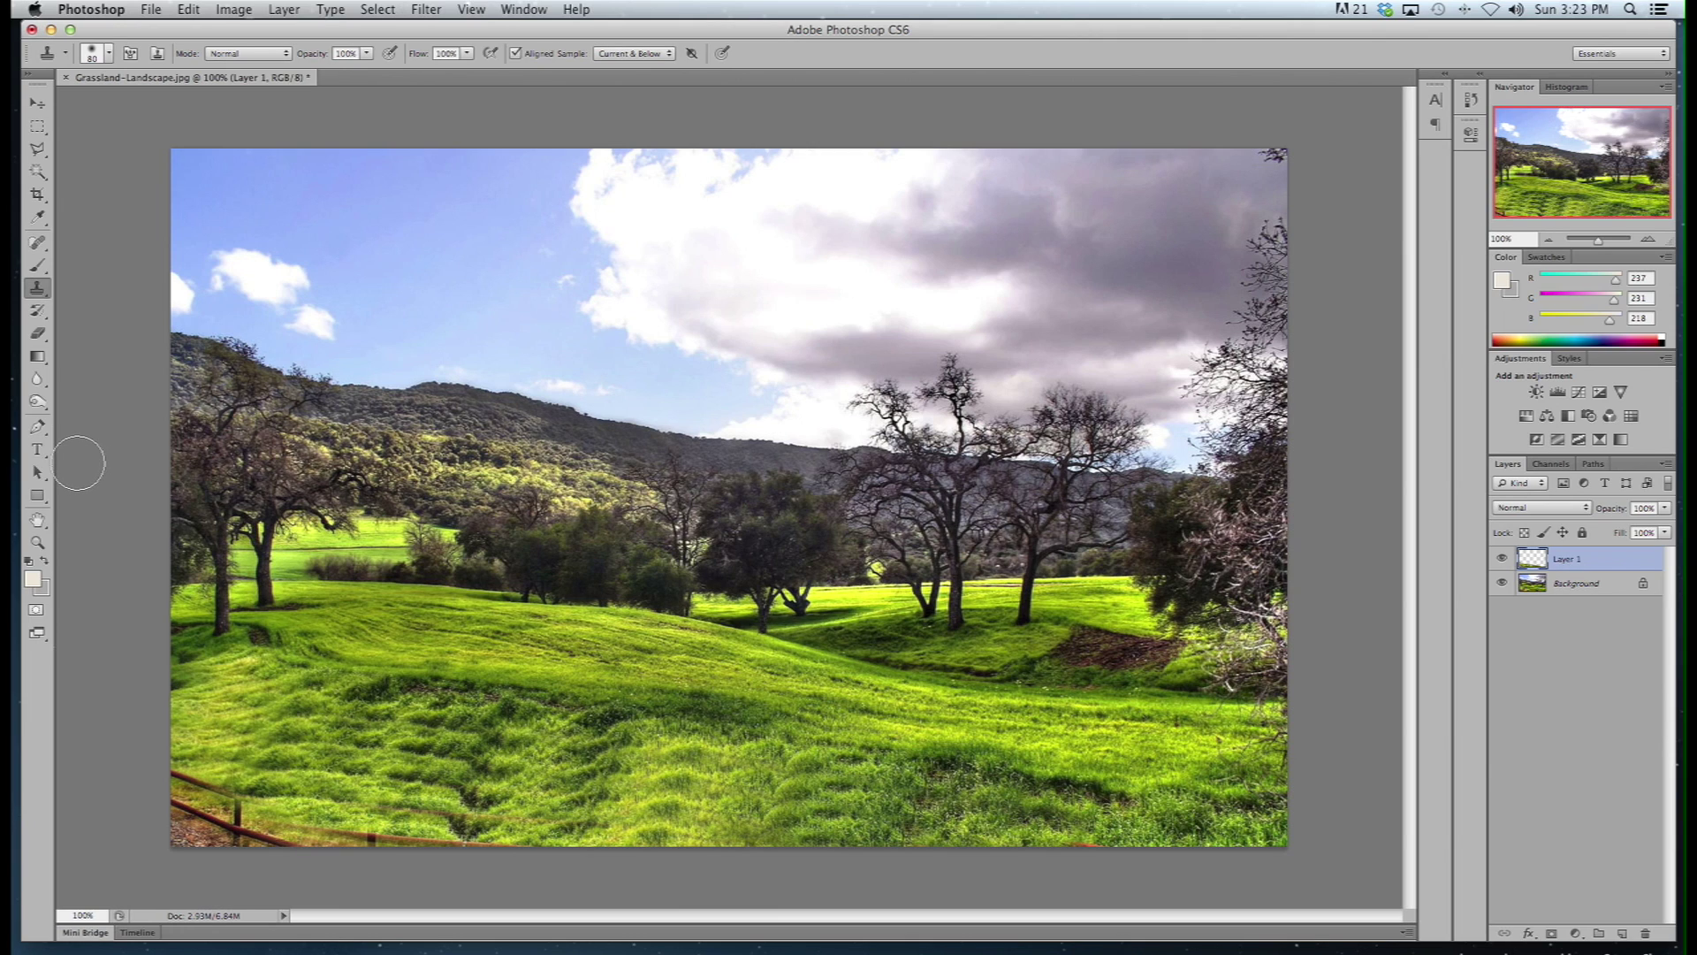
- Choose the Eraser and toggle Layer 1's visibility to compare the cloned grass with the original fence
{"action": "left_click", "coordinate": [38, 334]}
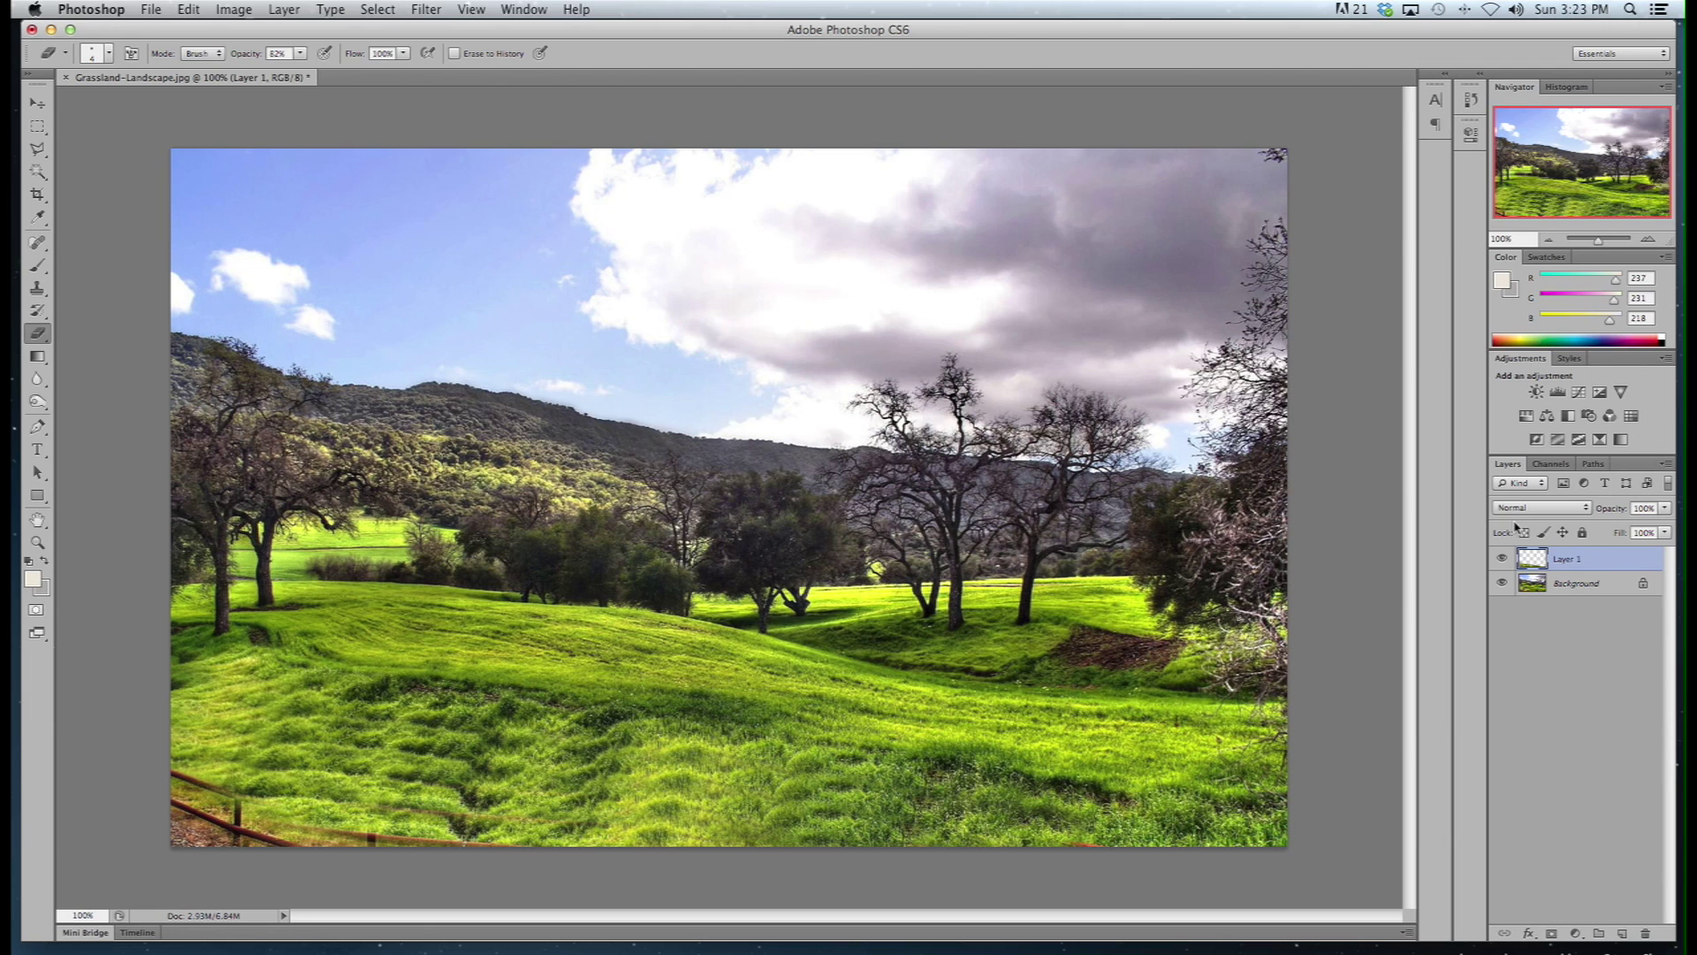
{"action": "left_click", "coordinate": [1502, 560]}
{"action": "left_click", "coordinate": [1502, 561]}
{"action": "left_click", "coordinate": [1502, 560]}
{"action": "left_click", "coordinate": [1502, 560]}
- Erase the cloned grass from Layer 1 with an enlarged eraser brush, then reduce the brush size
{"action": "key", "text": "]"}
{"action": "mouse_move", "coordinate": [338, 756]}
{"action": "left_mouse_down"}
{"action": "mouse_move", "coordinate": [401, 745]}
{"action": "mouse_move", "coordinate": [452, 773]}
{"action": "mouse_move", "coordinate": [794, 813]}
{"action": "mouse_move", "coordinate": [243, 713]}
{"action": "mouse_move", "coordinate": [207, 684]}
{"action": "mouse_move", "coordinate": [541, 756]}
{"action": "mouse_move", "coordinate": [1046, 777]}
{"action": "left_mouse_up"}
{"action": "key", "text": "]"}
{"action": "key", "text": "]"}
{"action": "key", "text": "]"}
{"action": "key", "text": "]"}
{"action": "key", "text": "]"}
{"action": "key", "text": "]"}
{"action": "key", "text": "]"}
{"action": "key", "text": "]"}
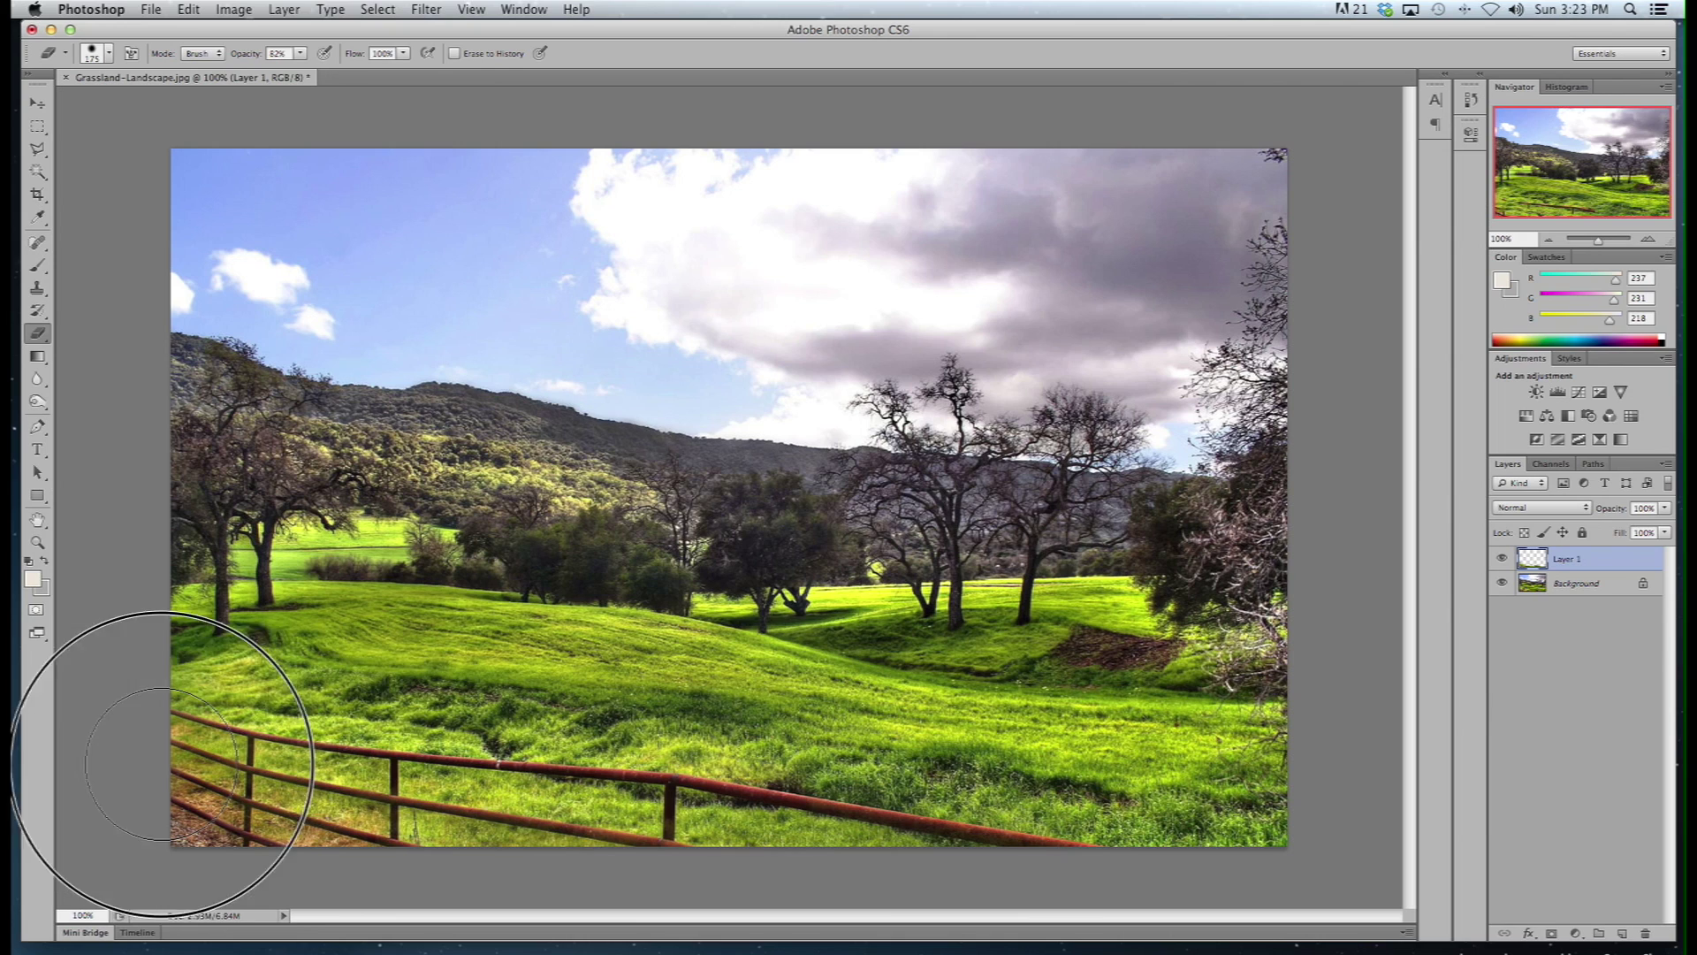
{"action": "key", "text": "["}
{"action": "key", "text": "["}
{"action": "key", "text": "["}
{"action": "key", "text": "["}
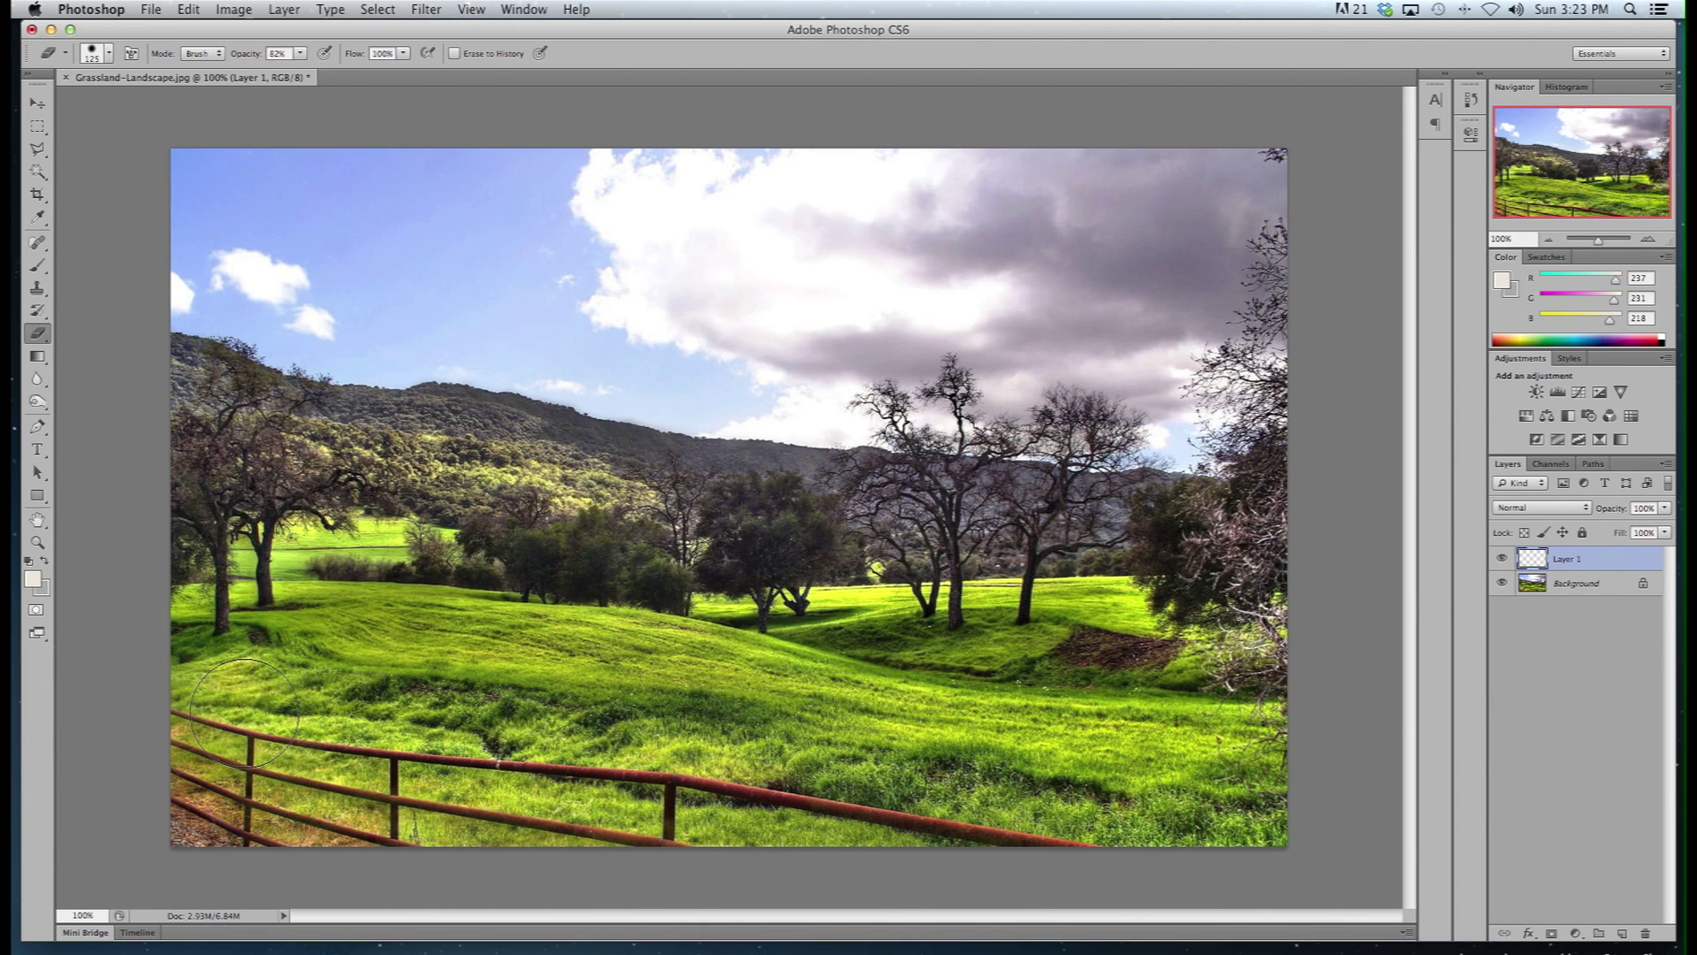
{"action": "key", "text": "["}
{"action": "key", "text": "["}
{"action": "key", "text": "["}
{"action": "key", "text": "["}
- Draw a Polygonal Lasso selection around the whole fence and the grass directly above it
{"action": "left_click", "coordinate": [38, 148]}
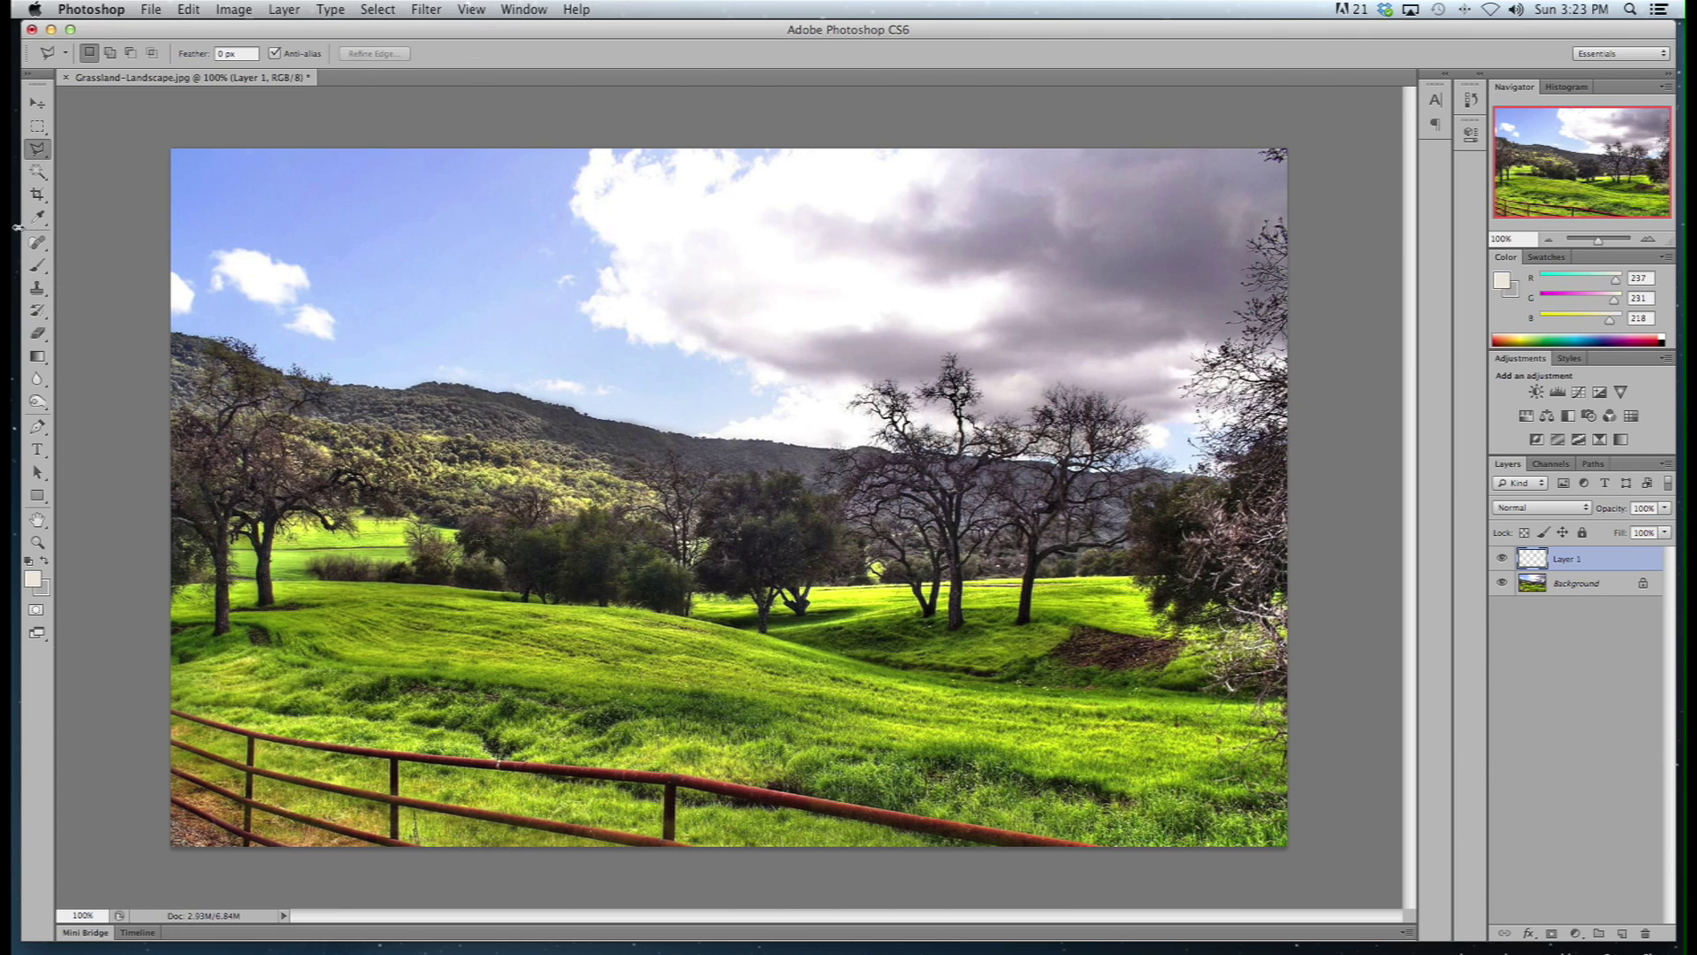
{"action": "left_click", "coordinate": [145, 628]}
{"action": "left_click", "coordinate": [391, 712]}
{"action": "left_click", "coordinate": [743, 739]}
{"action": "left_click", "coordinate": [1080, 787]}
{"action": "left_click", "coordinate": [1198, 851]}
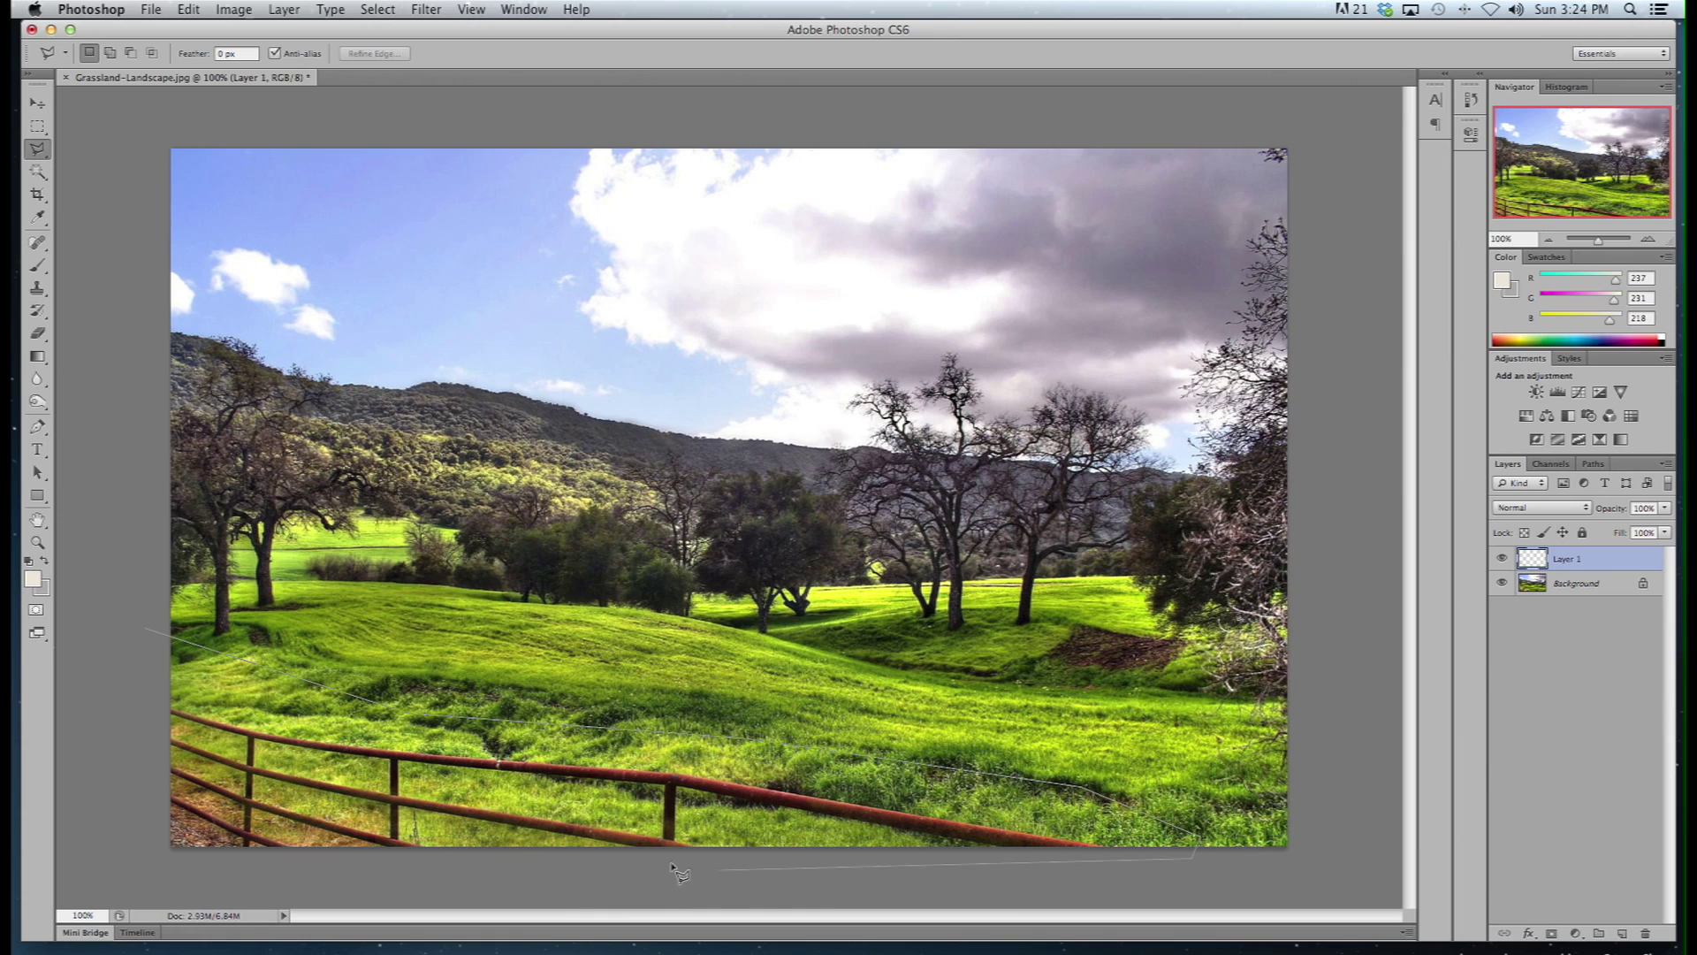
{"action": "left_click", "coordinate": [146, 869]}
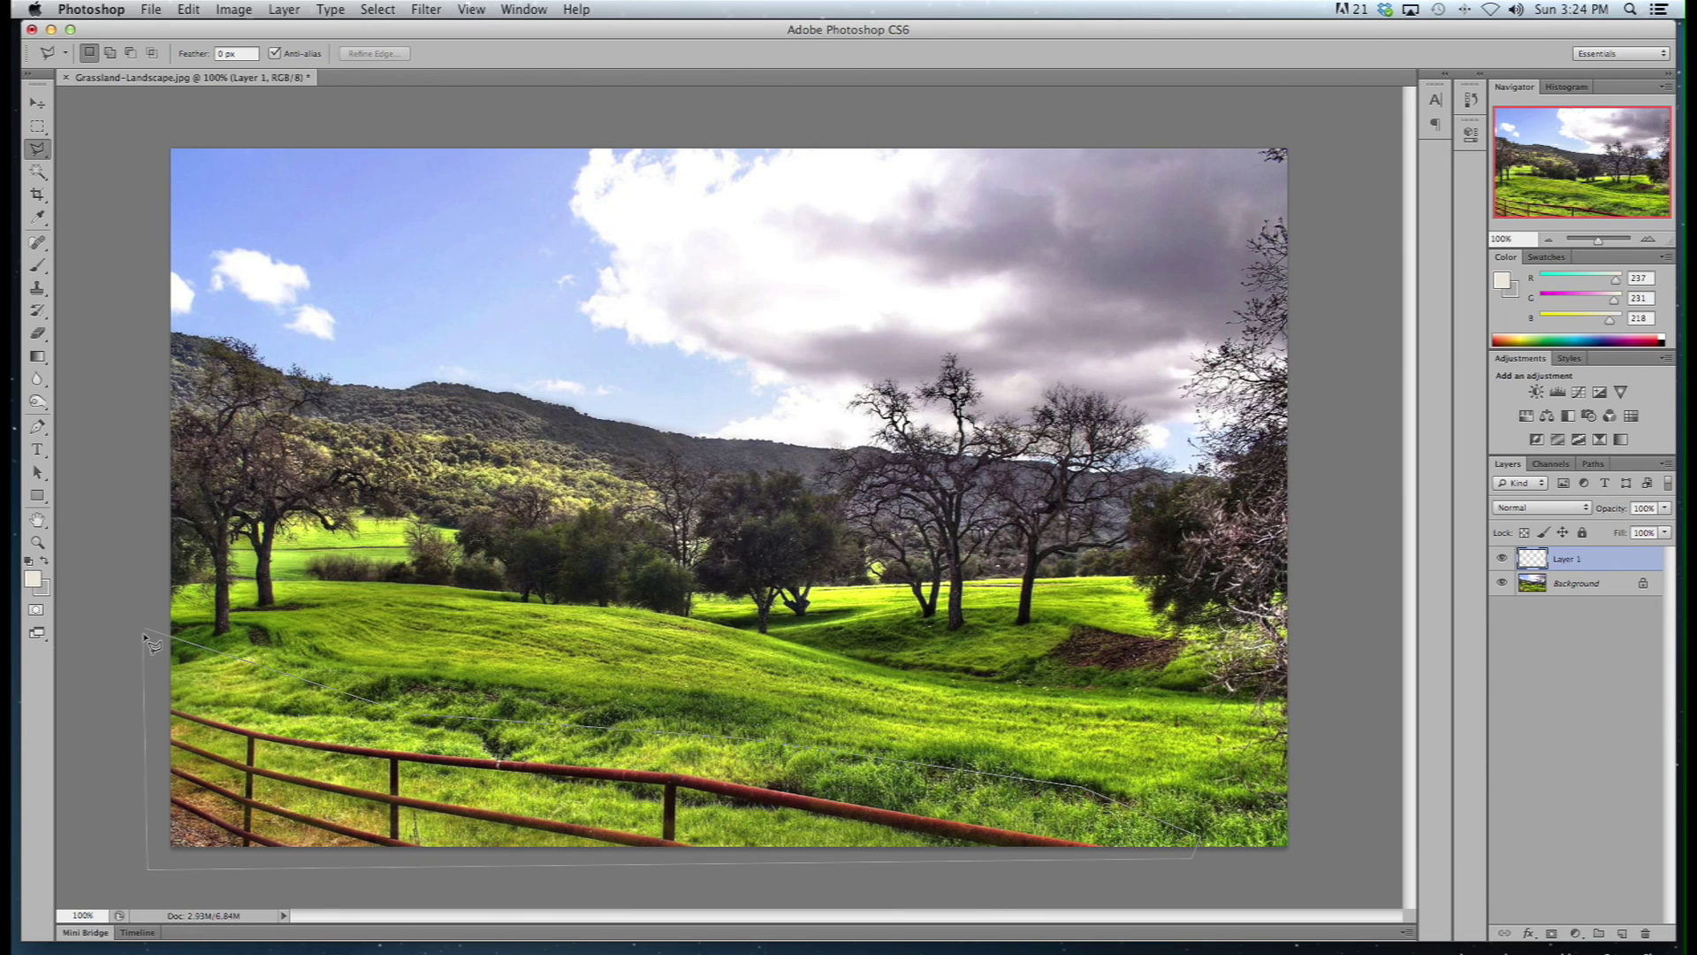
{"action": "left_click", "coordinate": [147, 633]}
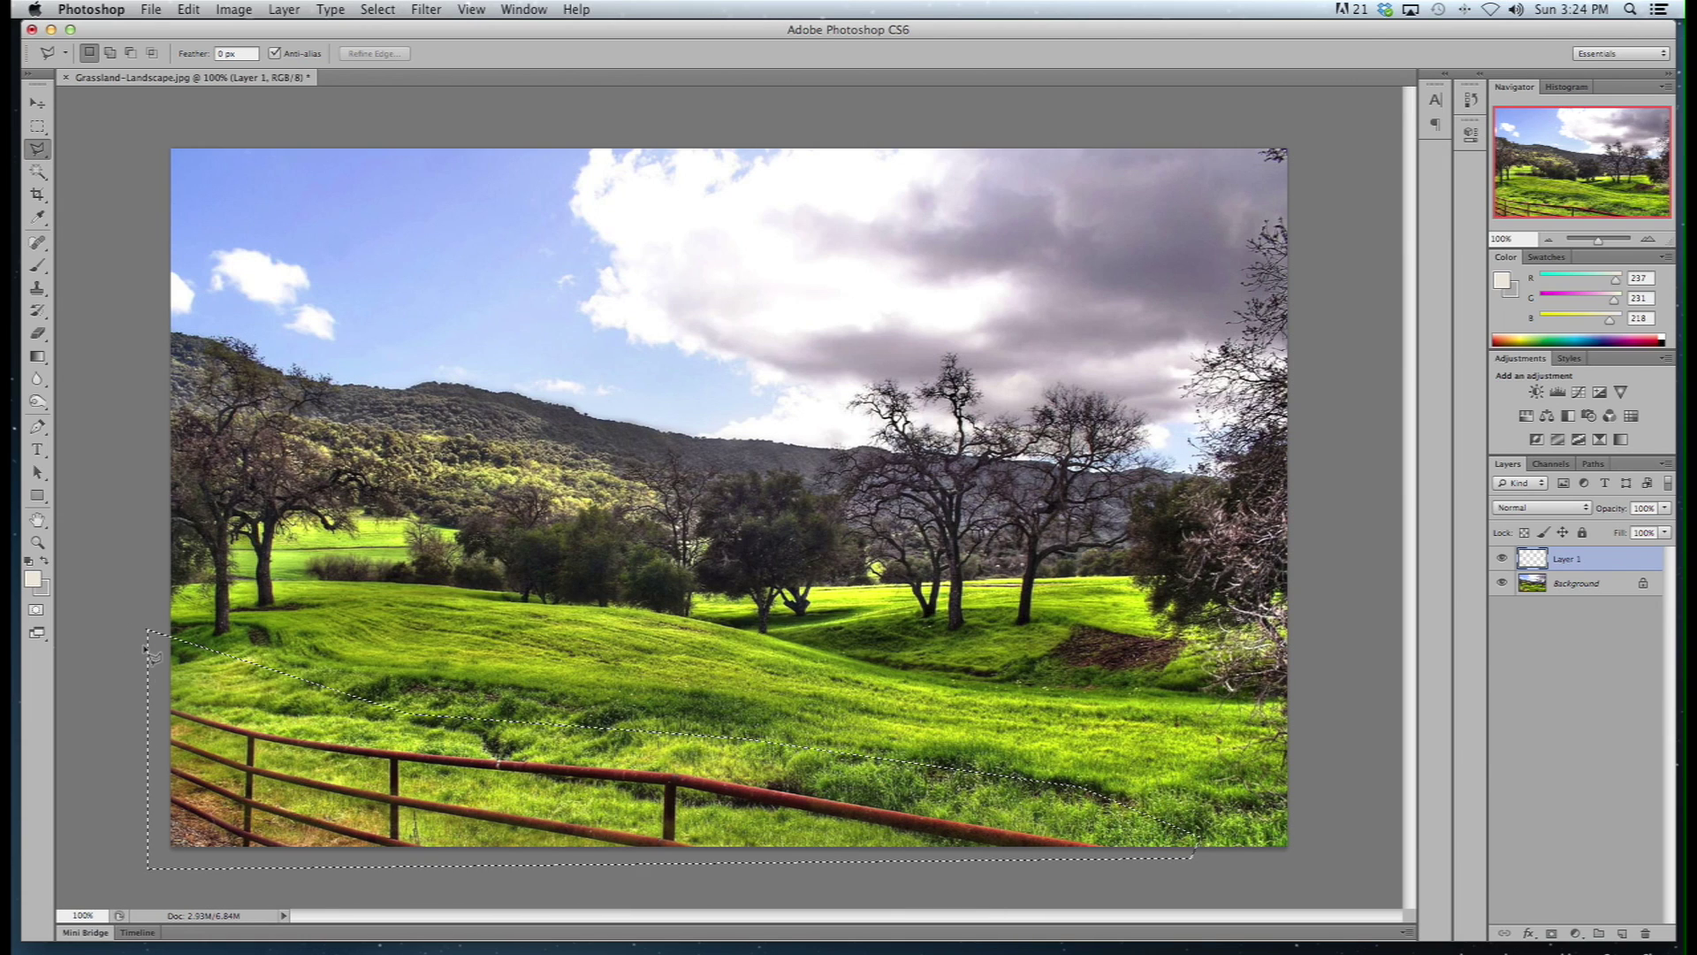
- Try a Content-Aware fill of the fence selection on Layer 1, using Normal mode at 100% opacity
{"action": "right_click", "coordinate": [374, 777]}
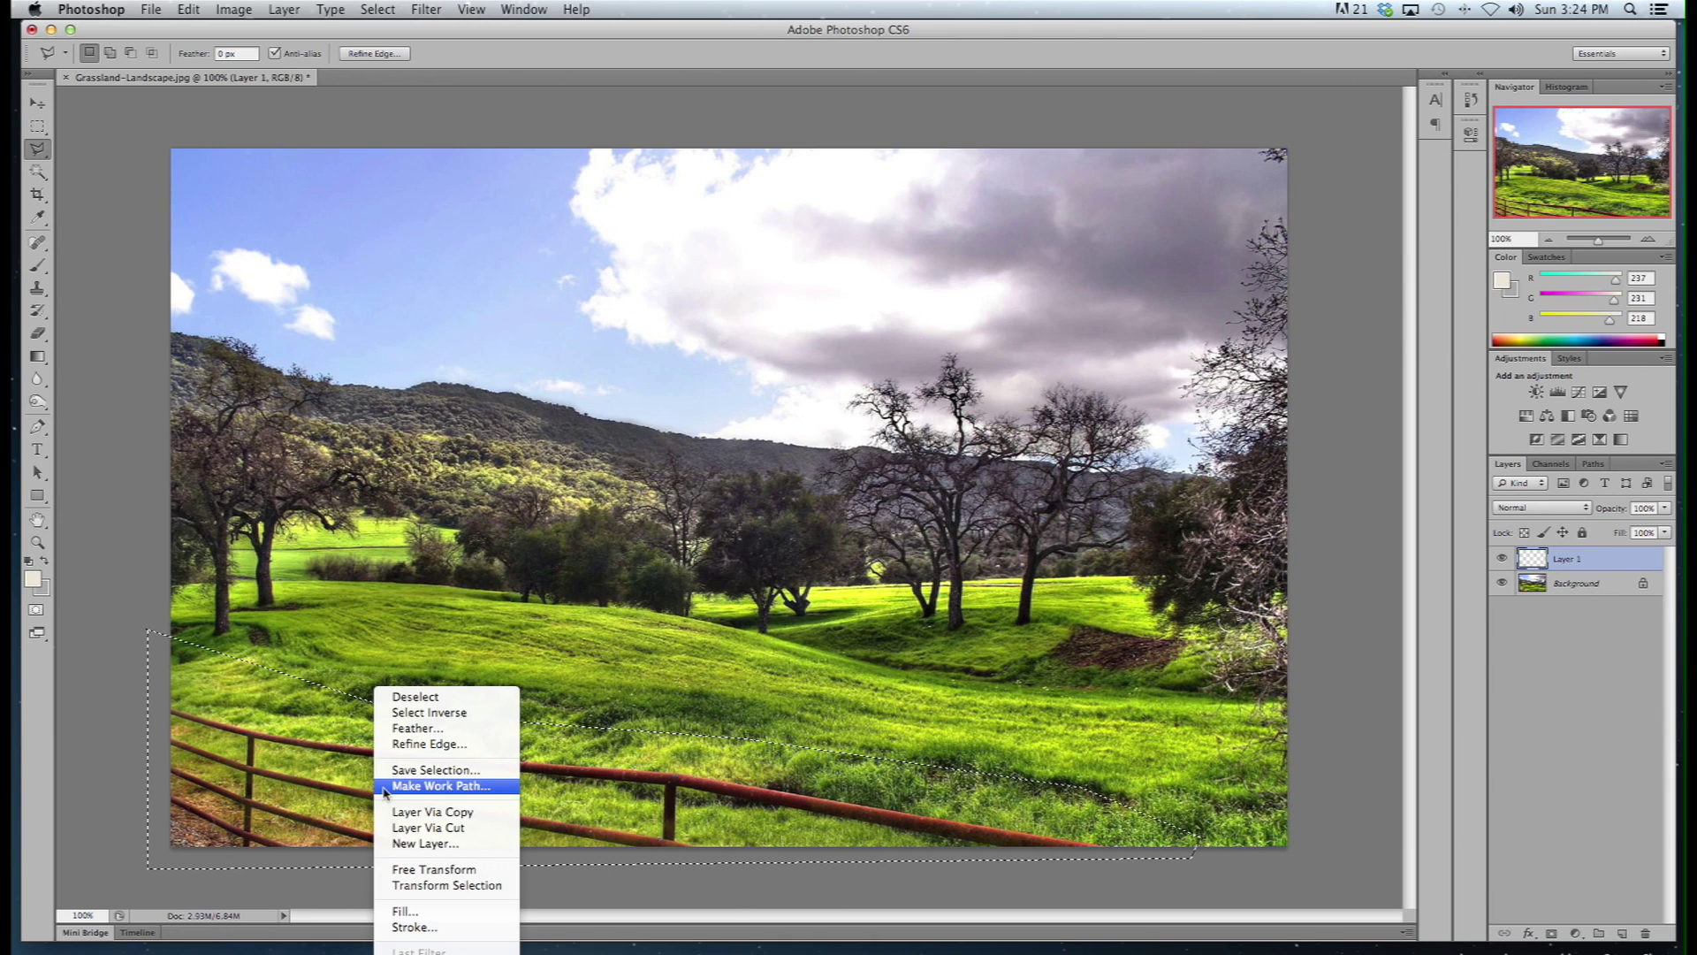
{"action": "left_click", "coordinate": [429, 914]}
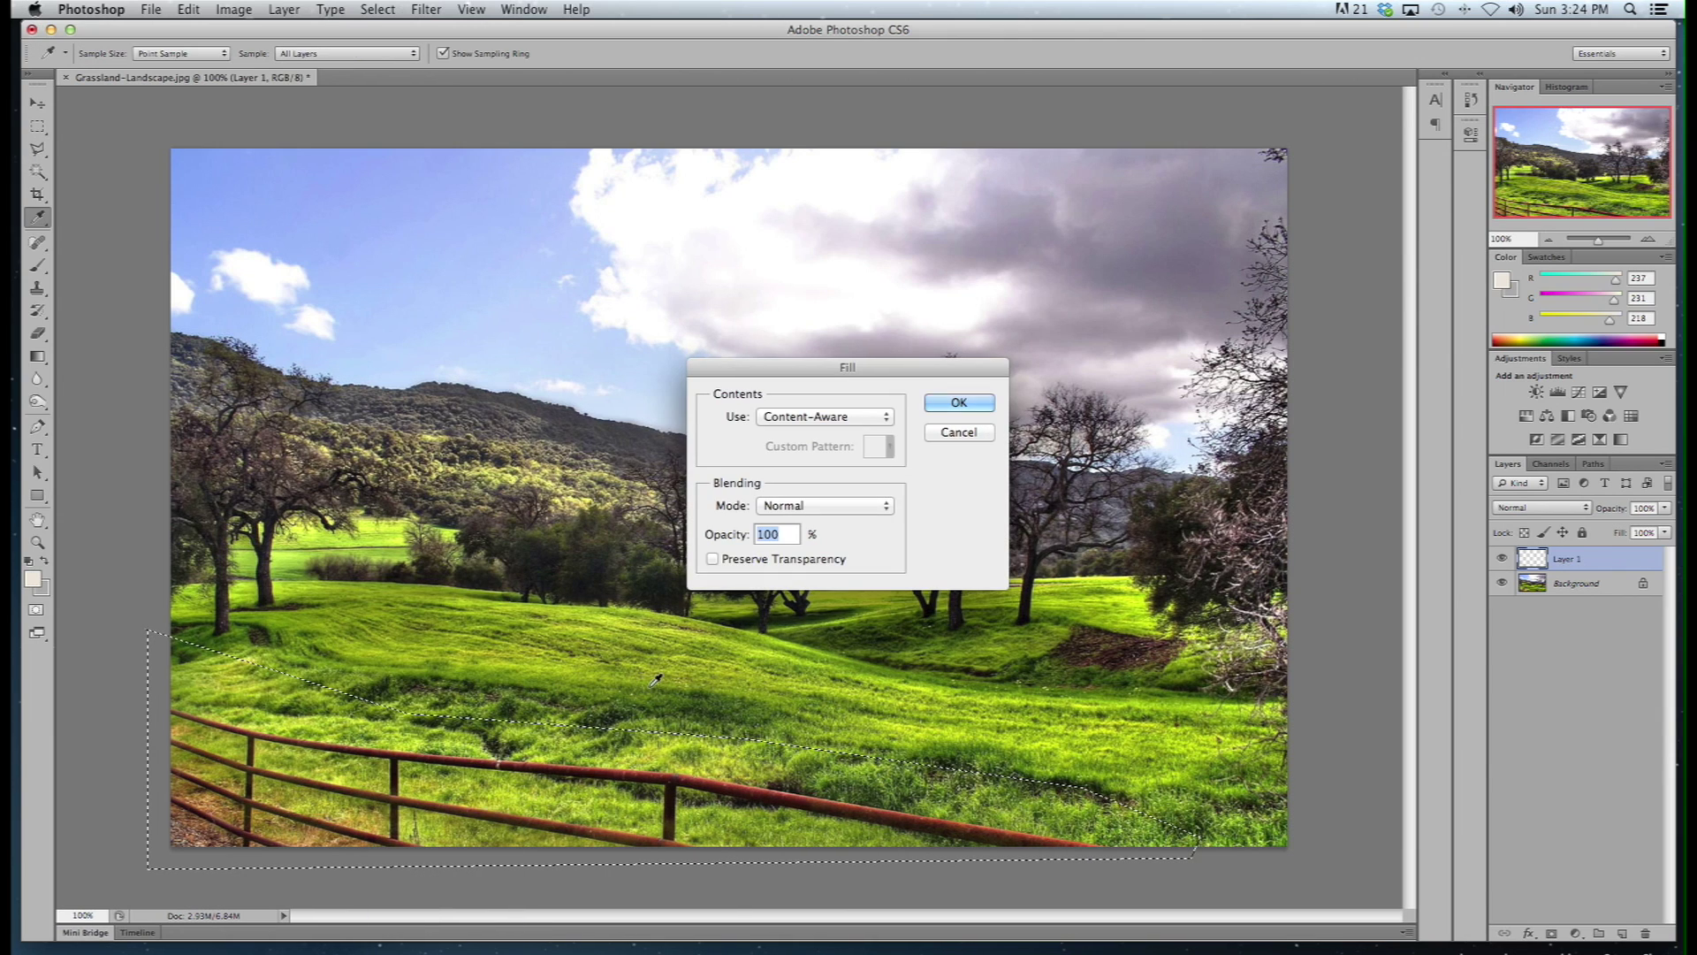
{"action": "left_click", "coordinate": [963, 404]}
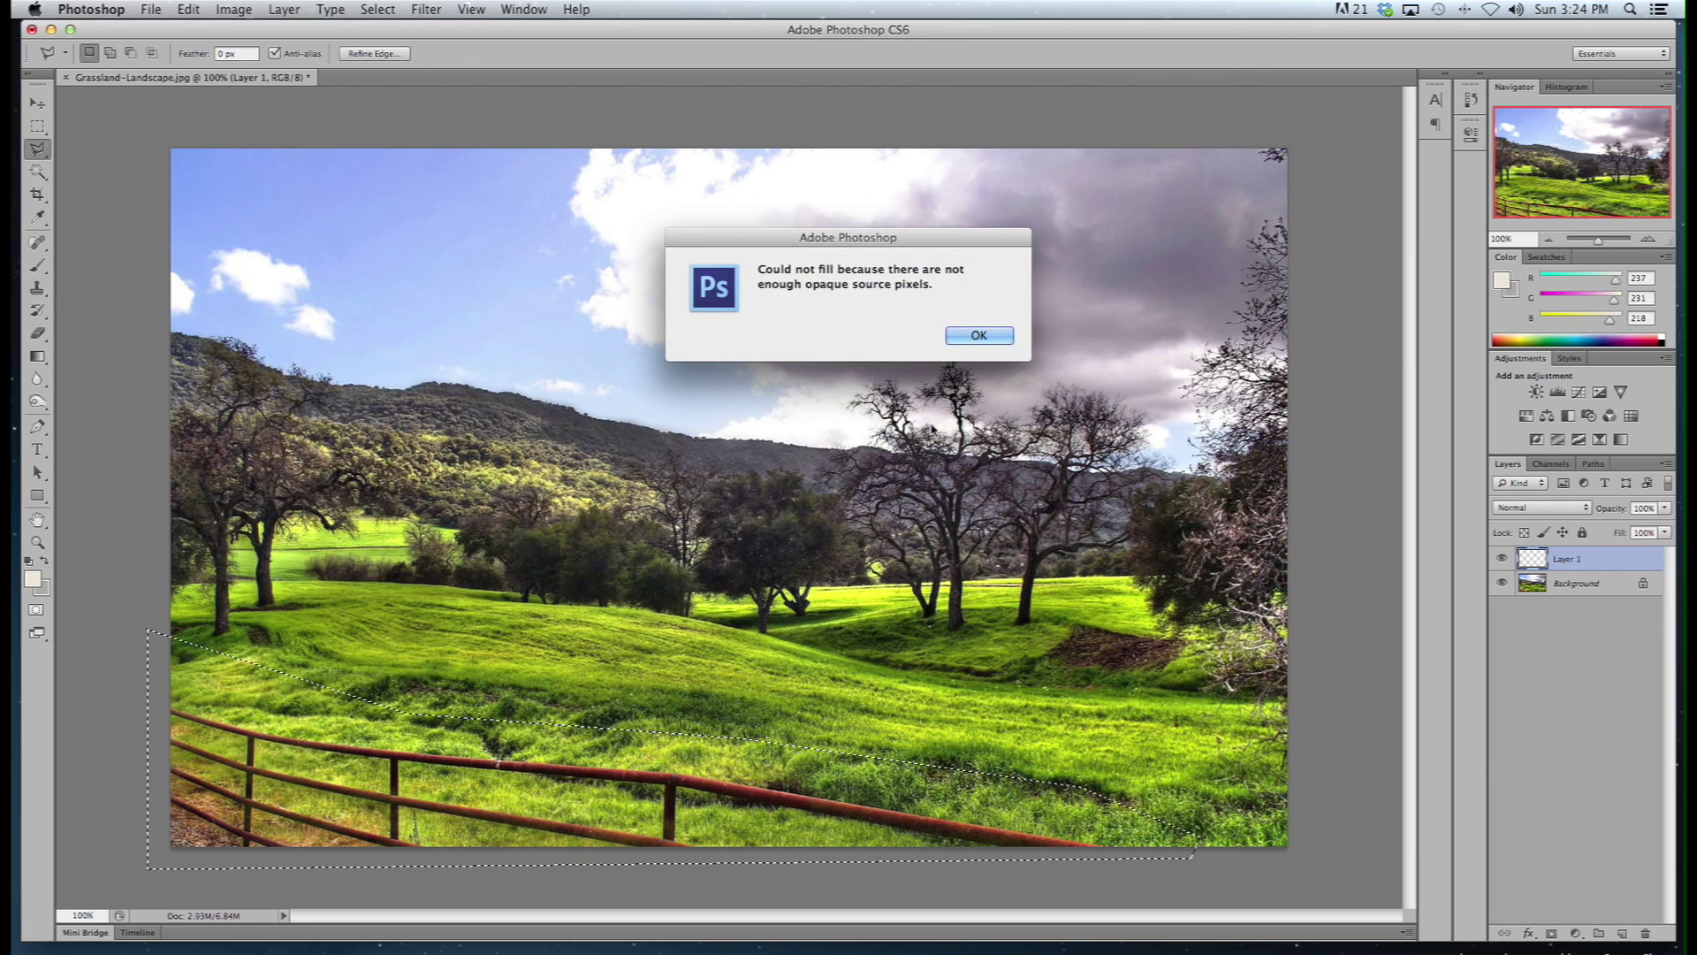
{"action": "left_click", "coordinate": [972, 338]}
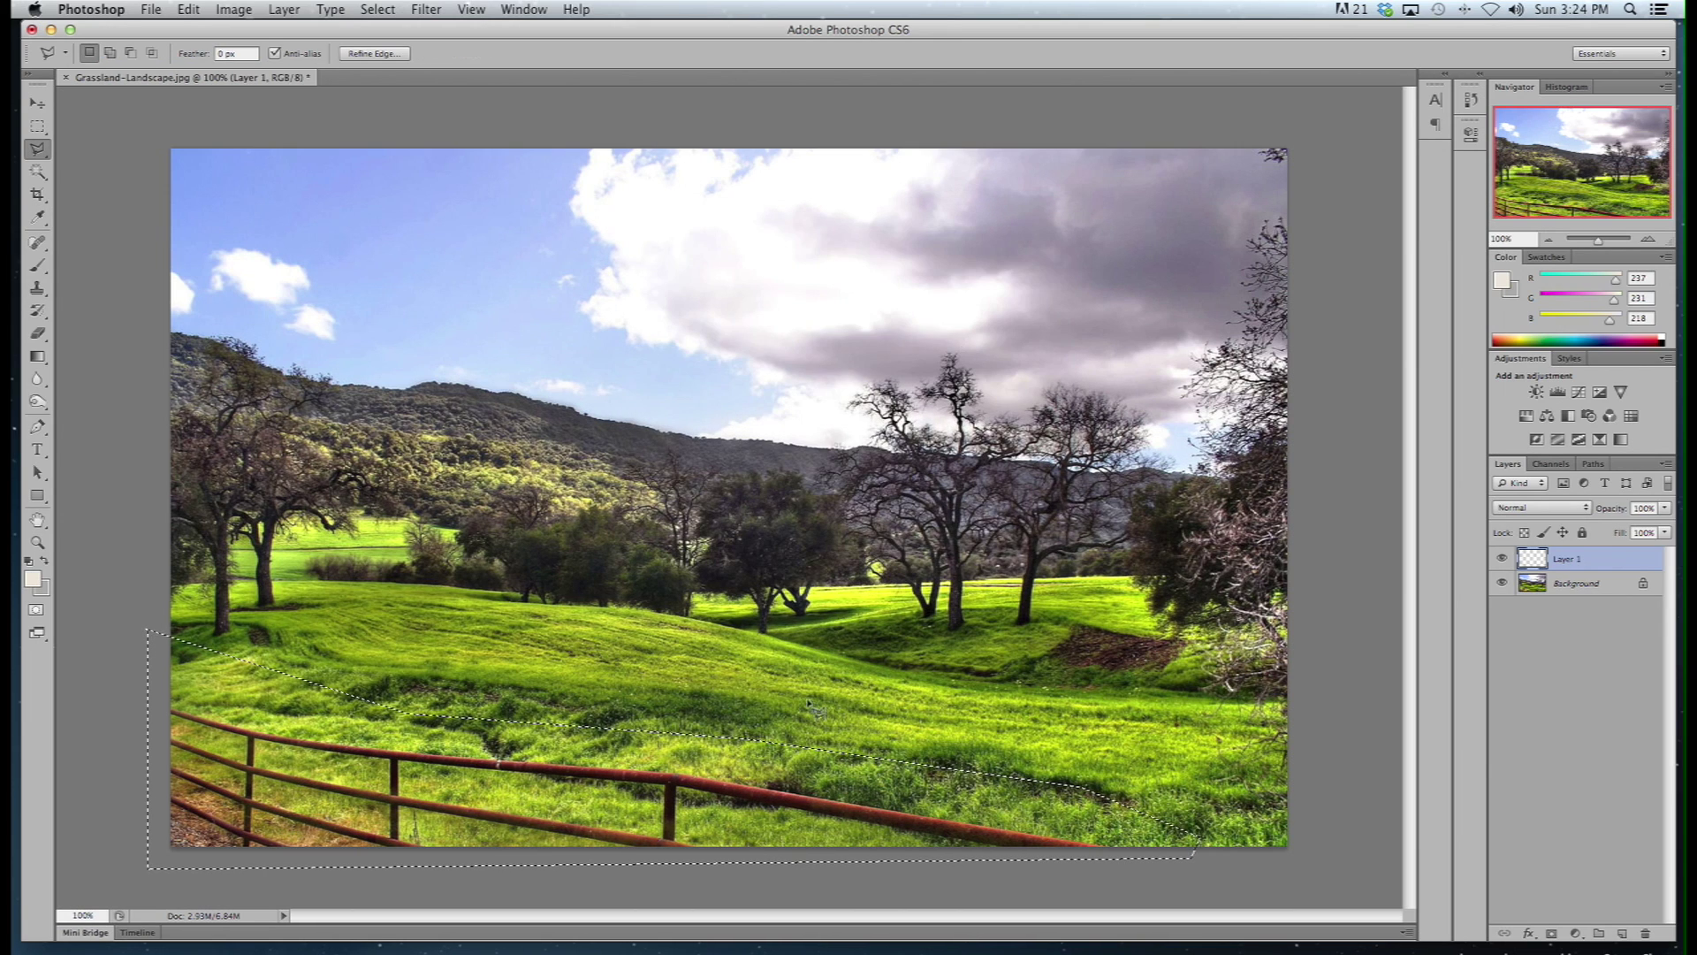
- Duplicate the Background layer, keeping the default name
{"action": "right_click", "coordinate": [1567, 587]}
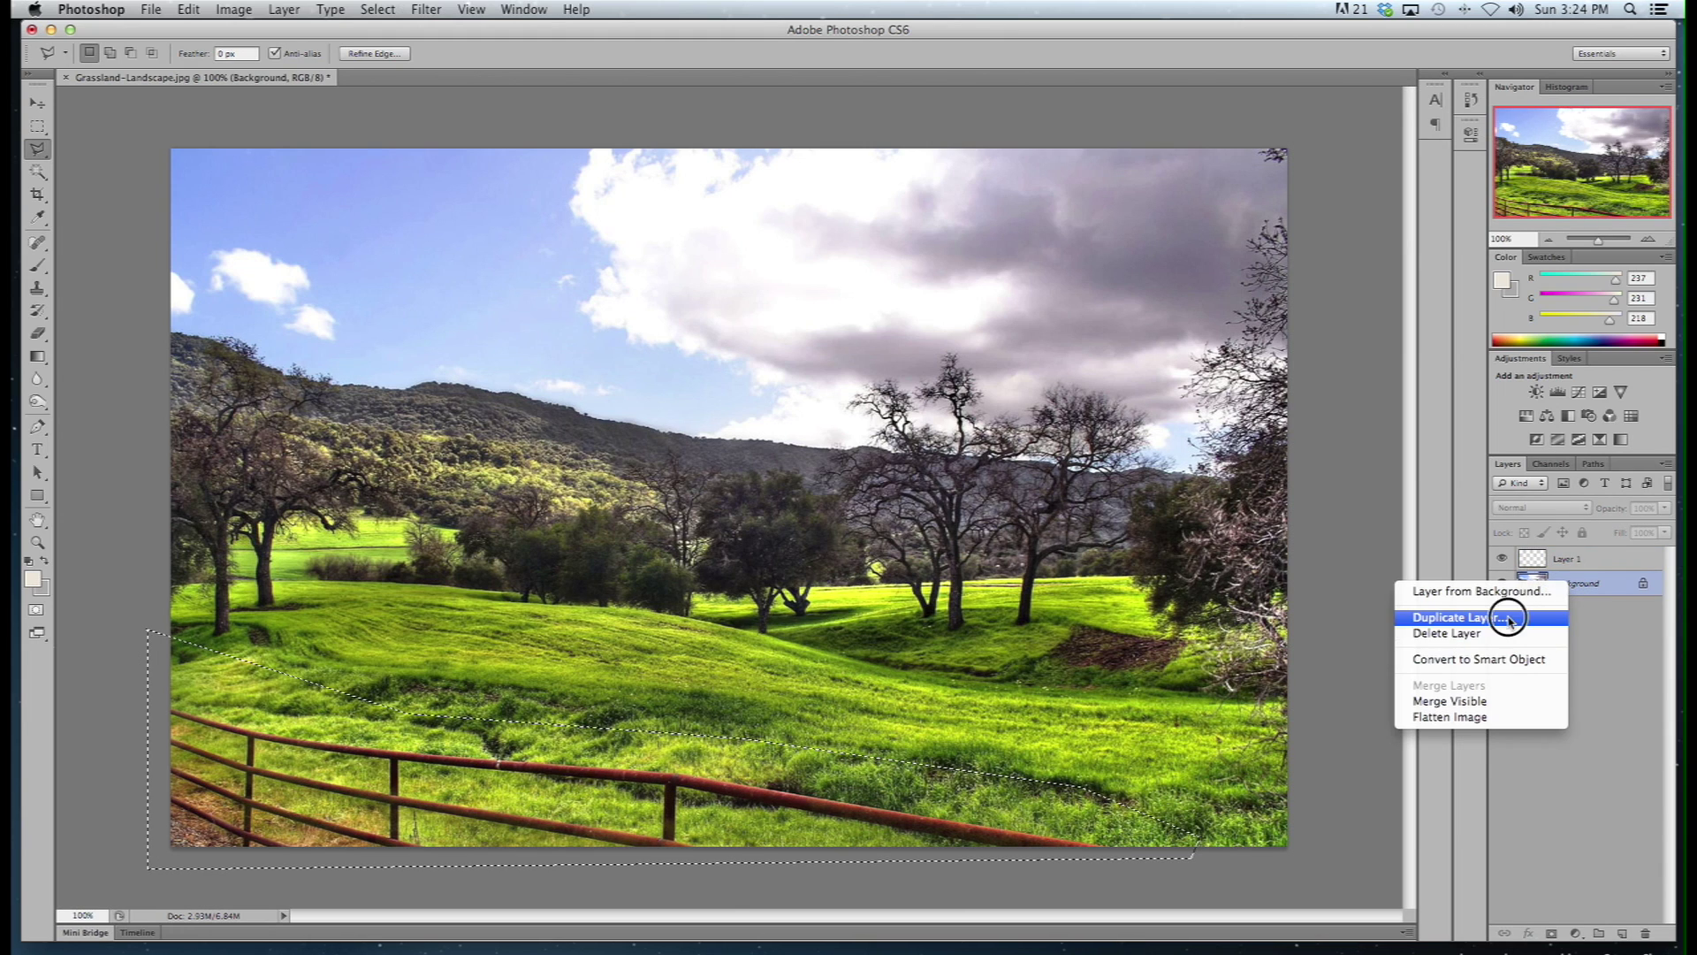
{"action": "left_click", "coordinate": [1450, 614]}
{"action": "left_click", "coordinate": [1024, 428]}
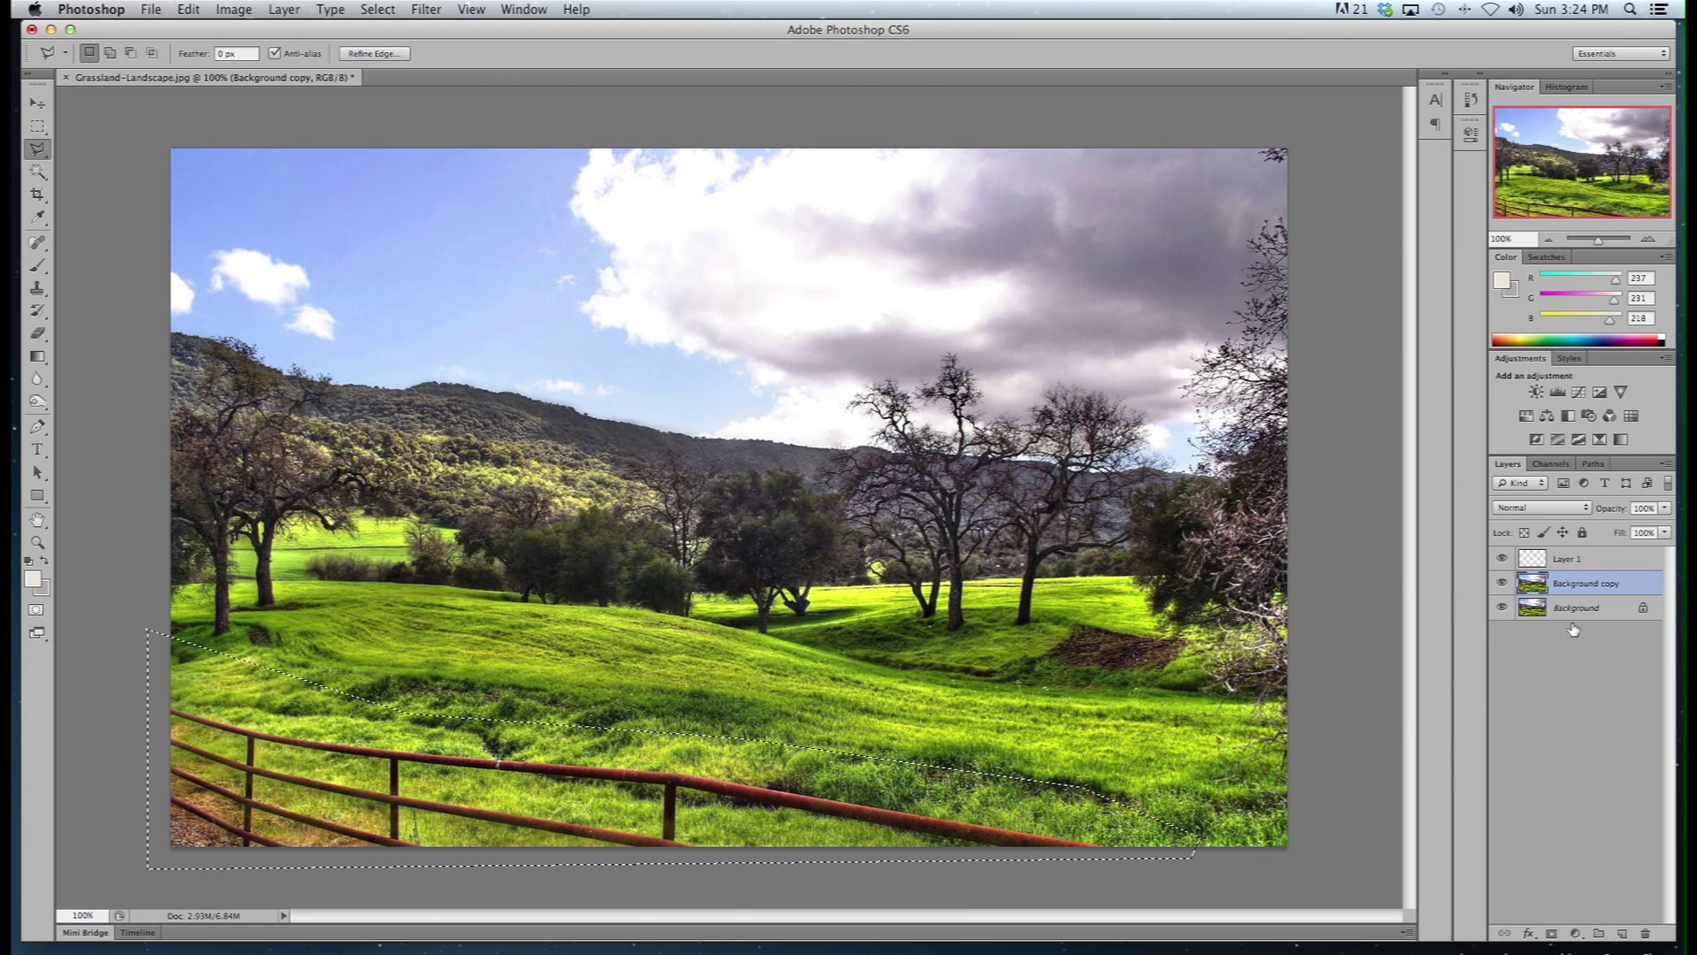
- Fill the fence selection on the Background copy with Content-Aware at 100% opacity in Normal mode, and deselect
{"action": "right_click", "coordinate": [358, 793]}
{"action": "left_click", "coordinate": [465, 912]}
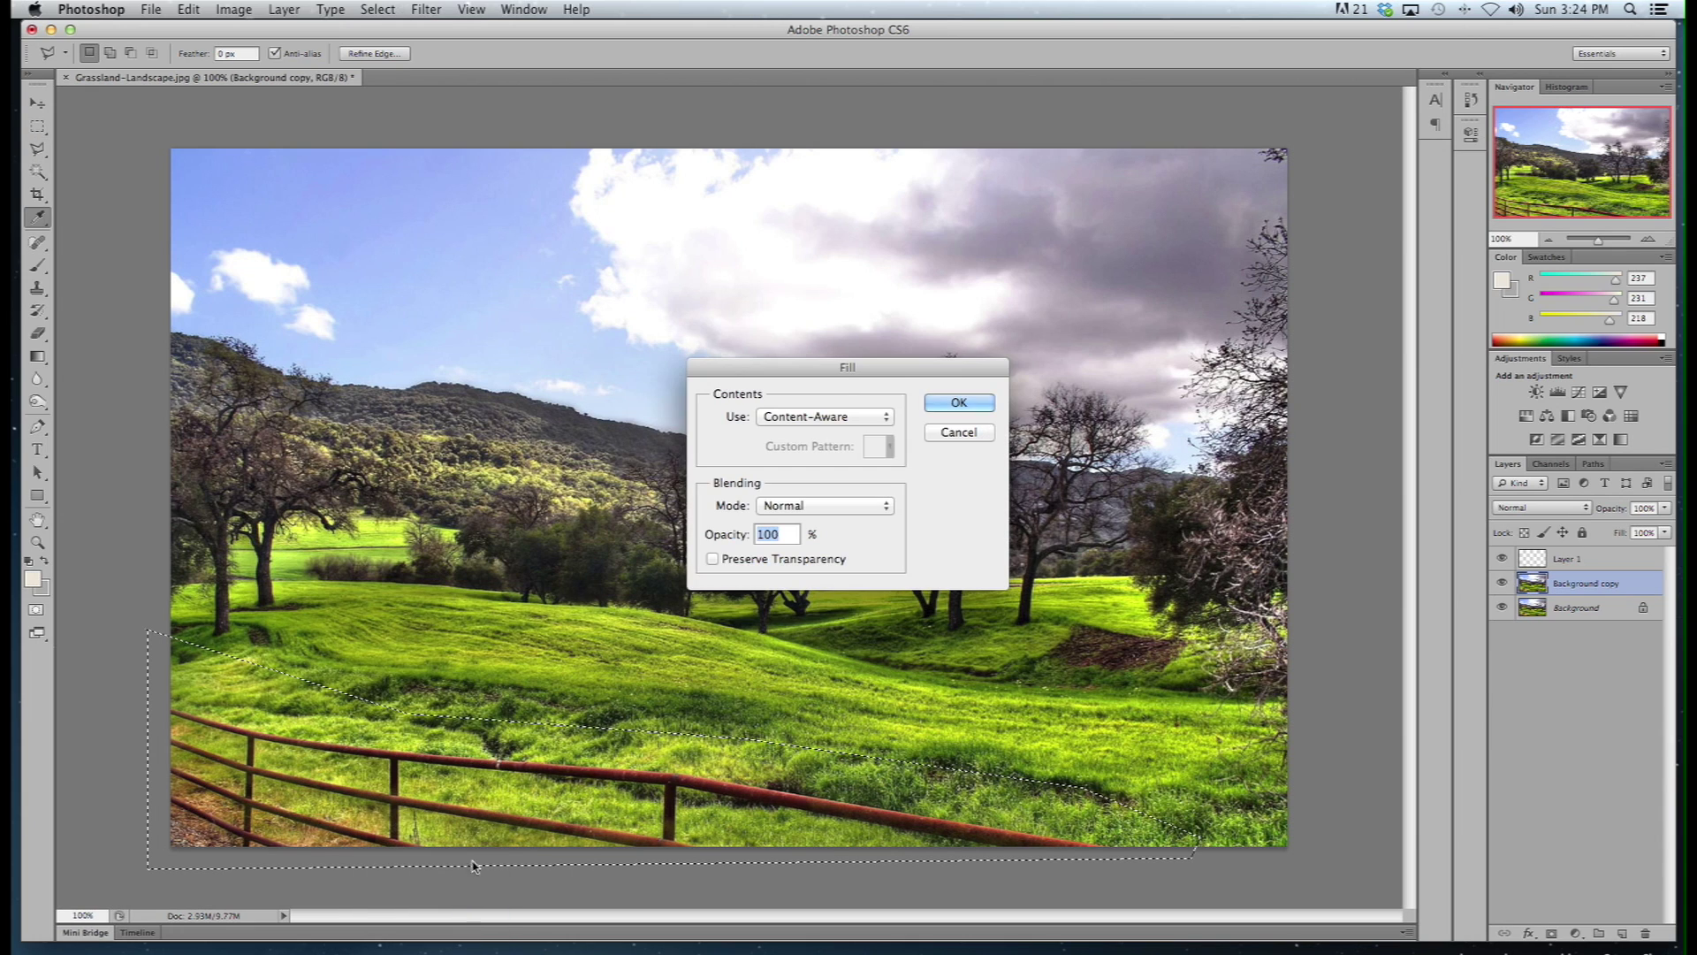
{"action": "left_click", "coordinate": [890, 413]}
{"action": "left_click", "coordinate": [926, 394]}
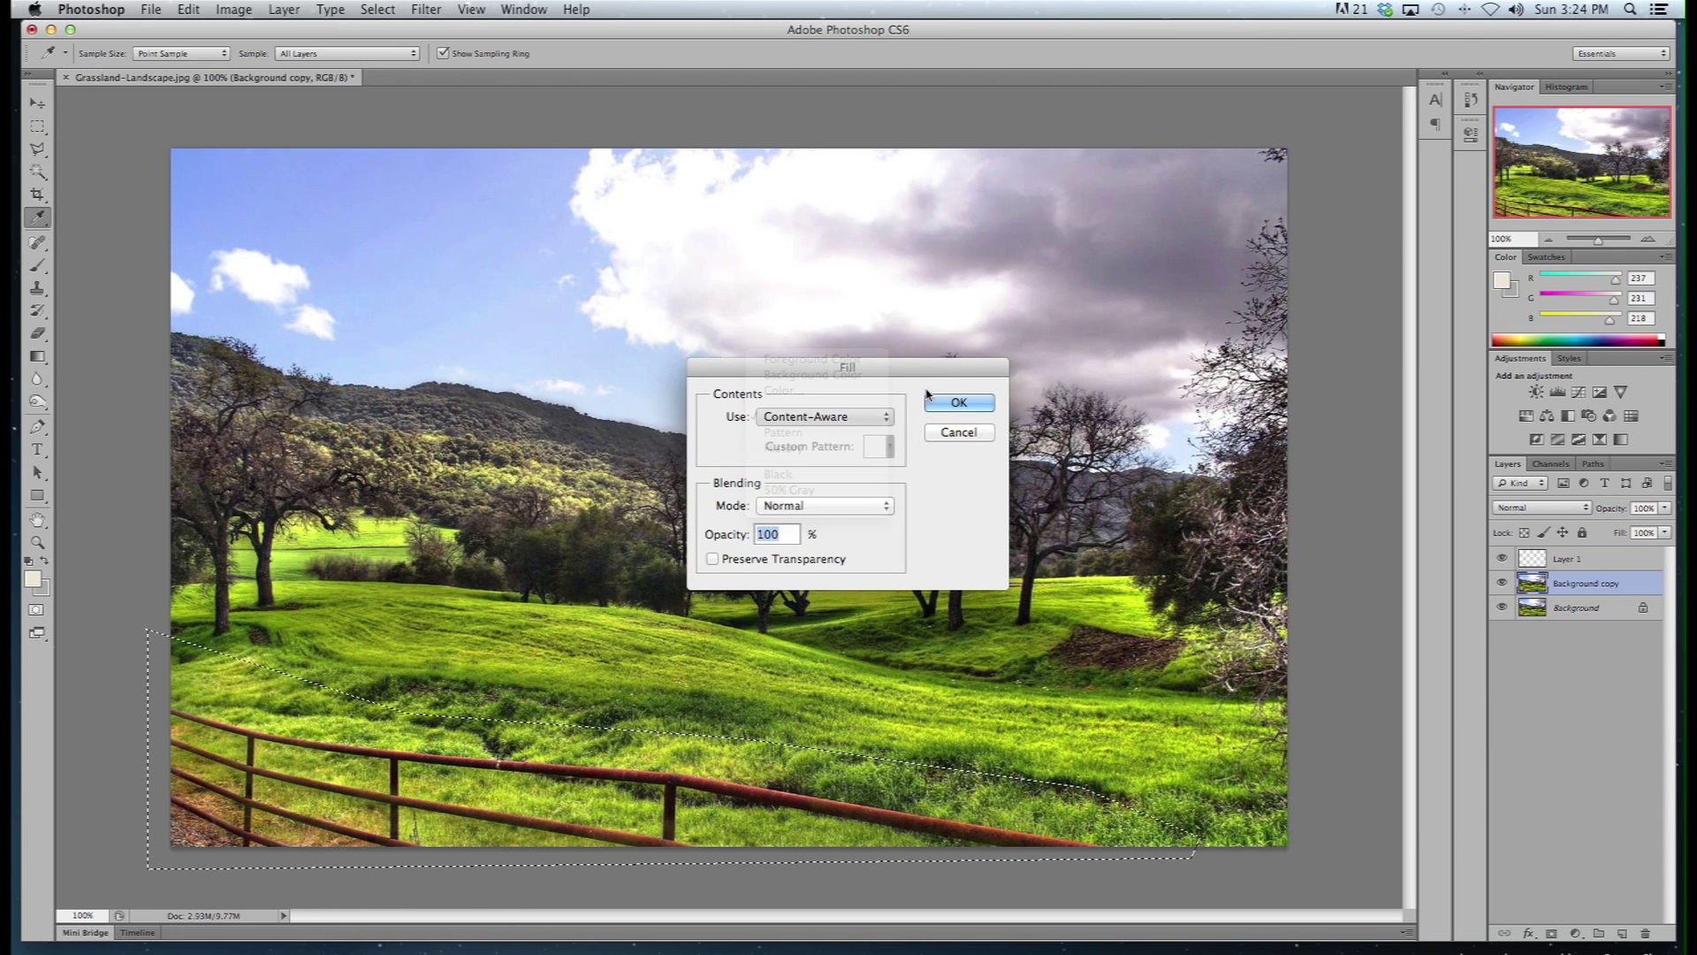
{"action": "left_click", "coordinate": [953, 402]}
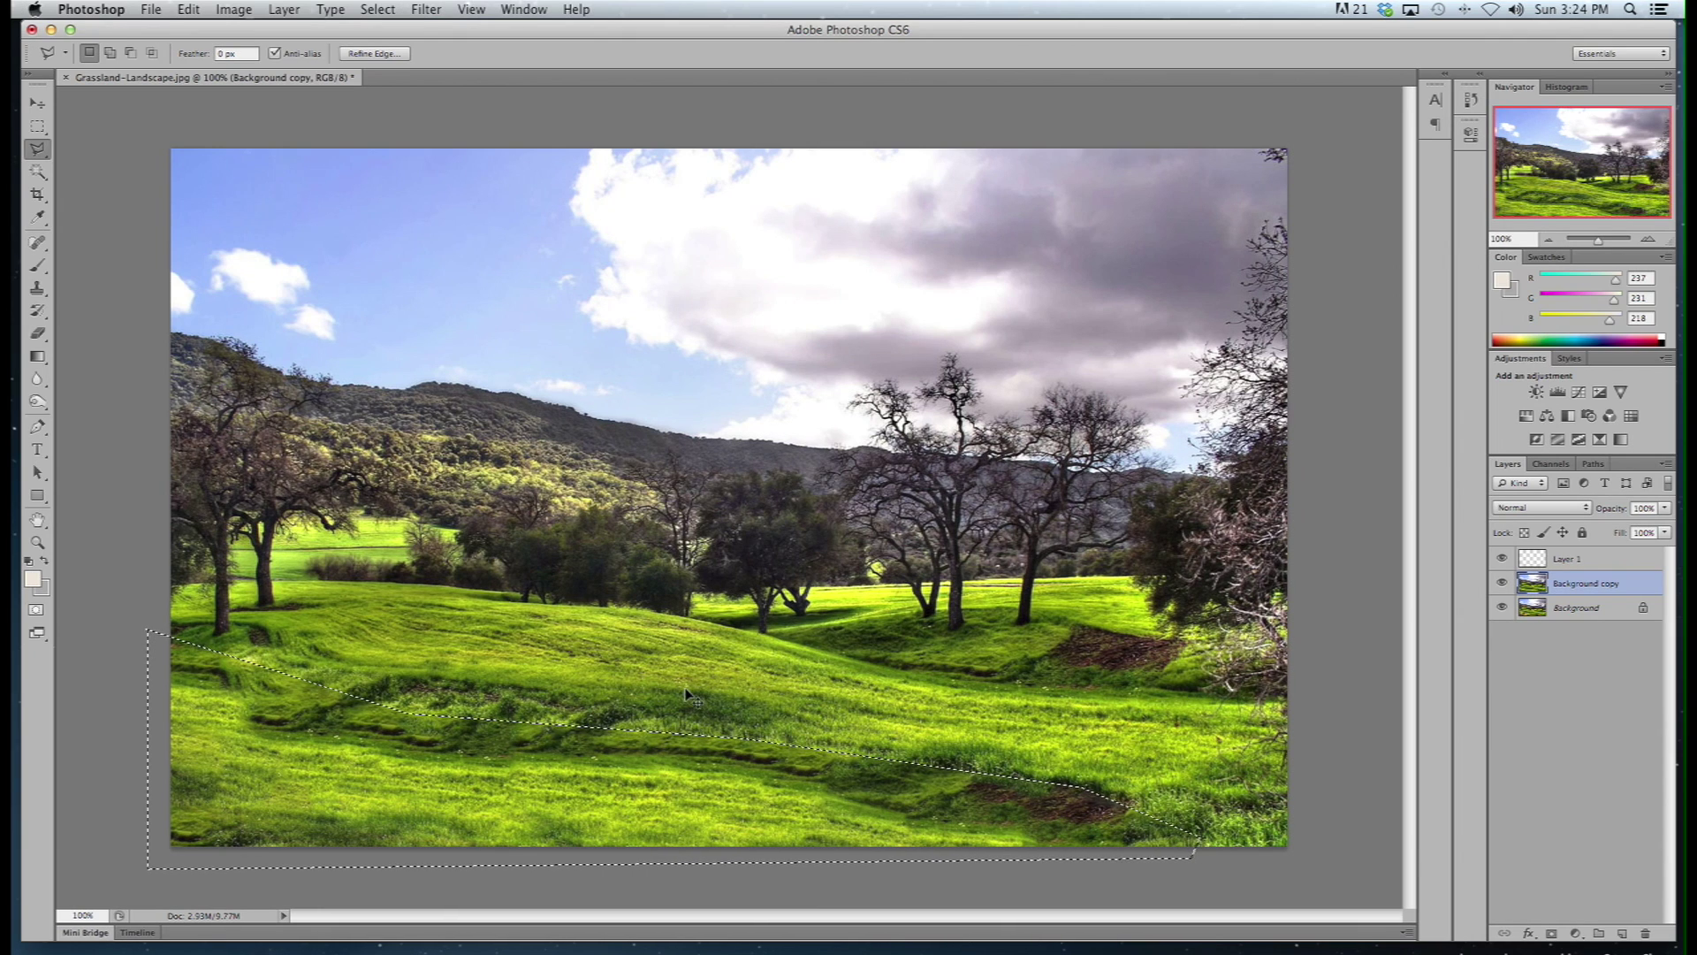
{"action": "key", "text": "super+d"}
- Toggle the Background copy's visibility to compare the filled area with the original, and delete that layer
{"action": "left_click", "coordinate": [1503, 585]}
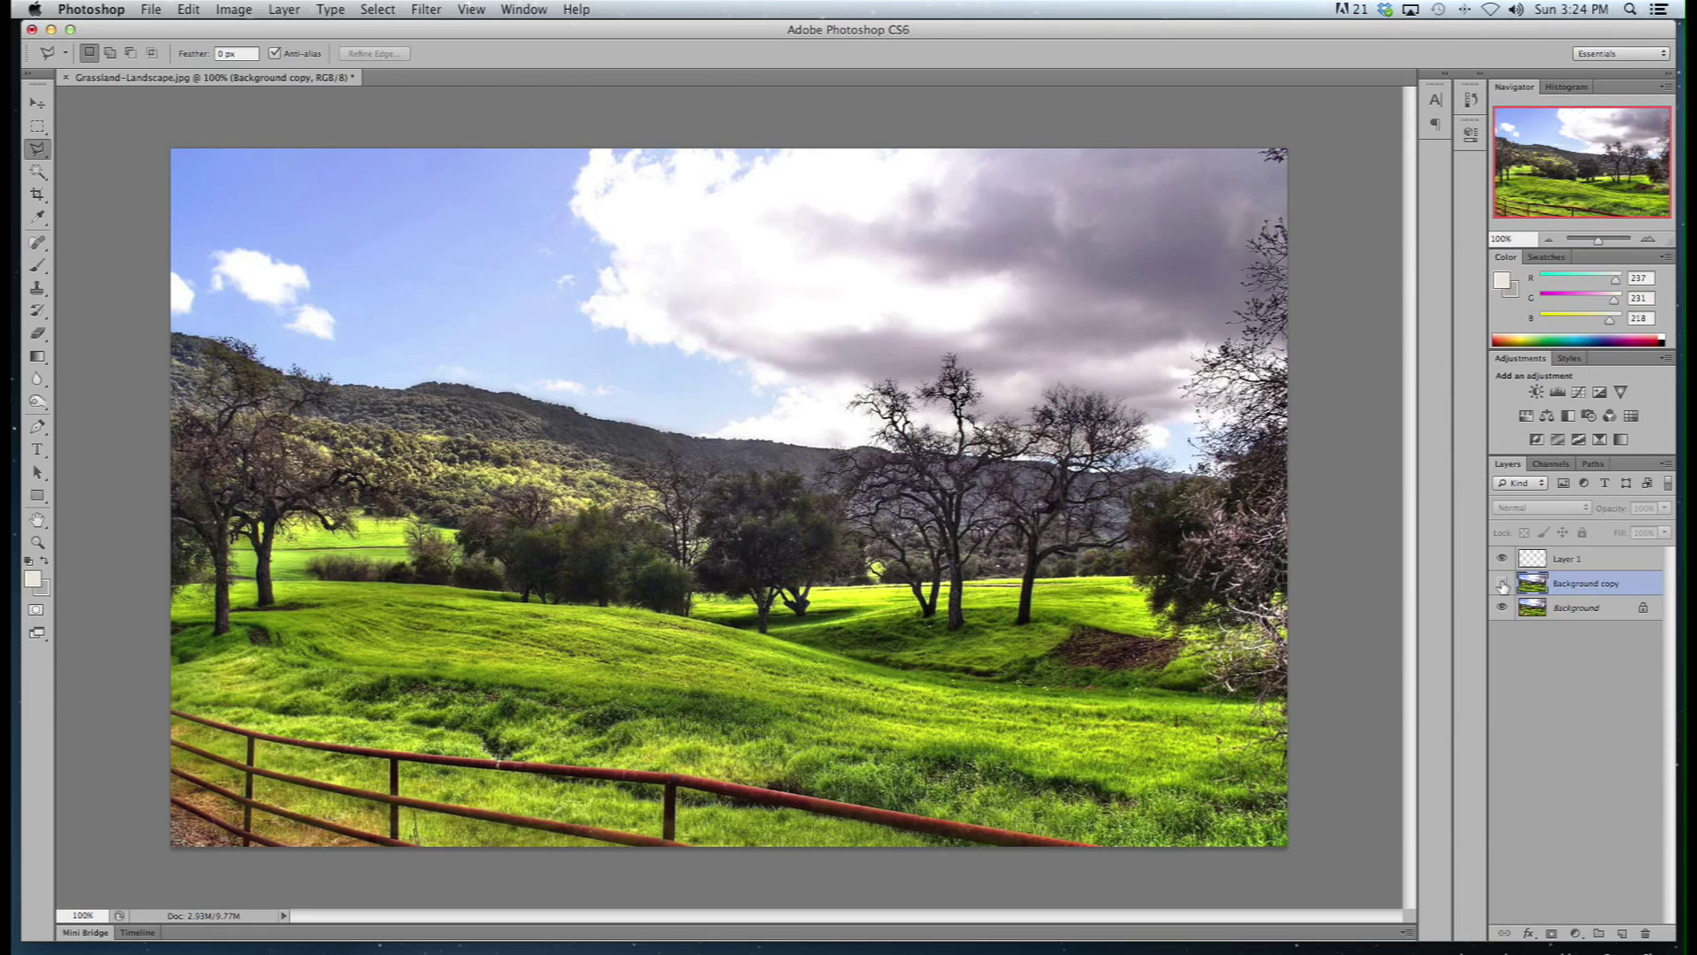
{"action": "left_click", "coordinate": [1503, 584]}
{"action": "left_click", "coordinate": [1503, 584]}
{"action": "left_click", "coordinate": [1503, 585]}
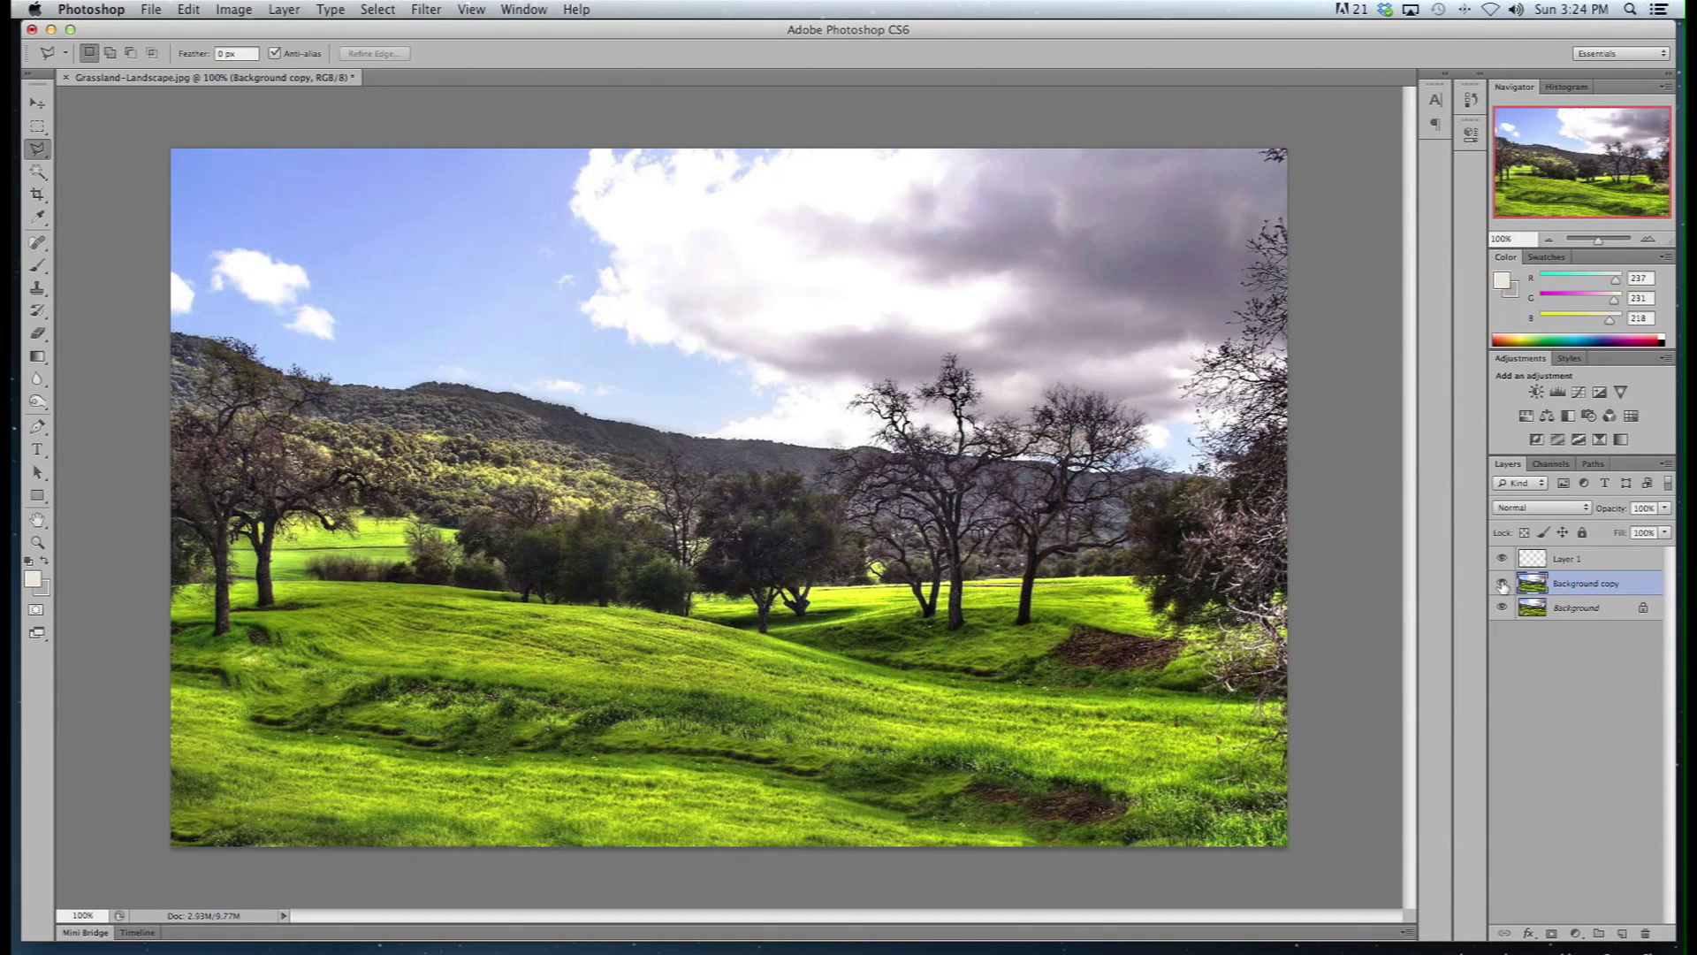
{"action": "left_click", "coordinate": [1502, 584]}
{"action": "left_click", "coordinate": [1503, 585]}
{"action": "left_click", "coordinate": [1502, 583]}
{"action": "left_click_drag", "start_coordinate": [1575, 584], "coordinate": [1641, 931]}
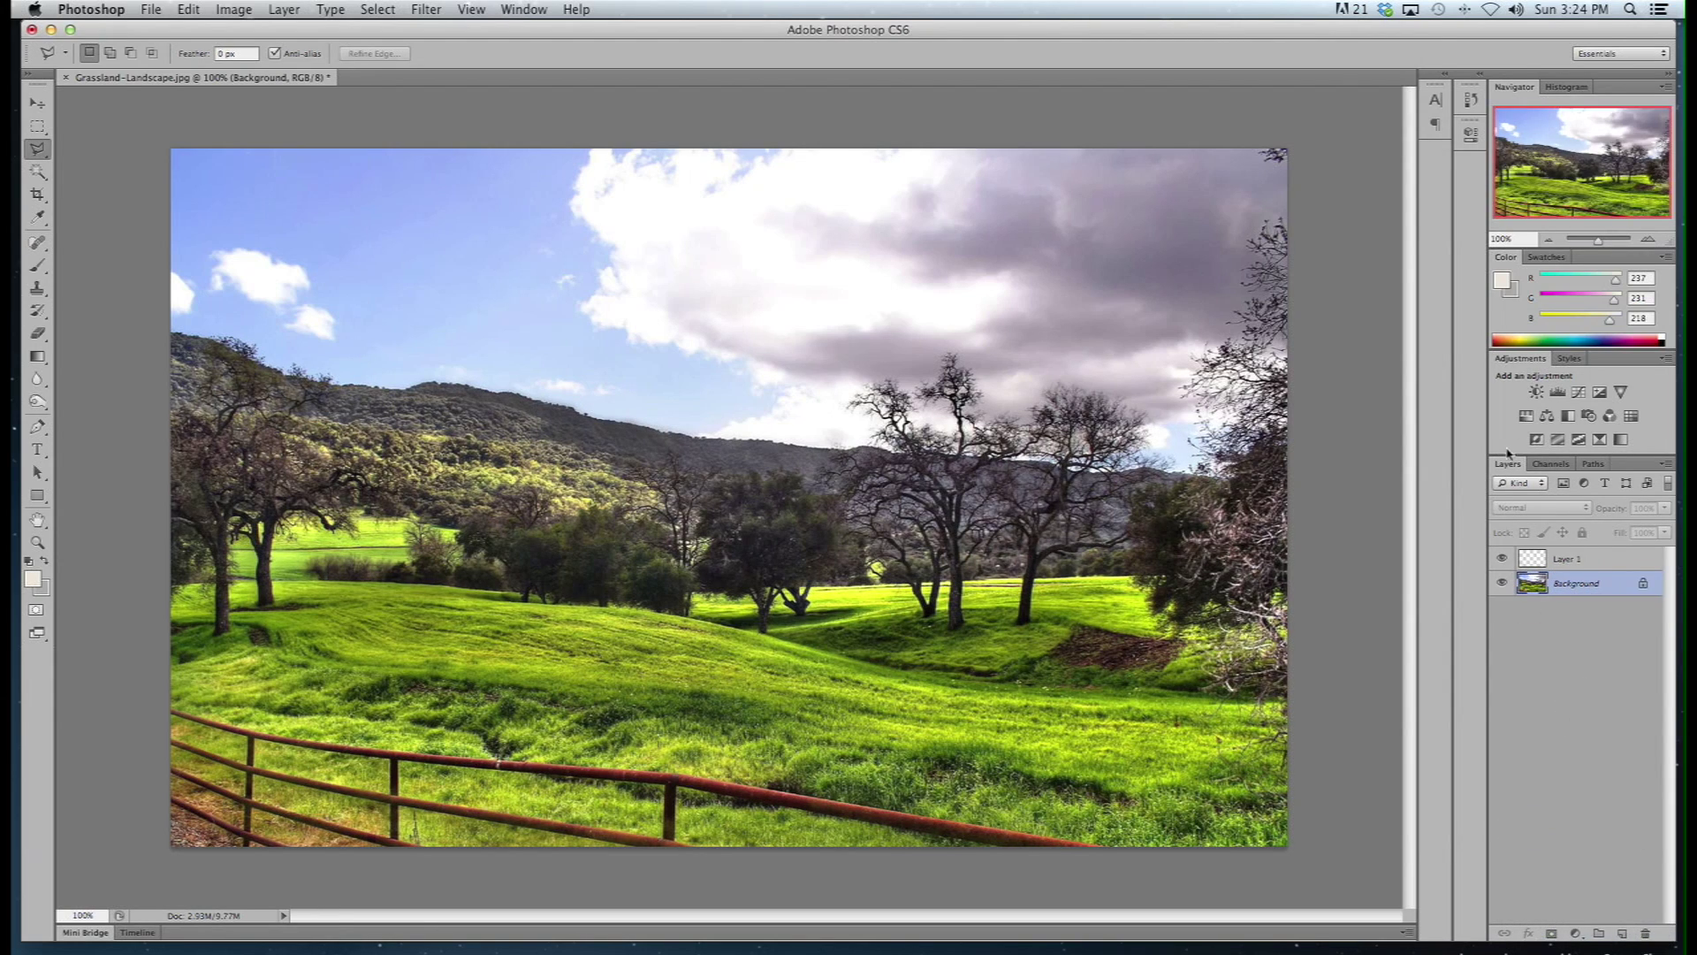
- Make Layer 1 active and set up the Clone Stamp at 100% opacity
{"action": "left_click", "coordinate": [1583, 566]}
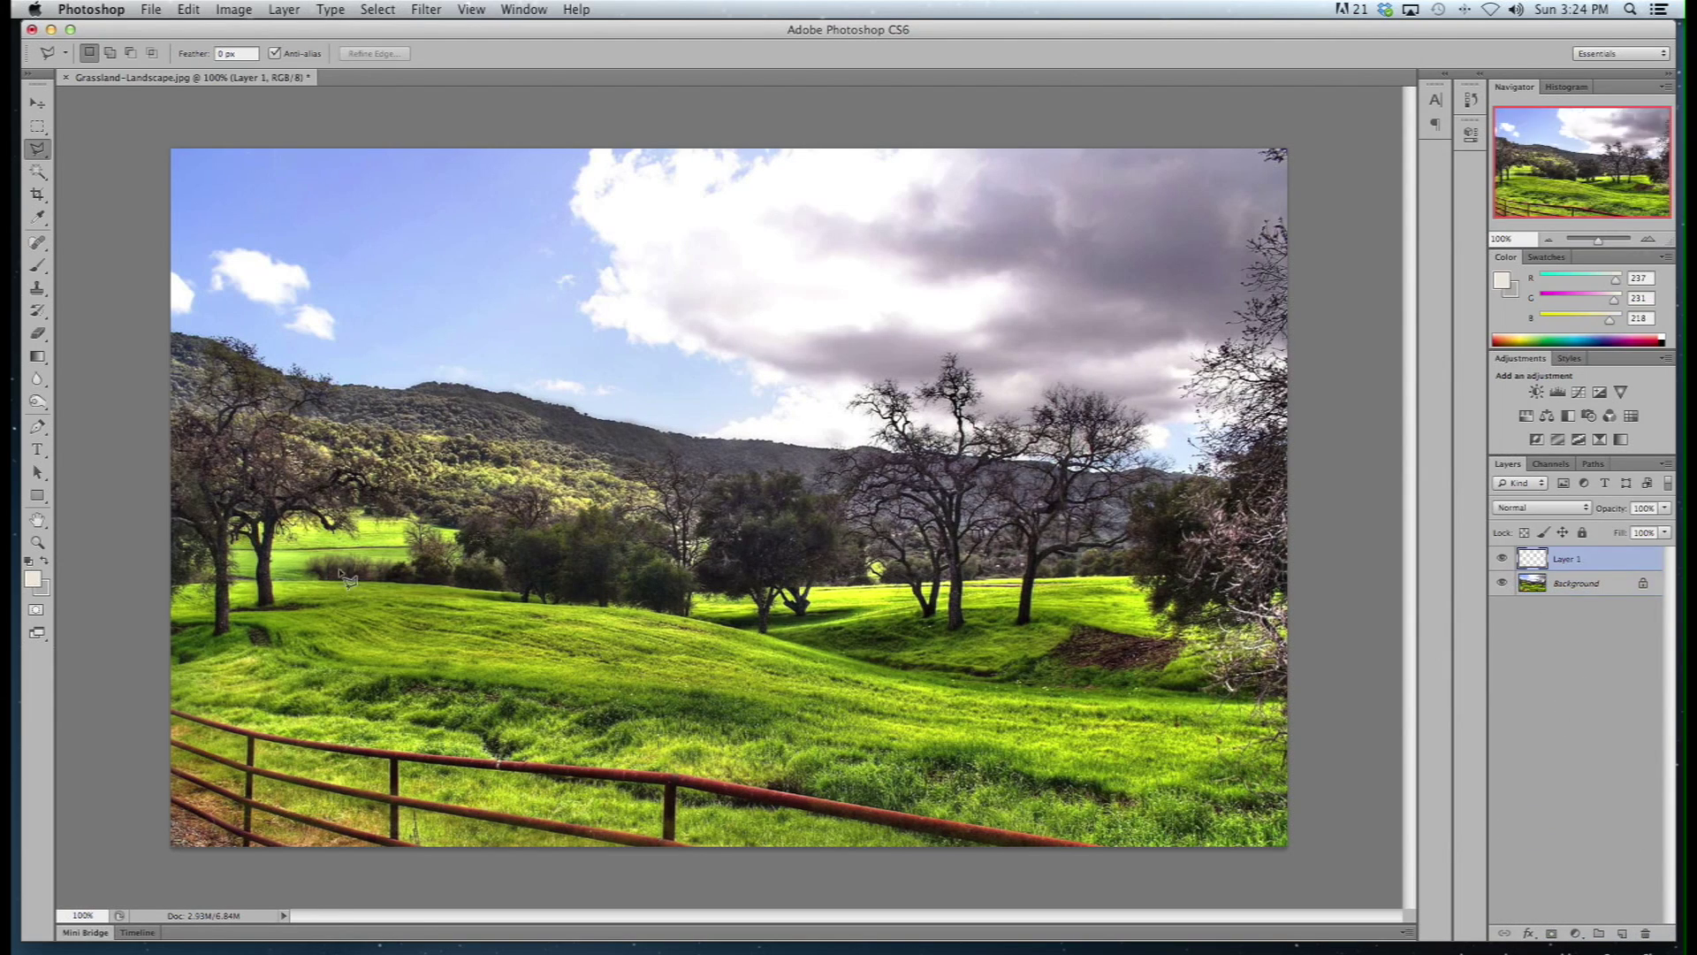
{"action": "left_click", "coordinate": [32, 292]}
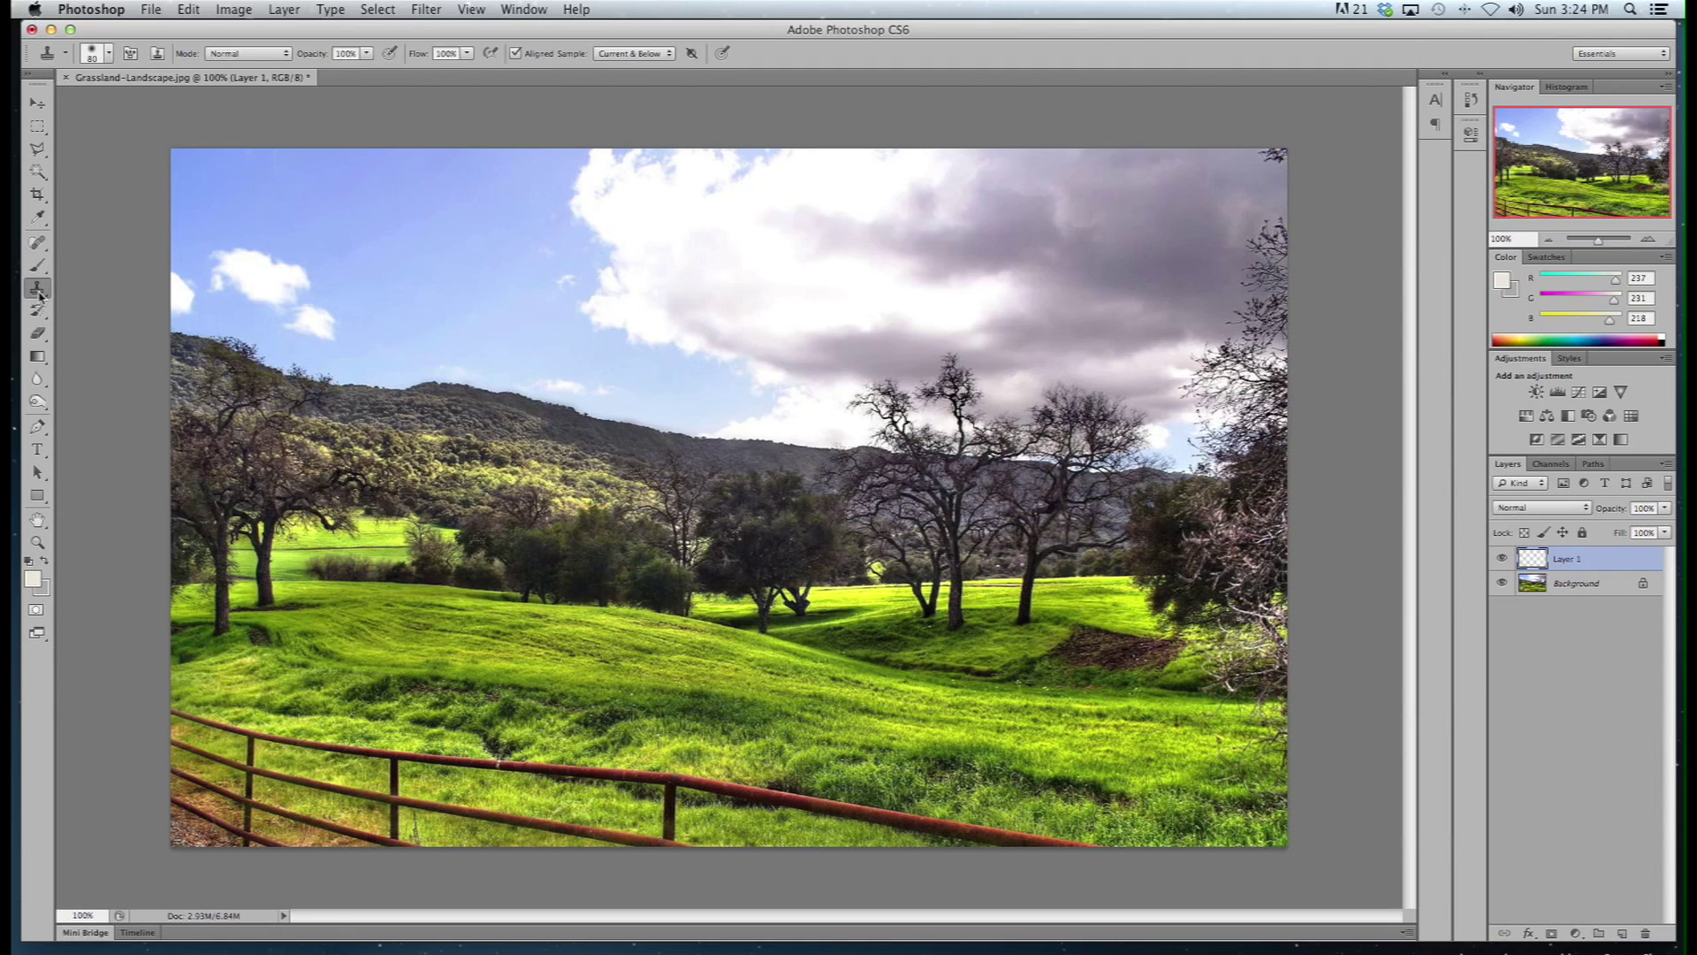
{"action": "left_click", "coordinate": [368, 54]}
{"action": "mouse_move", "coordinate": [338, 70]}
{"action": "left_mouse_down"}
{"action": "mouse_move", "coordinate": [321, 68]}
{"action": "mouse_move", "coordinate": [364, 71]}
{"action": "left_mouse_up"}
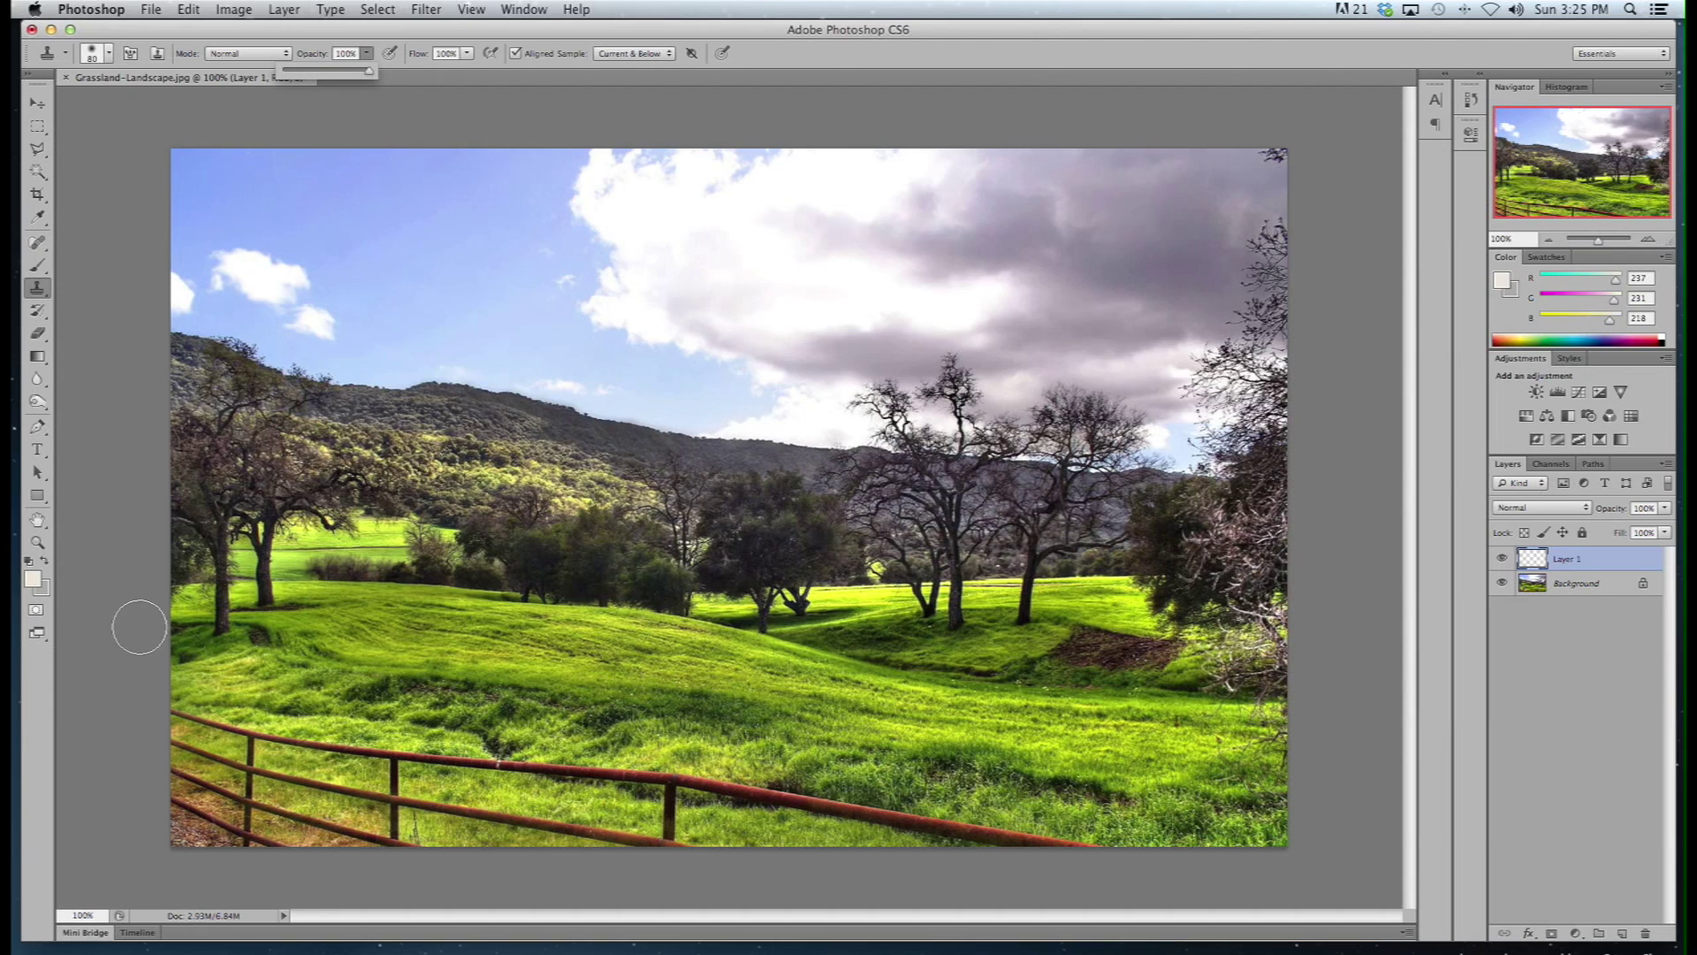
- Try cloning nearby grass over the fence in long strokes on Layer 1, and undo the last stroke
{"action": "left_click", "coordinate": [254, 698], "text": "alt"}
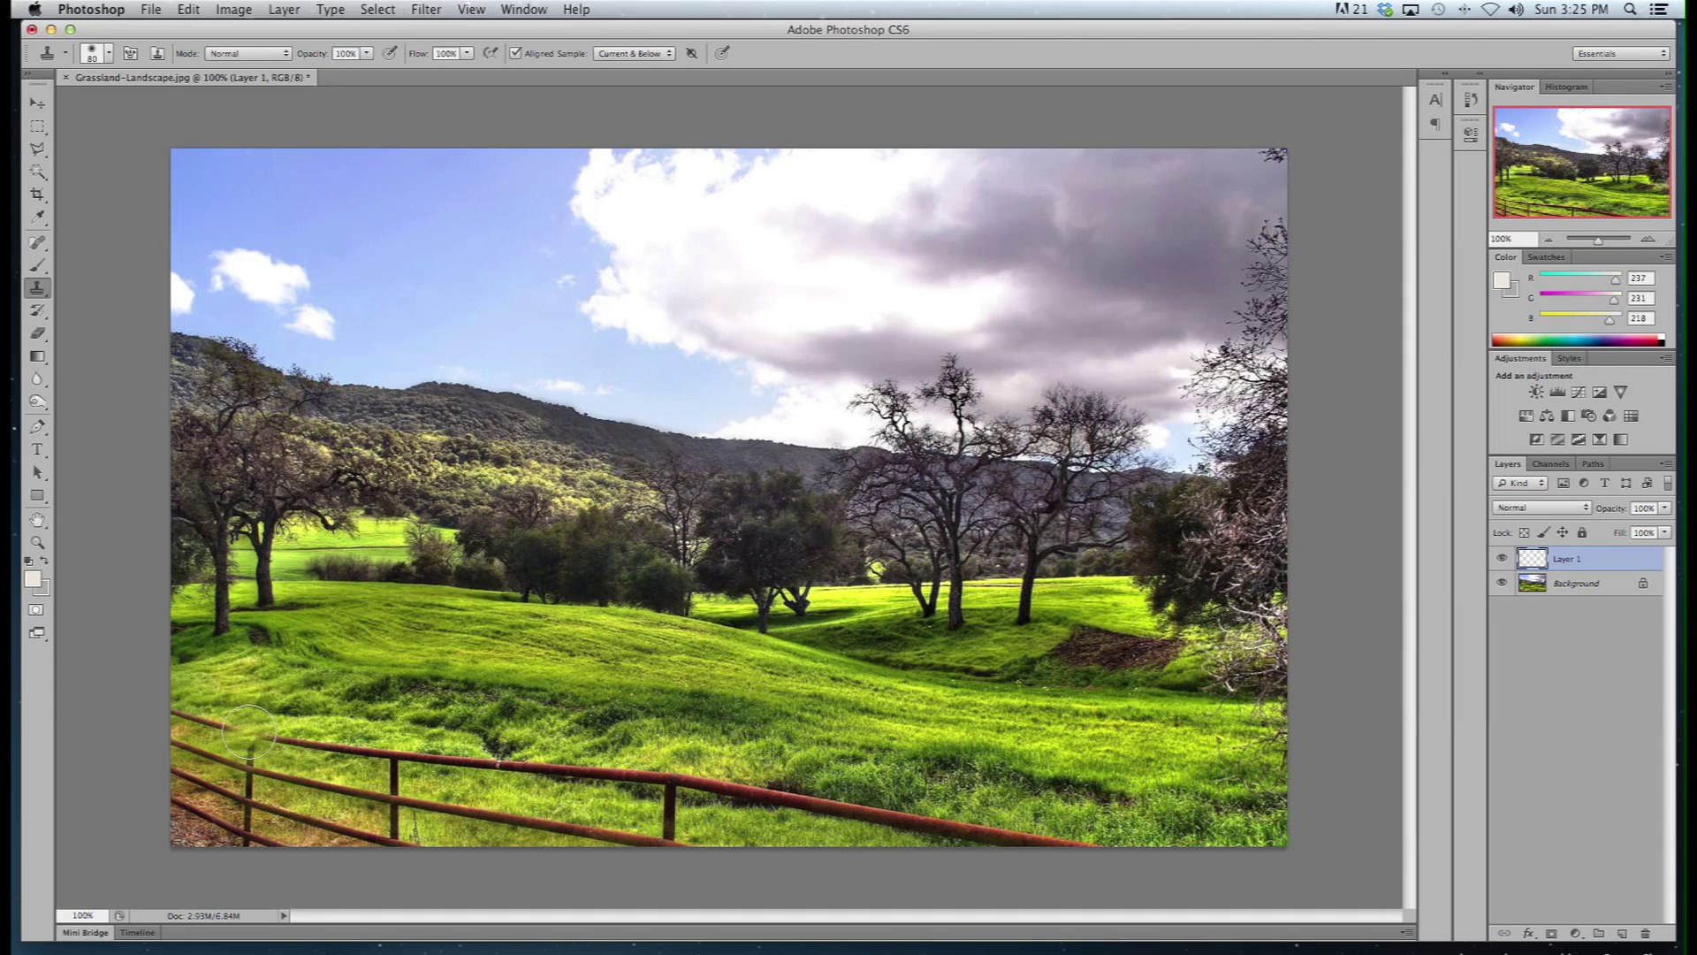
{"action": "mouse_move", "coordinate": [250, 734]}
{"action": "left_mouse_down"}
{"action": "mouse_move", "coordinate": [757, 795]}
{"action": "mouse_move", "coordinate": [1073, 864]}
{"action": "left_mouse_up"}
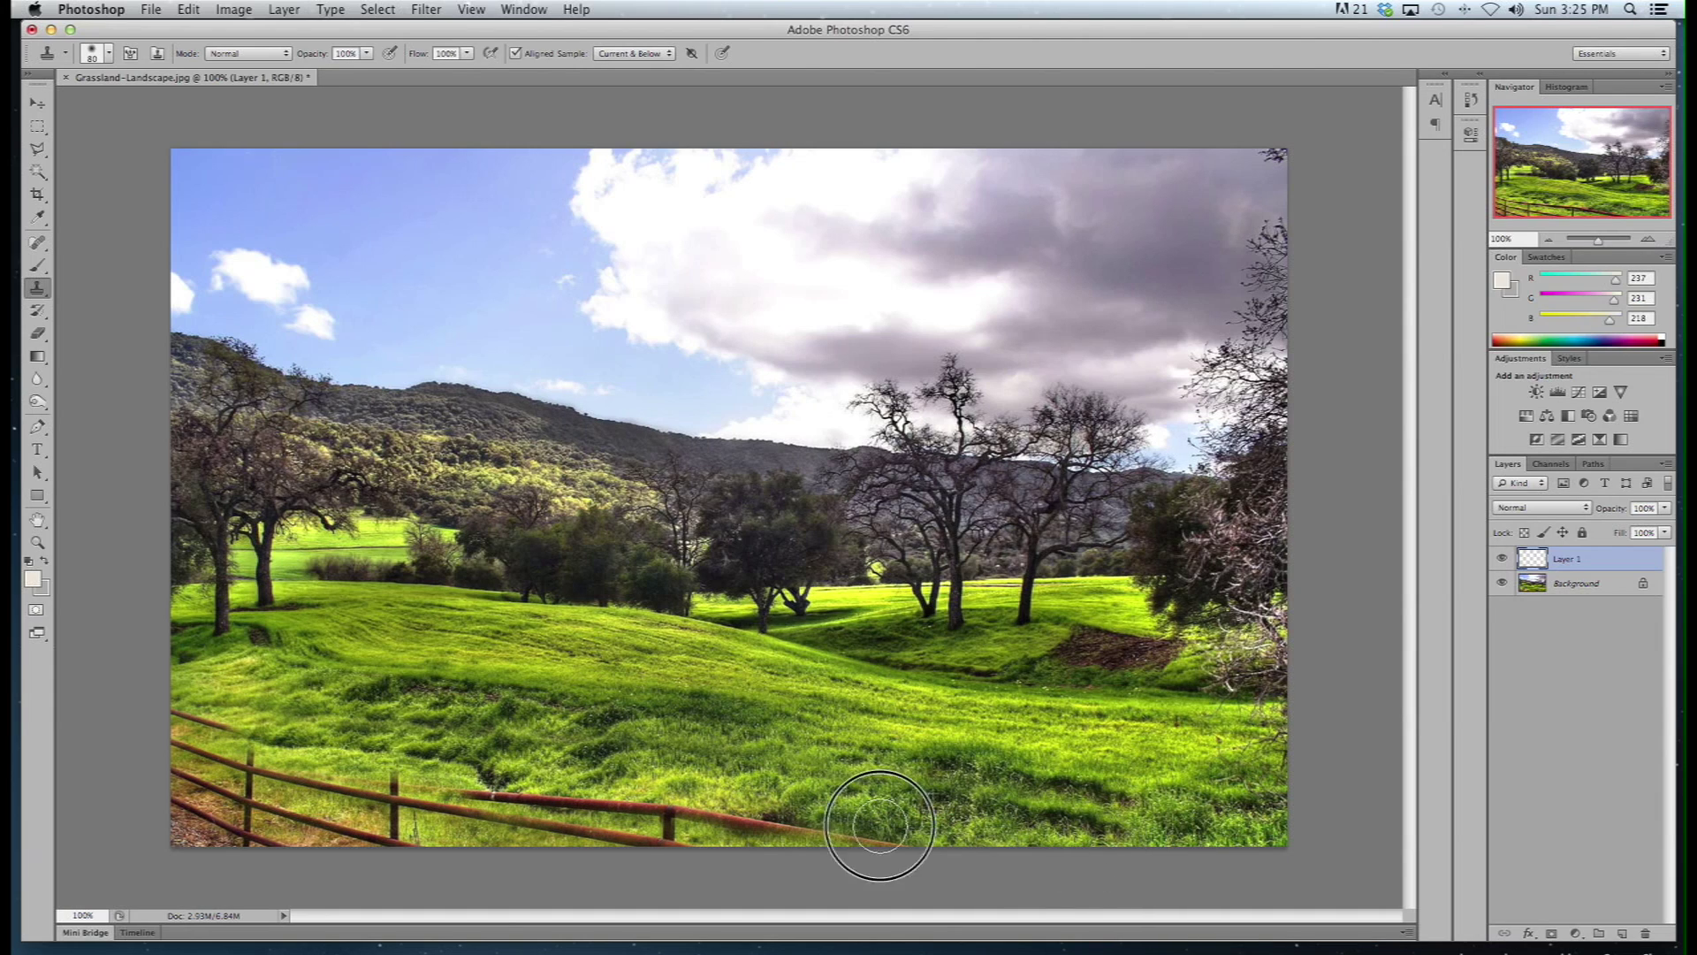
{"action": "mouse_move", "coordinate": [879, 825]}
{"action": "left_mouse_down"}
{"action": "mouse_move", "coordinate": [156, 776]}
{"action": "mouse_move", "coordinate": [557, 798]}
{"action": "mouse_move", "coordinate": [457, 790]}
{"action": "mouse_move", "coordinate": [589, 842]}
{"action": "mouse_move", "coordinate": [677, 814]}
{"action": "left_mouse_up"}
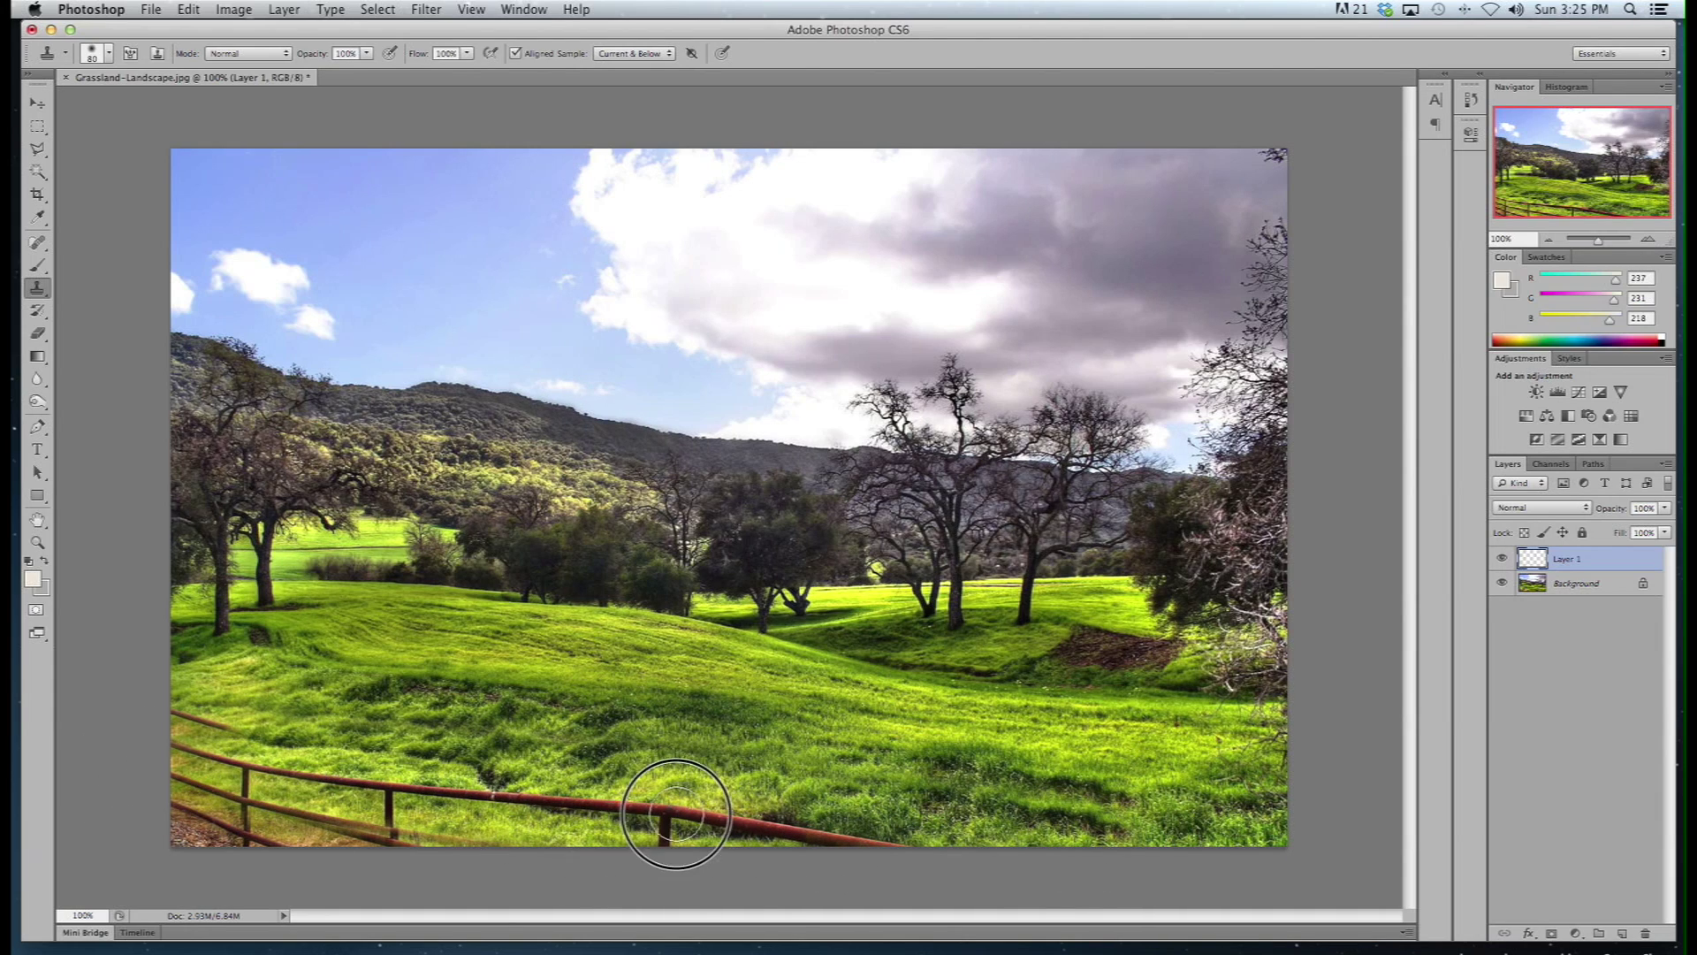
{"action": "left_click", "coordinate": [265, 734], "text": "alt"}
{"action": "mouse_move", "coordinate": [234, 736]}
{"action": "left_mouse_down"}
{"action": "mouse_move", "coordinate": [197, 715]}
{"action": "mouse_move", "coordinate": [208, 741]}
{"action": "mouse_move", "coordinate": [330, 757]}
{"action": "mouse_move", "coordinate": [304, 703]}
{"action": "mouse_move", "coordinate": [573, 810]}
{"action": "mouse_move", "coordinate": [820, 841]}
{"action": "mouse_move", "coordinate": [557, 790]}
{"action": "mouse_move", "coordinate": [523, 806]}
{"action": "mouse_move", "coordinate": [515, 785]}
{"action": "mouse_move", "coordinate": [433, 800]}
{"action": "mouse_move", "coordinate": [388, 765]}
{"action": "mouse_move", "coordinate": [317, 796]}
{"action": "mouse_move", "coordinate": [251, 760]}
{"action": "mouse_move", "coordinate": [208, 769]}
{"action": "mouse_move", "coordinate": [315, 824]}
{"action": "mouse_move", "coordinate": [221, 756]}
{"action": "mouse_move", "coordinate": [194, 778]}
{"action": "left_mouse_up"}
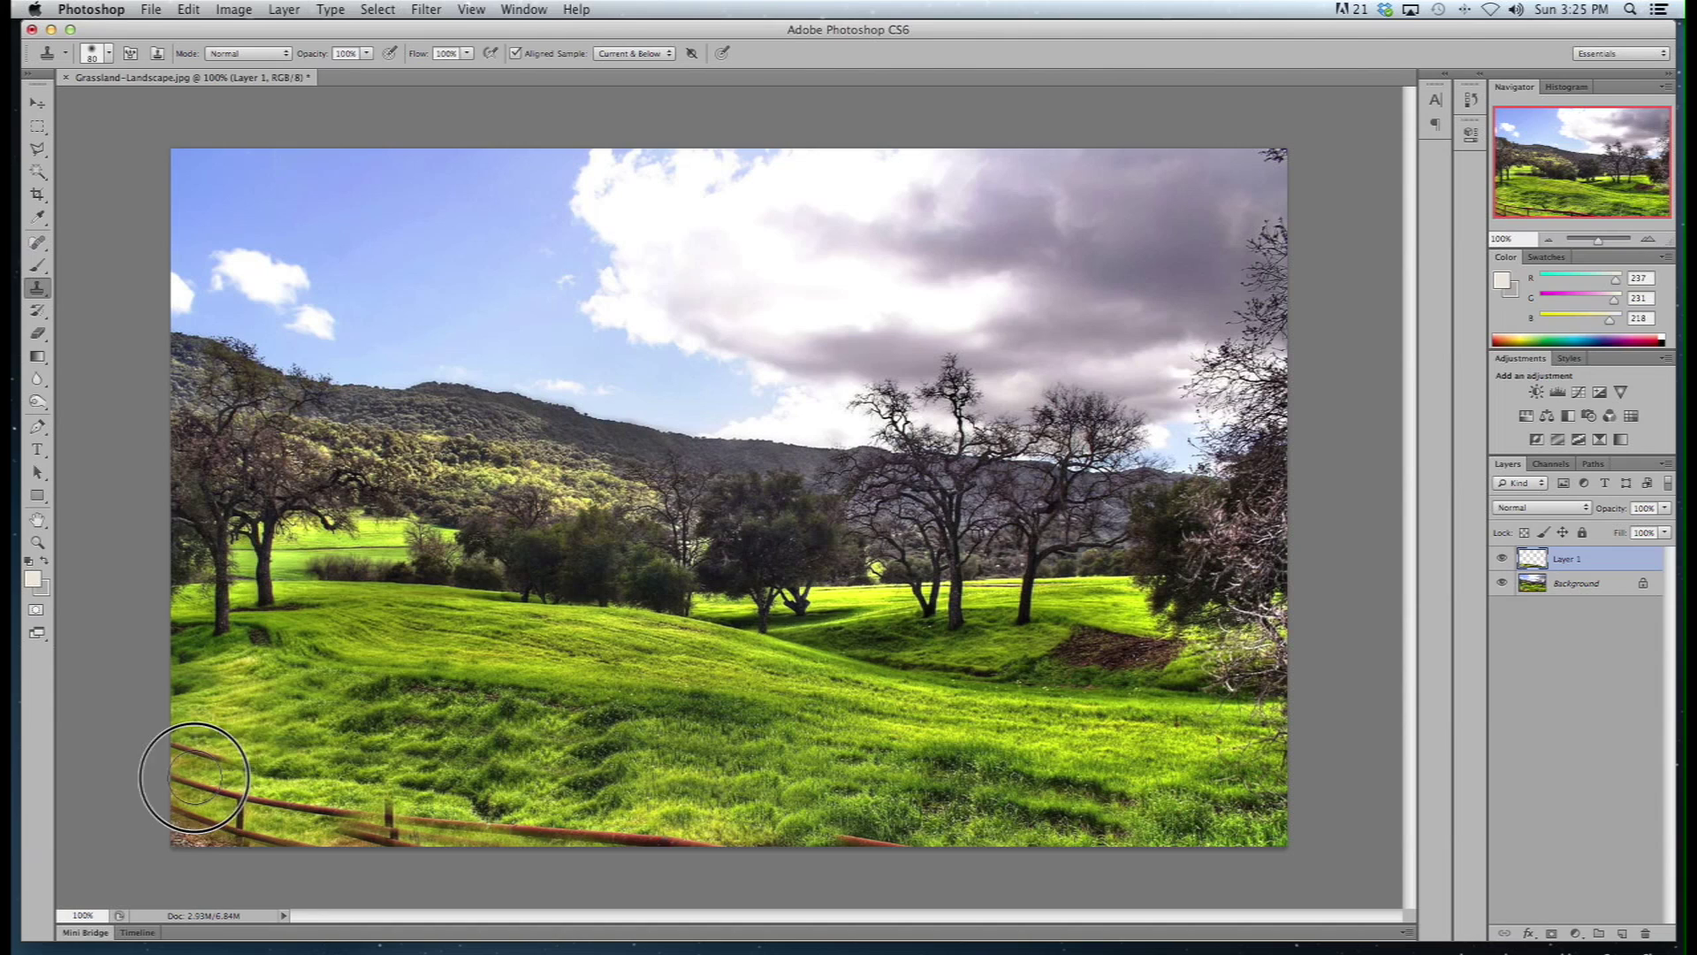
{"action": "key", "text": "super+z"}
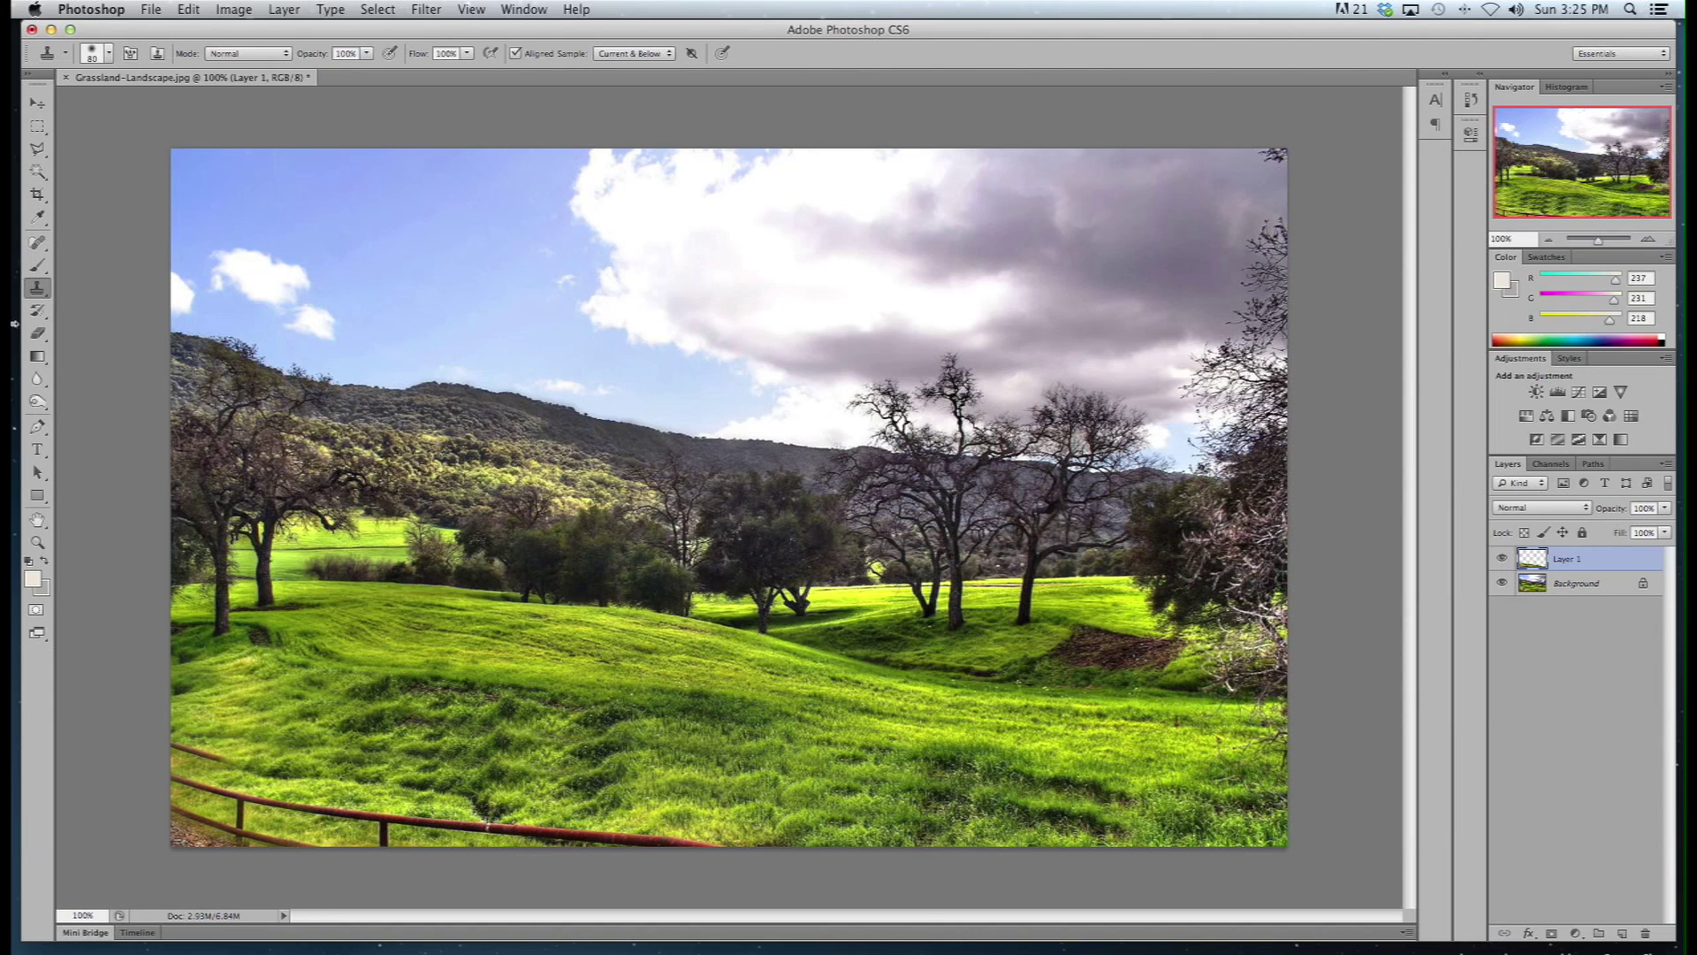
- Erase all the cloned grass from Layer 1 with an enlarged Eraser brush
{"action": "left_click", "coordinate": [37, 334]}
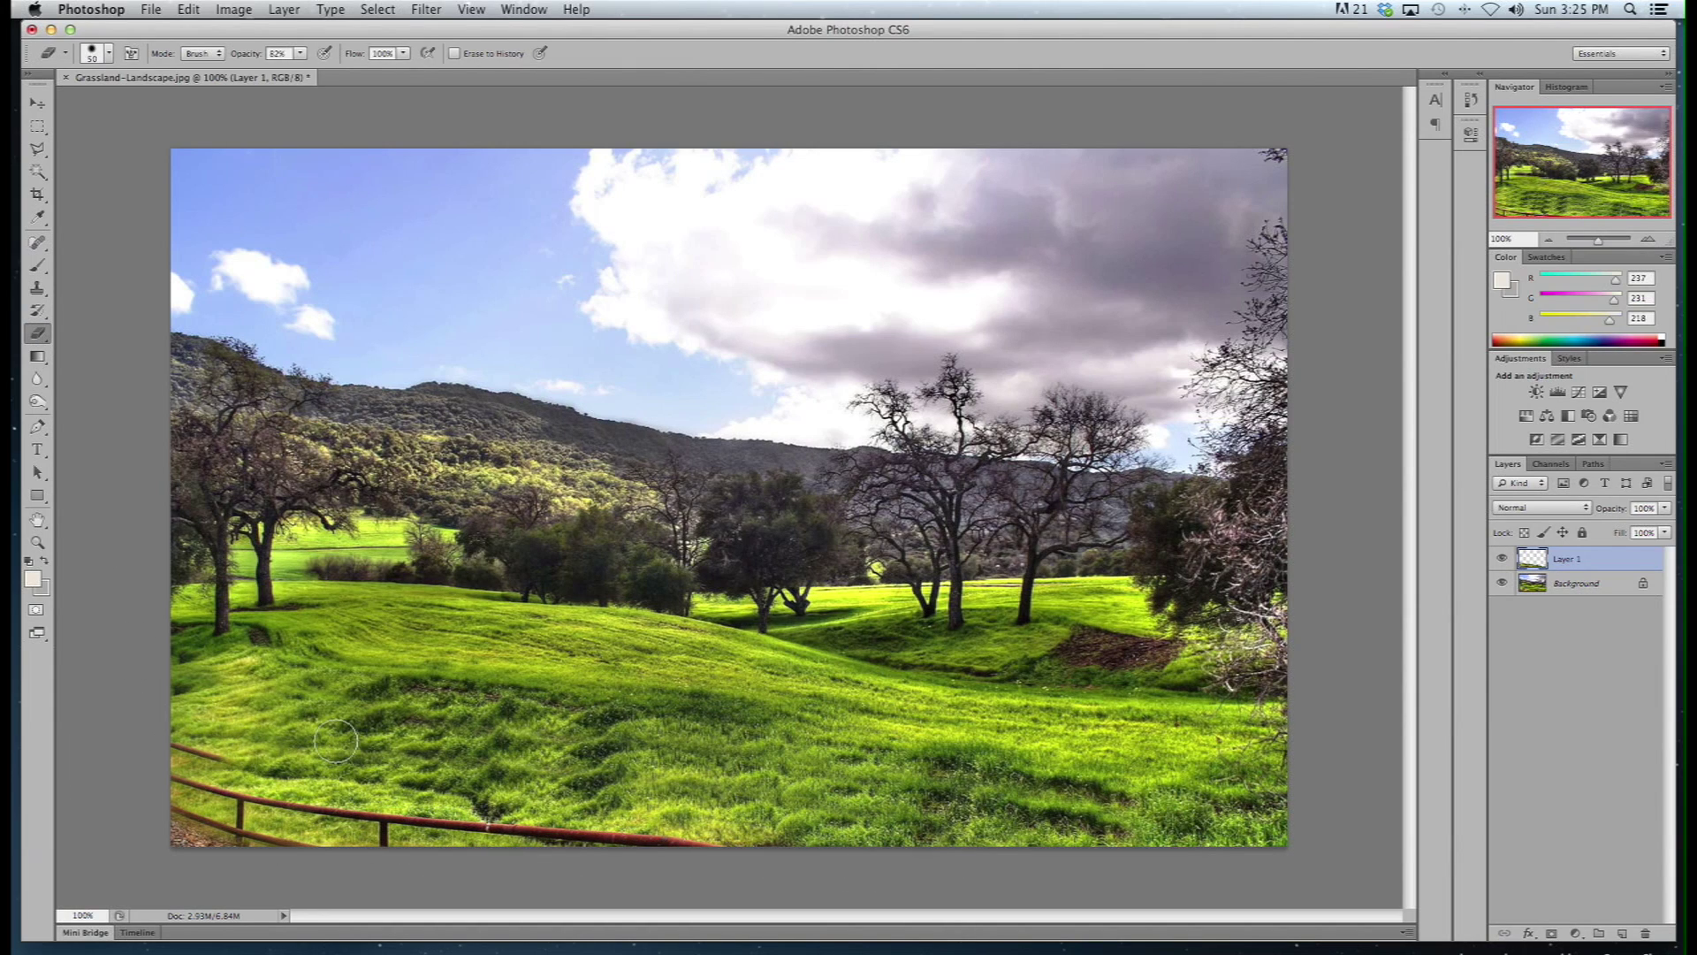
{"action": "key", "text": "bracketright"}
{"action": "key", "text": "bracketright"}
{"action": "key", "text": "bracketright"}
{"action": "key", "text": "bracketright"}
{"action": "key", "text": "bracketright"}
{"action": "key", "text": "bracketright"}
{"action": "key", "text": "bracketright"}
{"action": "key", "text": "bracketright"}
{"action": "key", "text": "bracketright"}
{"action": "mouse_move", "coordinate": [190, 701]}
{"action": "left_mouse_down"}
{"action": "mouse_move", "coordinate": [1015, 758]}
{"action": "mouse_move", "coordinate": [1128, 825]}
{"action": "mouse_move", "coordinate": [216, 800]}
{"action": "mouse_move", "coordinate": [138, 815]}
{"action": "mouse_move", "coordinate": [177, 819]}
{"action": "left_mouse_up"}
{"action": "key", "text": "bracketright"}
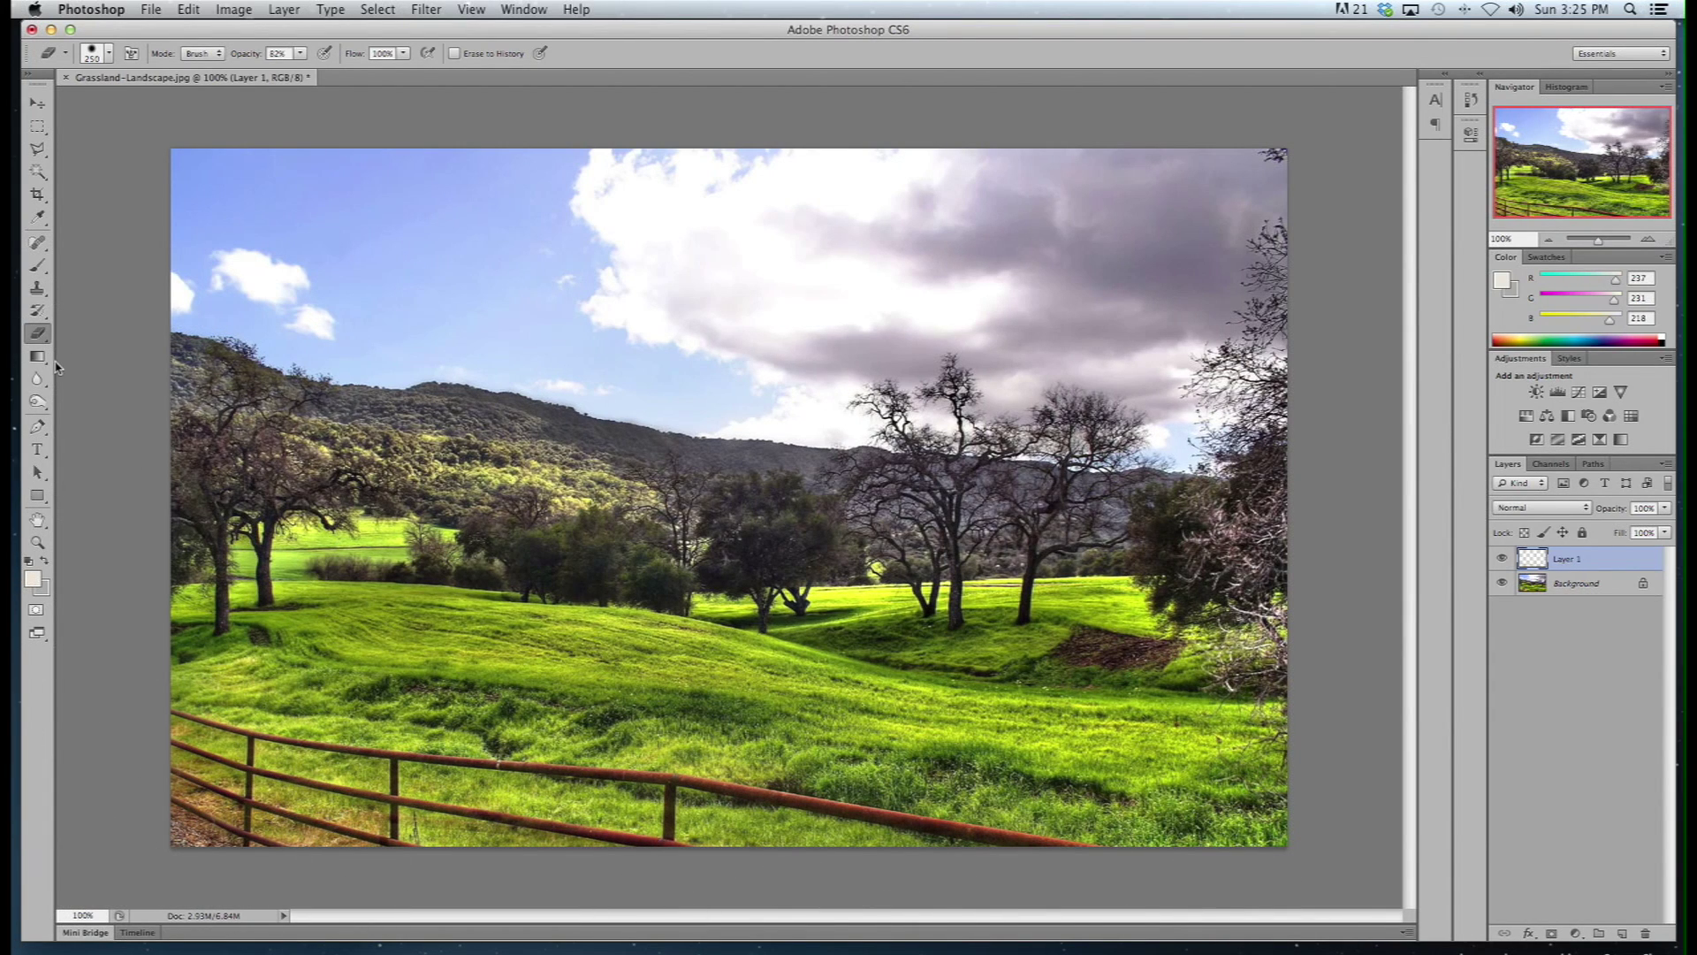
- Reduce the Clone Stamp brush to 70 px and clone grass over the left end of the fence's upper rail
{"action": "left_click", "coordinate": [37, 288]}
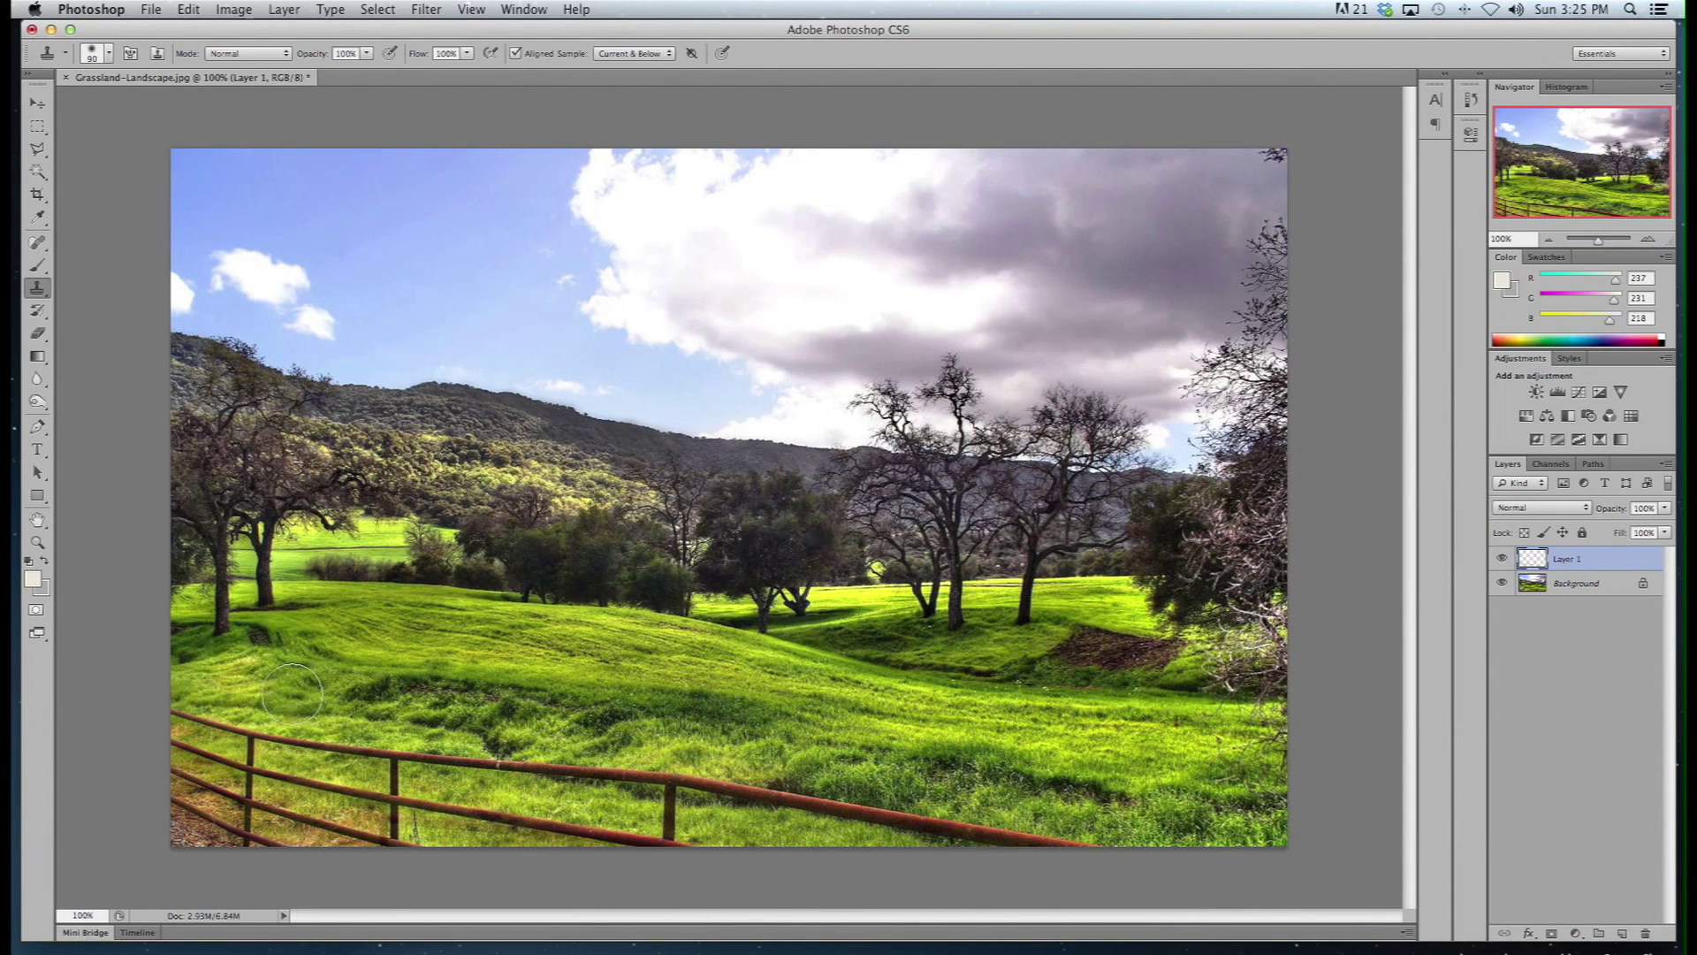
{"action": "key", "text": "bracketleft"}
{"action": "key", "text": "bracketleft"}
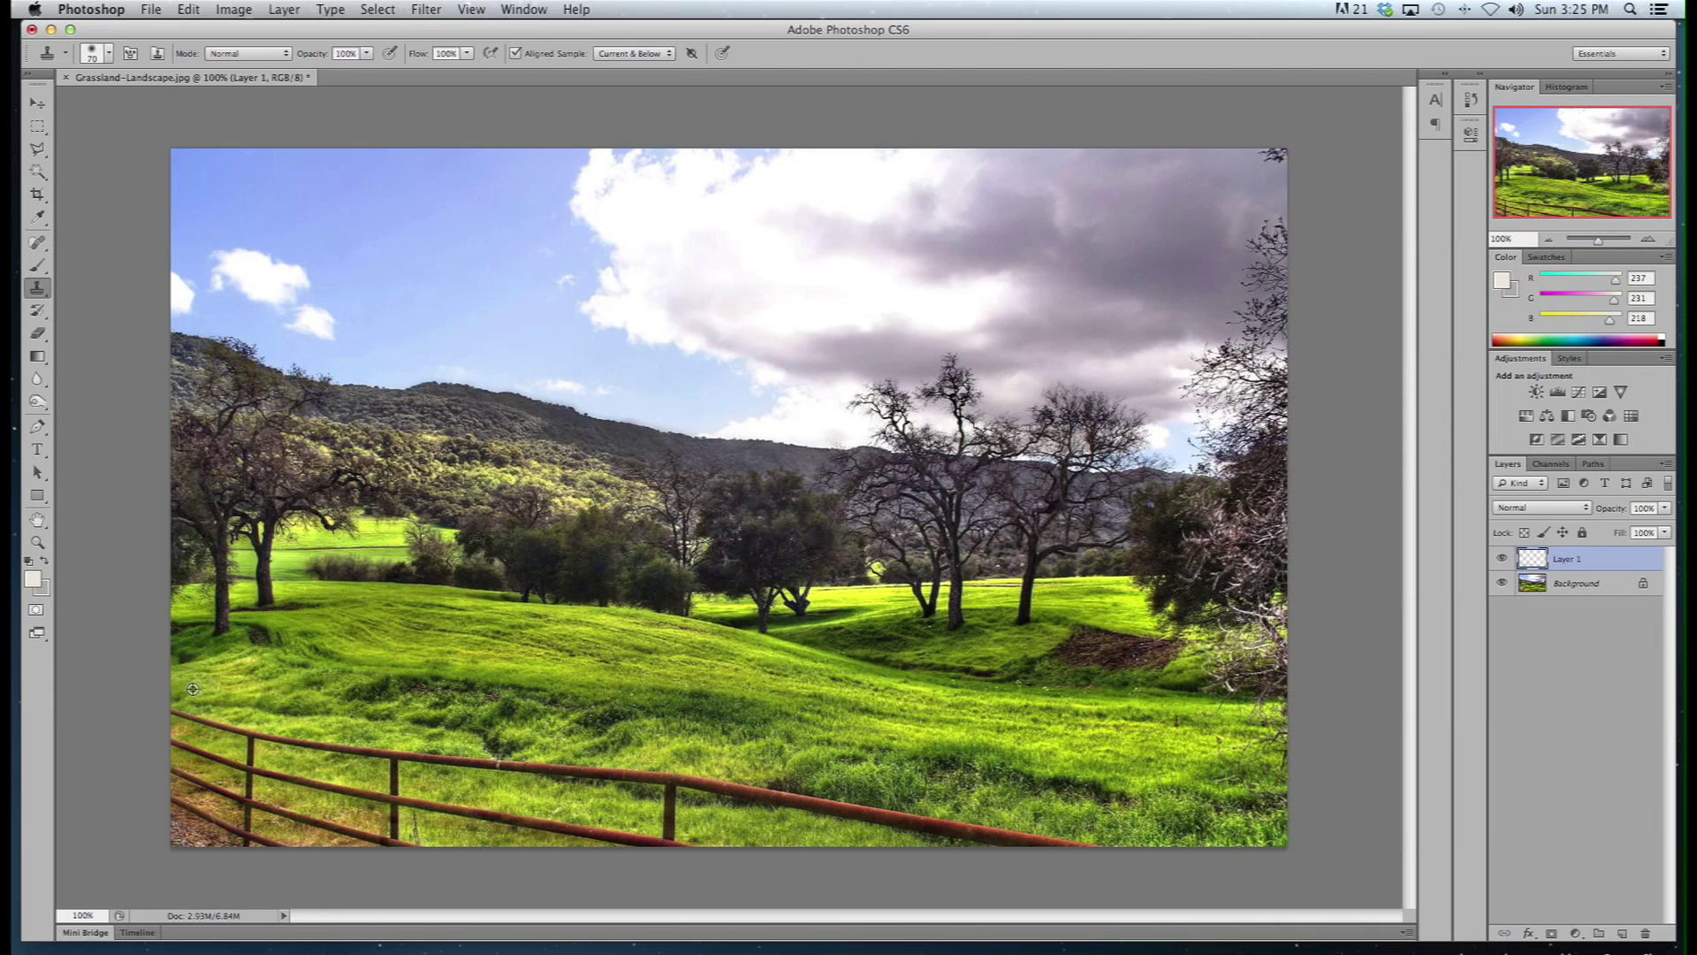
{"action": "left_click", "coordinate": [193, 688], "text": "alt"}
{"action": "left_click_drag", "start_coordinate": [181, 704], "coordinate": [247, 749]}
{"action": "left_click", "coordinate": [198, 687], "text": "alt"}
{"action": "left_click", "coordinate": [240, 730]}
{"action": "left_click", "coordinate": [302, 719], "text": "alt"}
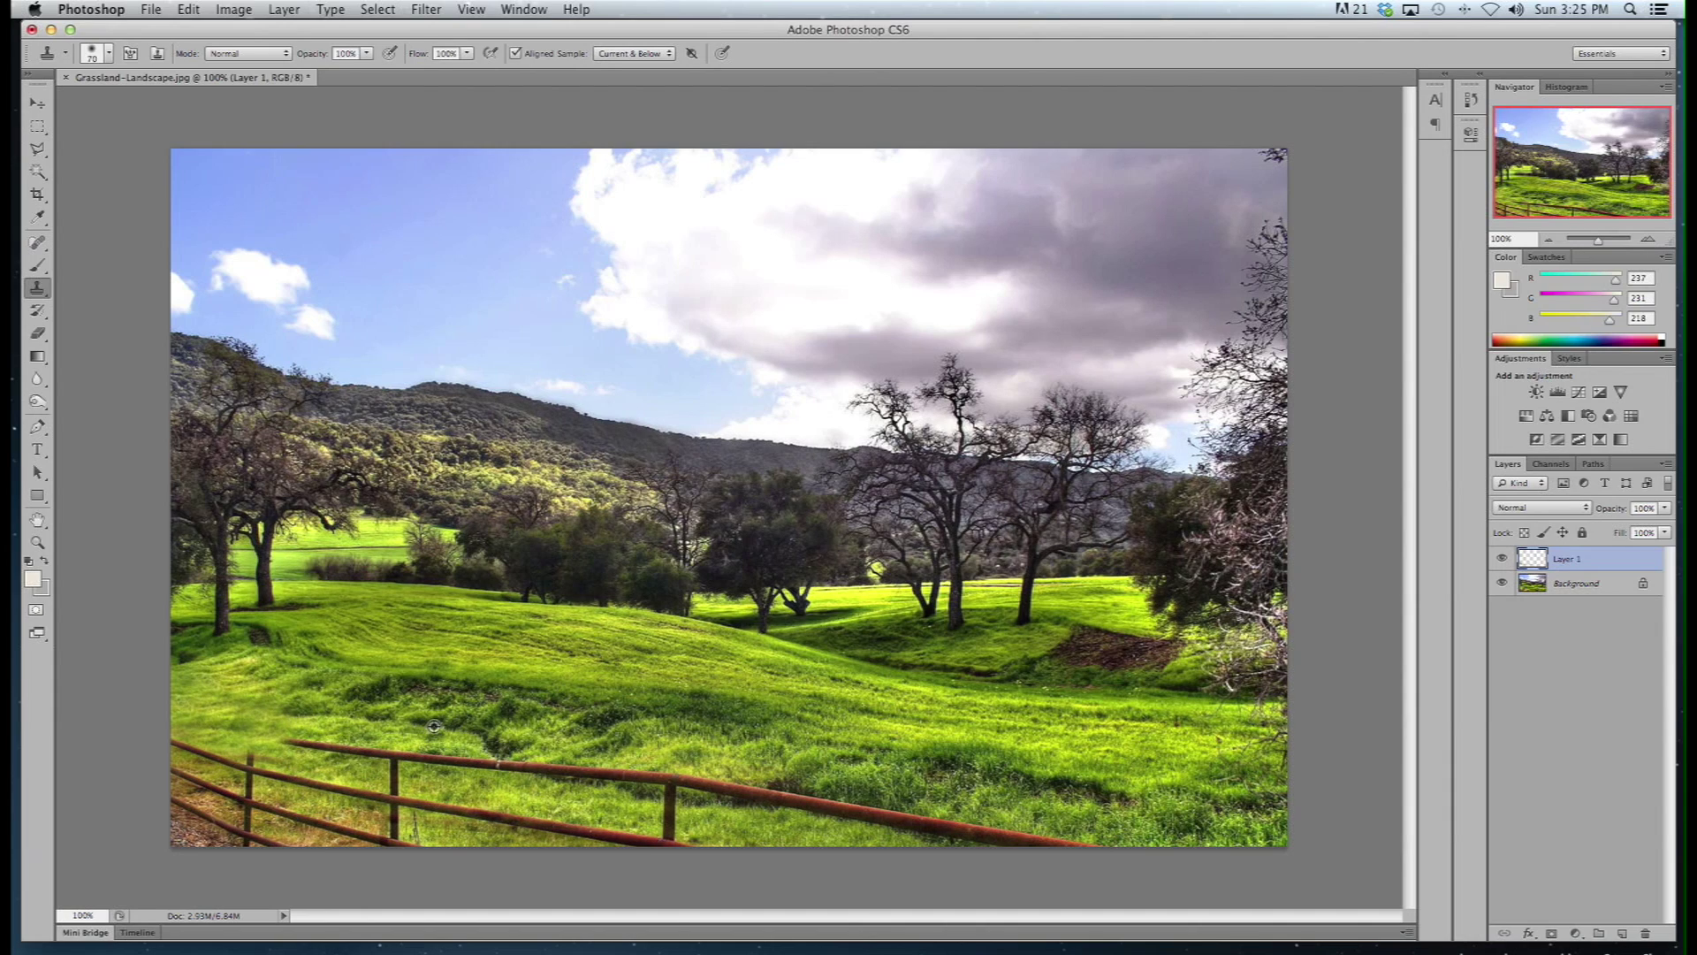
- Clone the grass above the fence over the right half of the upper rail and the top of the rightmost post
{"action": "left_click", "coordinate": [668, 754], "text": "alt"}
{"action": "left_click_drag", "start_coordinate": [664, 774], "coordinate": [799, 790]}
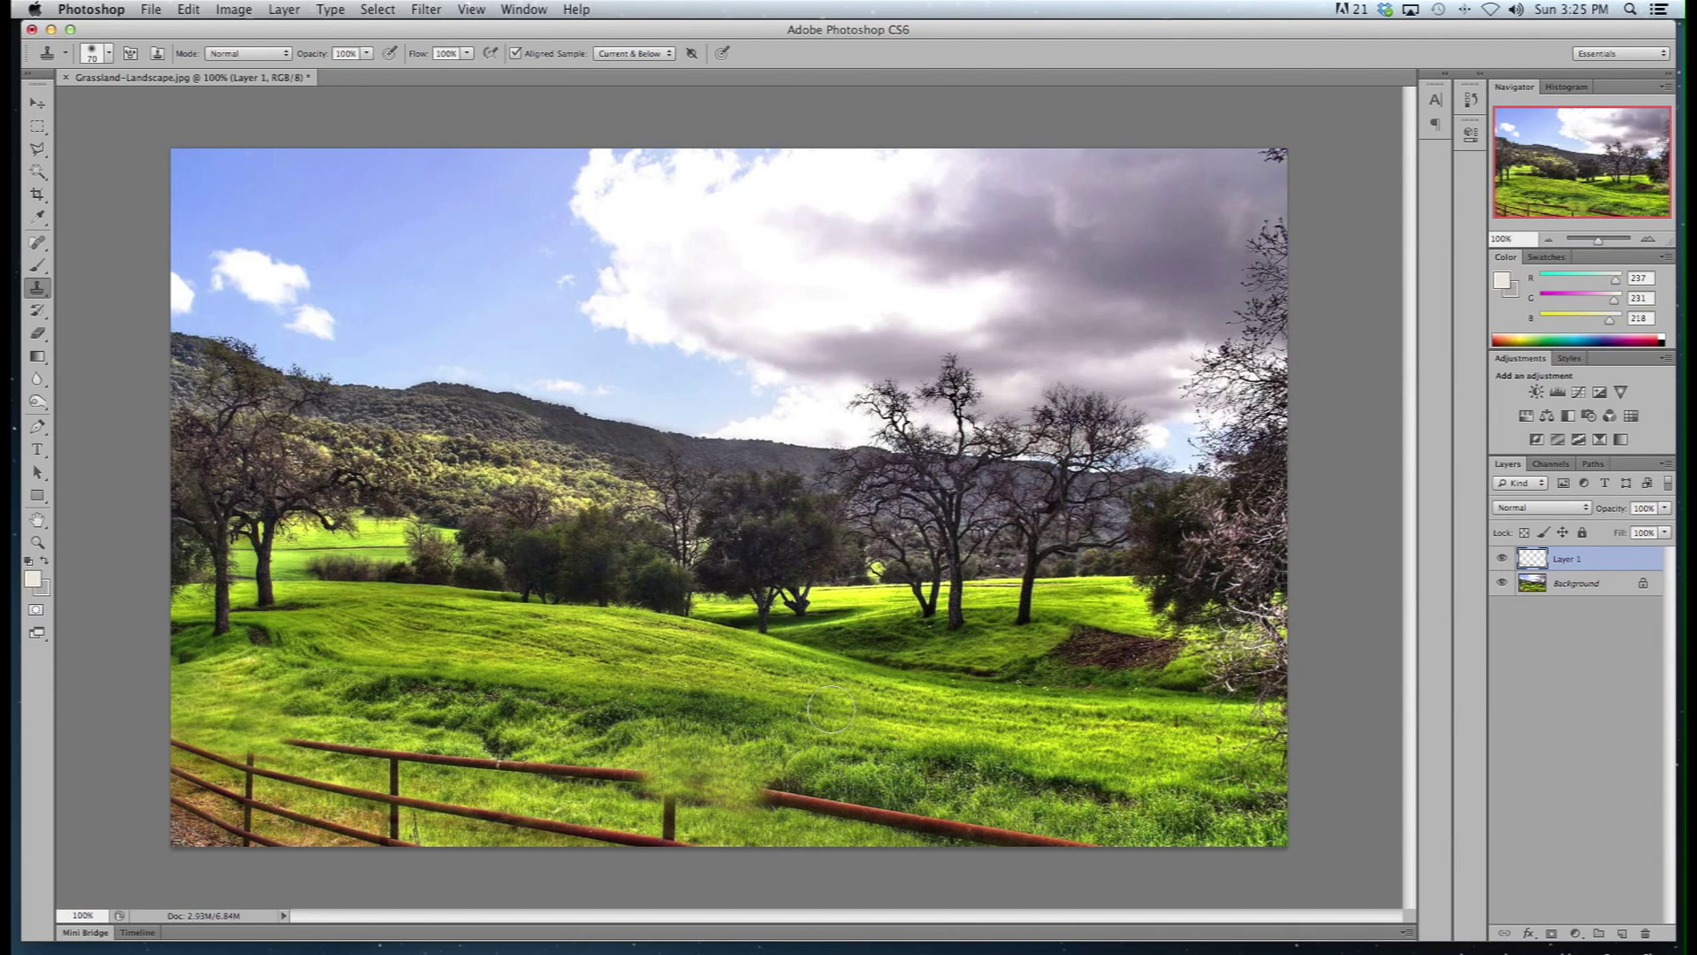
{"action": "mouse_move", "coordinate": [793, 791]}
{"action": "left_mouse_down"}
{"action": "mouse_move", "coordinate": [1100, 841]}
{"action": "mouse_move", "coordinate": [1199, 888]}
{"action": "mouse_move", "coordinate": [1052, 814]}
{"action": "mouse_move", "coordinate": [1128, 810]}
{"action": "mouse_move", "coordinate": [955, 783]}
{"action": "mouse_move", "coordinate": [1005, 829]}
{"action": "mouse_move", "coordinate": [1061, 831]}
{"action": "left_mouse_up"}
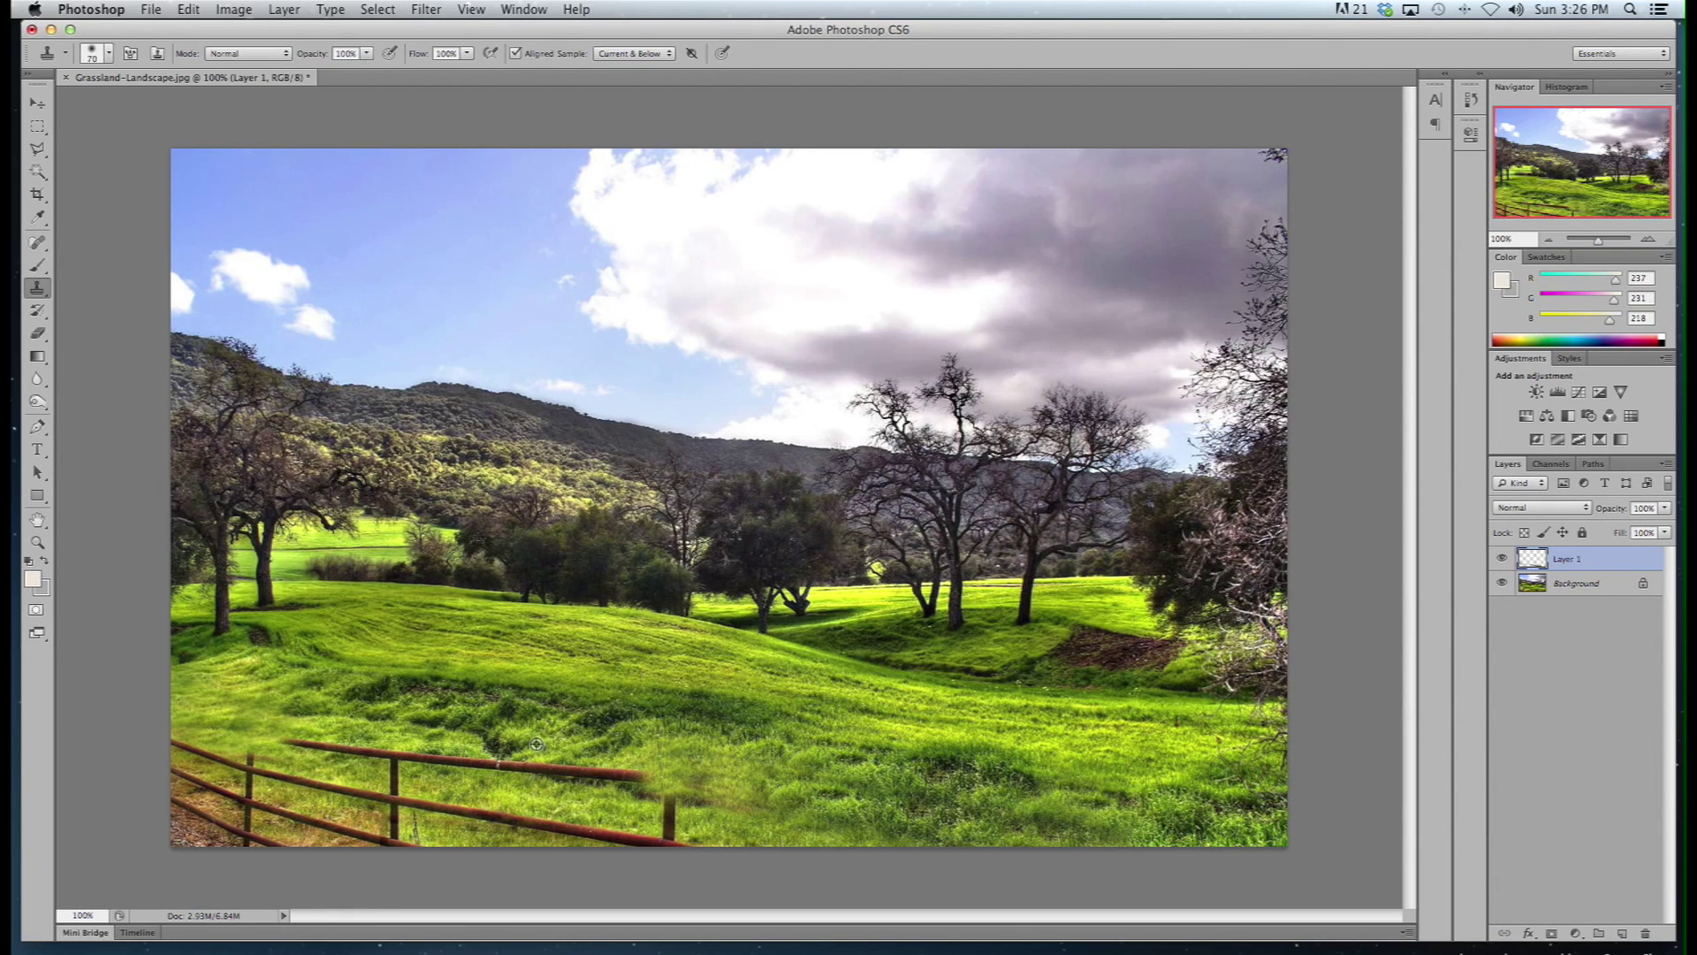
{"action": "mouse_move", "coordinate": [564, 771]}
{"action": "left_mouse_down"}
{"action": "mouse_move", "coordinate": [647, 775]}
{"action": "mouse_move", "coordinate": [564, 771]}
{"action": "mouse_move", "coordinate": [675, 786]}
{"action": "mouse_move", "coordinate": [648, 797]}
{"action": "mouse_move", "coordinate": [688, 816]}
{"action": "mouse_move", "coordinate": [752, 814]}
{"action": "left_mouse_up"}
{"action": "left_click", "coordinate": [668, 764], "text": "alt"}
{"action": "left_click", "coordinate": [670, 795]}
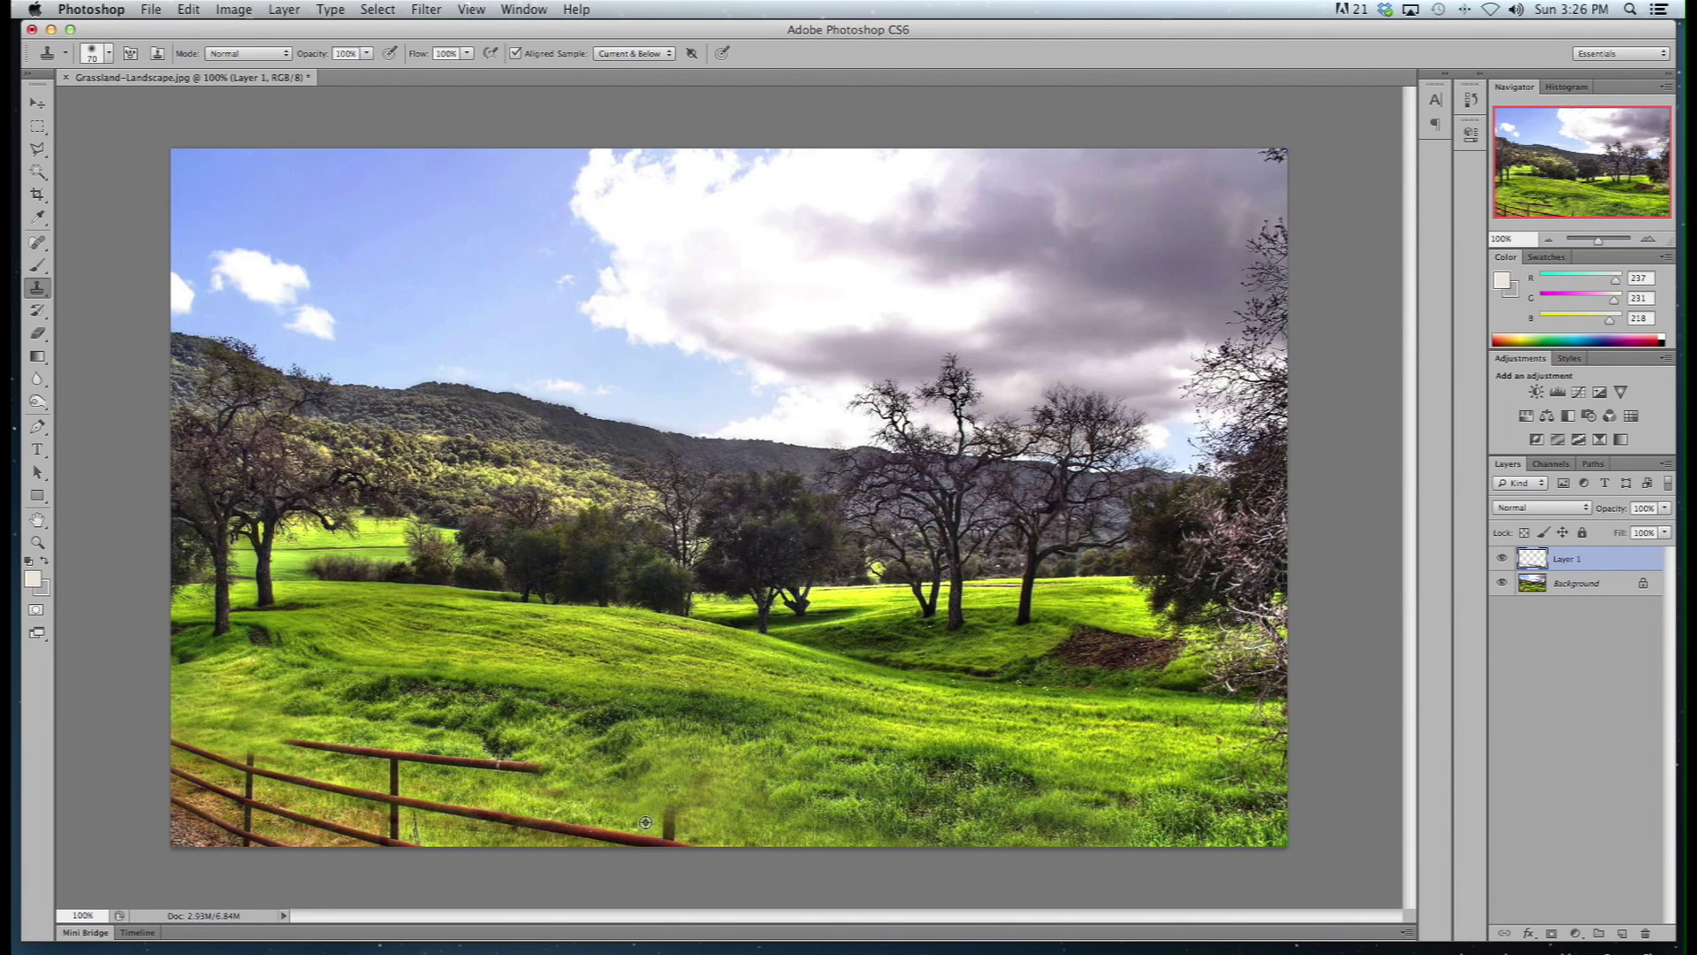
- Clone grass over the second rail's left end and more of the upper rail beside the second post
{"action": "mouse_move", "coordinate": [174, 736]}
{"action": "left_mouse_down"}
{"action": "mouse_move", "coordinate": [248, 769]}
{"action": "mouse_move", "coordinate": [239, 780]}
{"action": "left_mouse_up"}
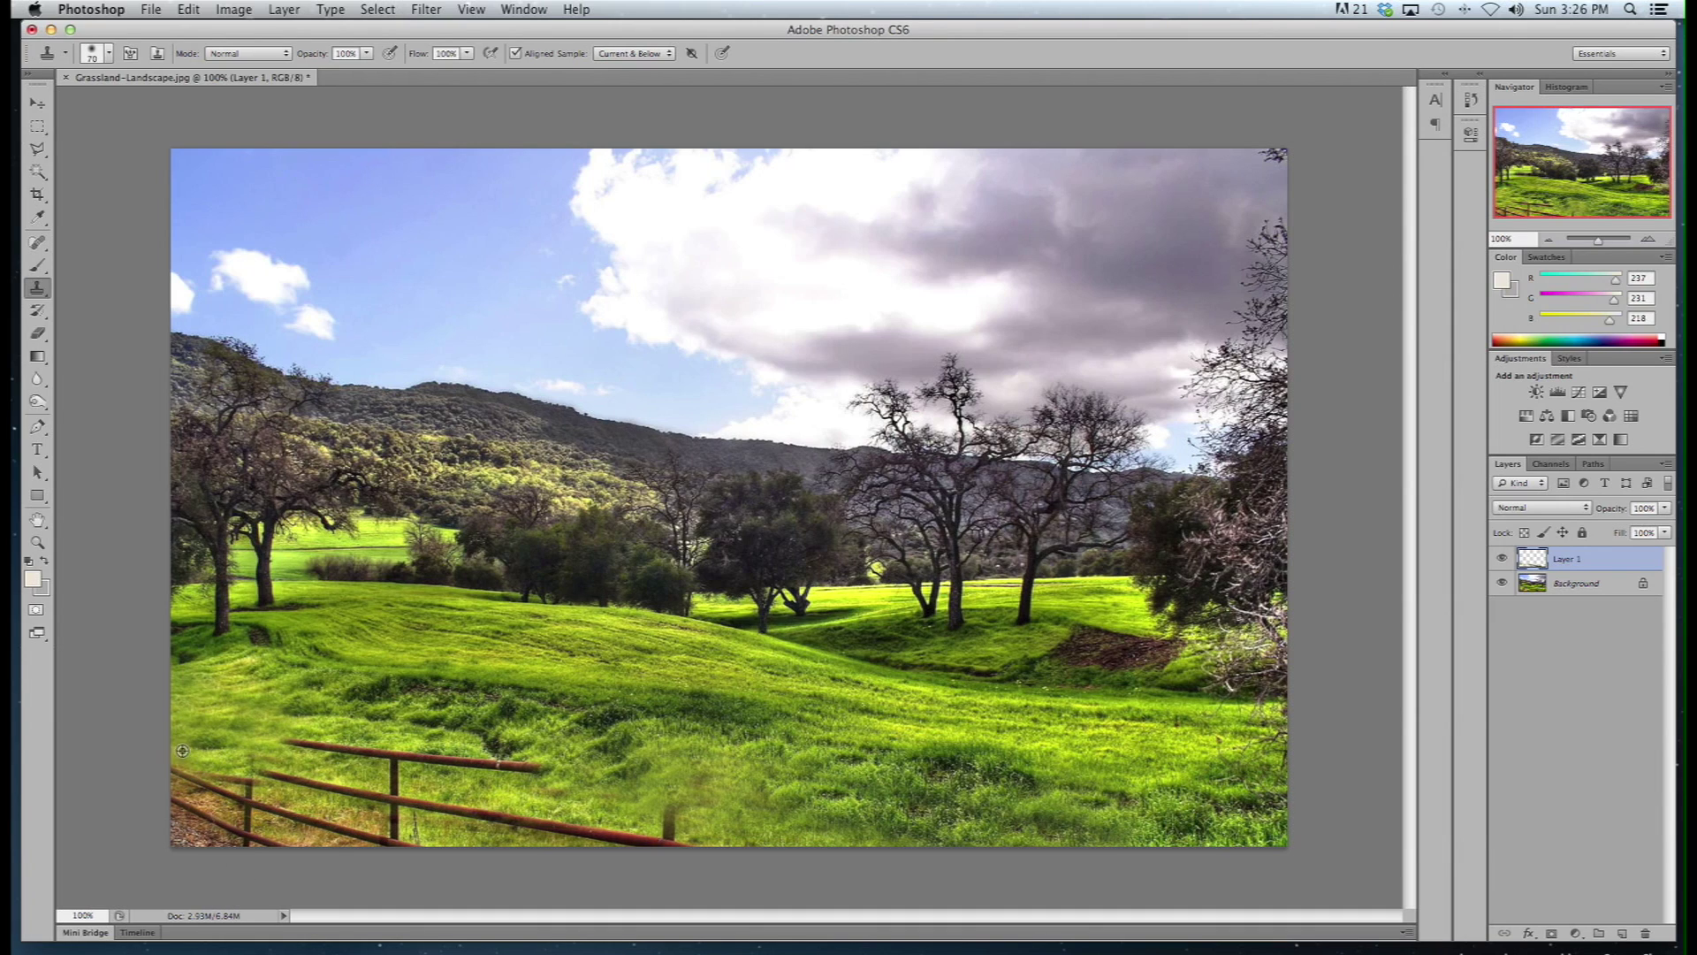
{"action": "left_click", "coordinate": [259, 719], "text": "alt"}
{"action": "left_click", "coordinate": [301, 742]}
{"action": "left_click", "coordinate": [348, 749]}
{"action": "left_click_drag", "start_coordinate": [347, 747], "coordinate": [330, 745]}
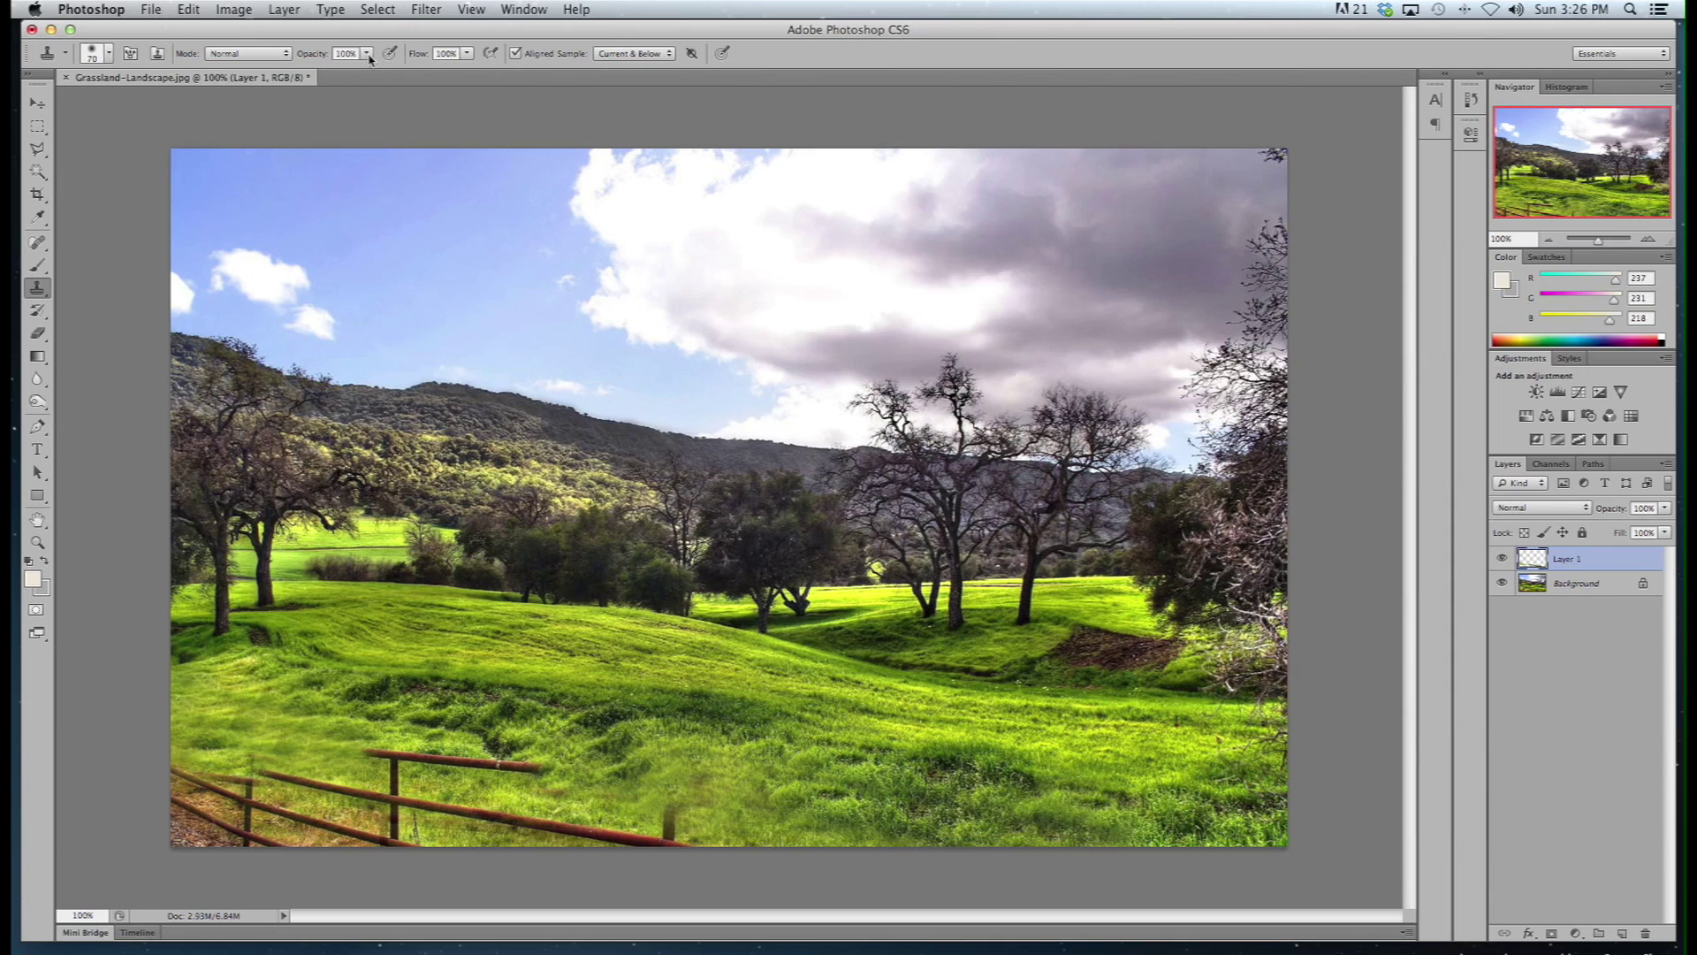
- Try cloning grass over the remaining piece of the upper rail with the brush hardness at 100%
{"action": "left_click", "coordinate": [110, 54]}
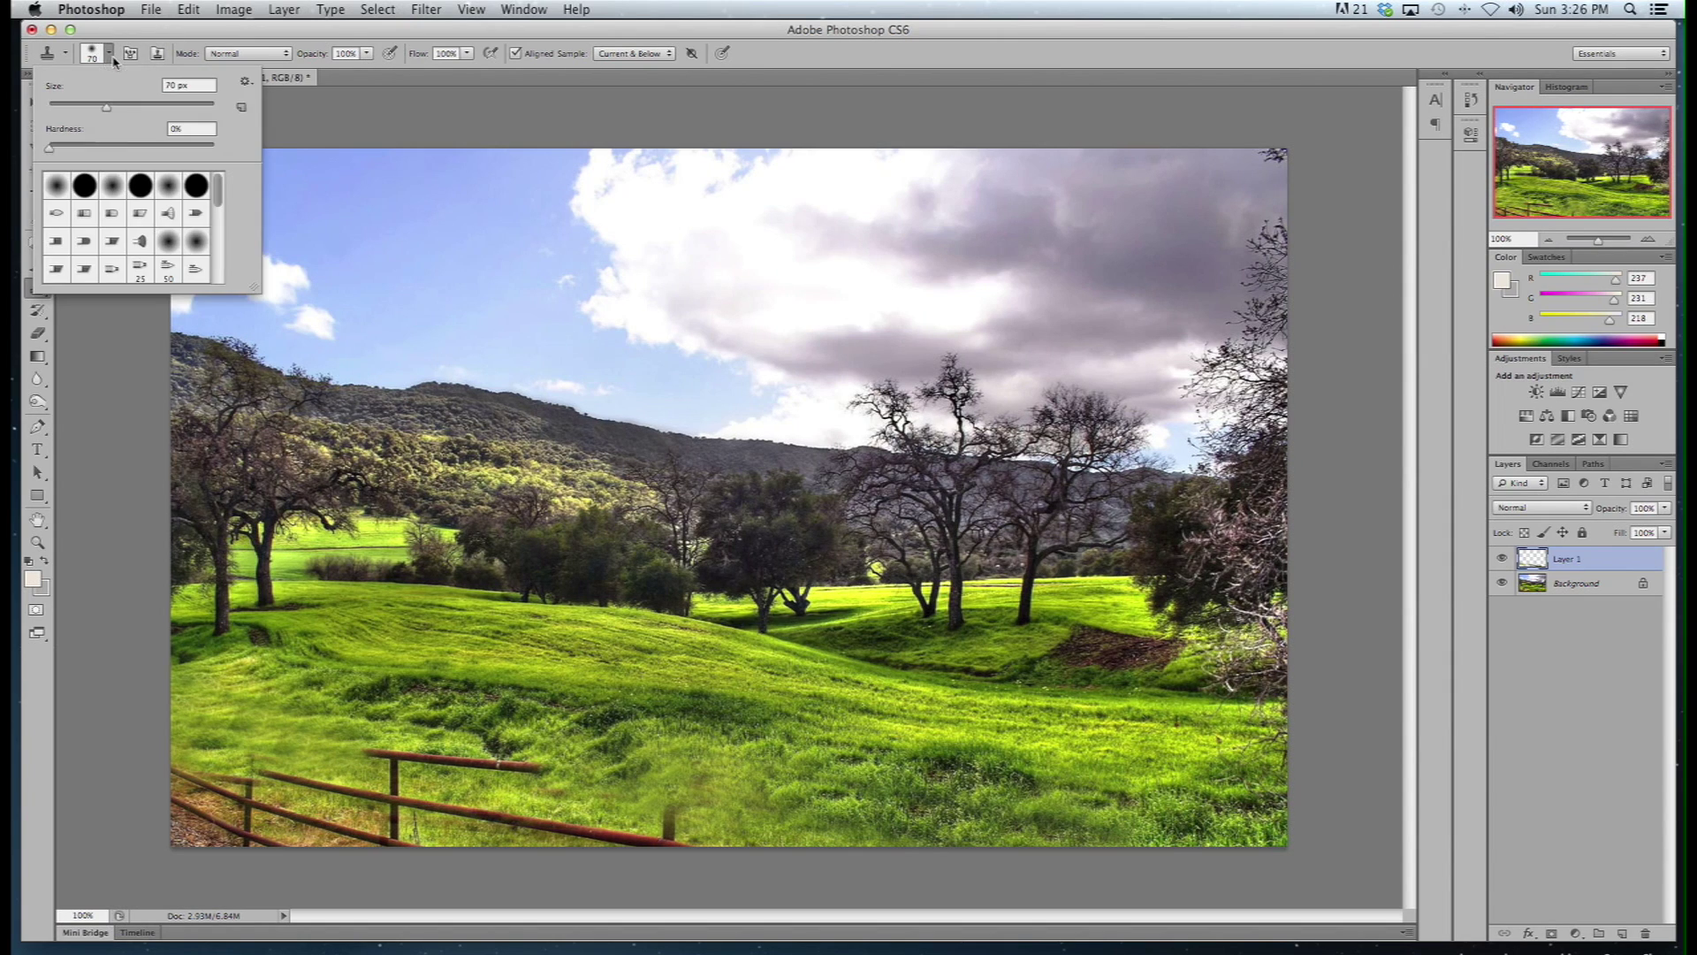
{"action": "left_click_drag", "start_coordinate": [119, 147], "coordinate": [217, 147]}
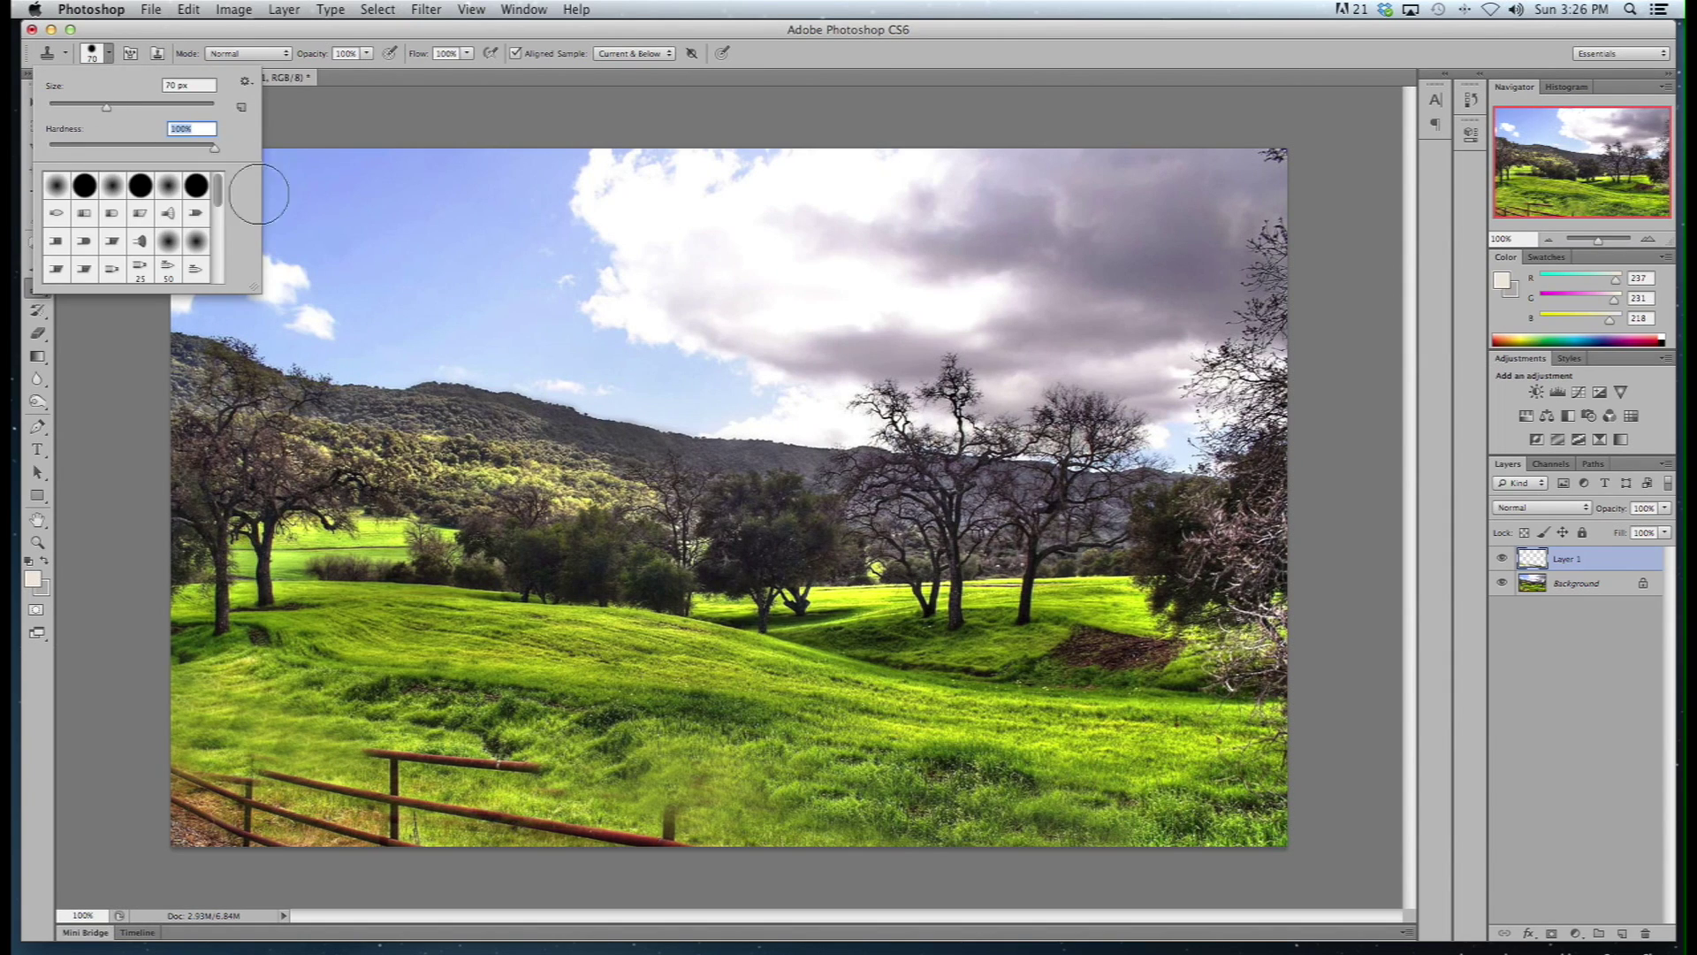
{"action": "left_click", "coordinate": [426, 122]}
{"action": "left_click", "coordinate": [580, 674], "text": "alt"}
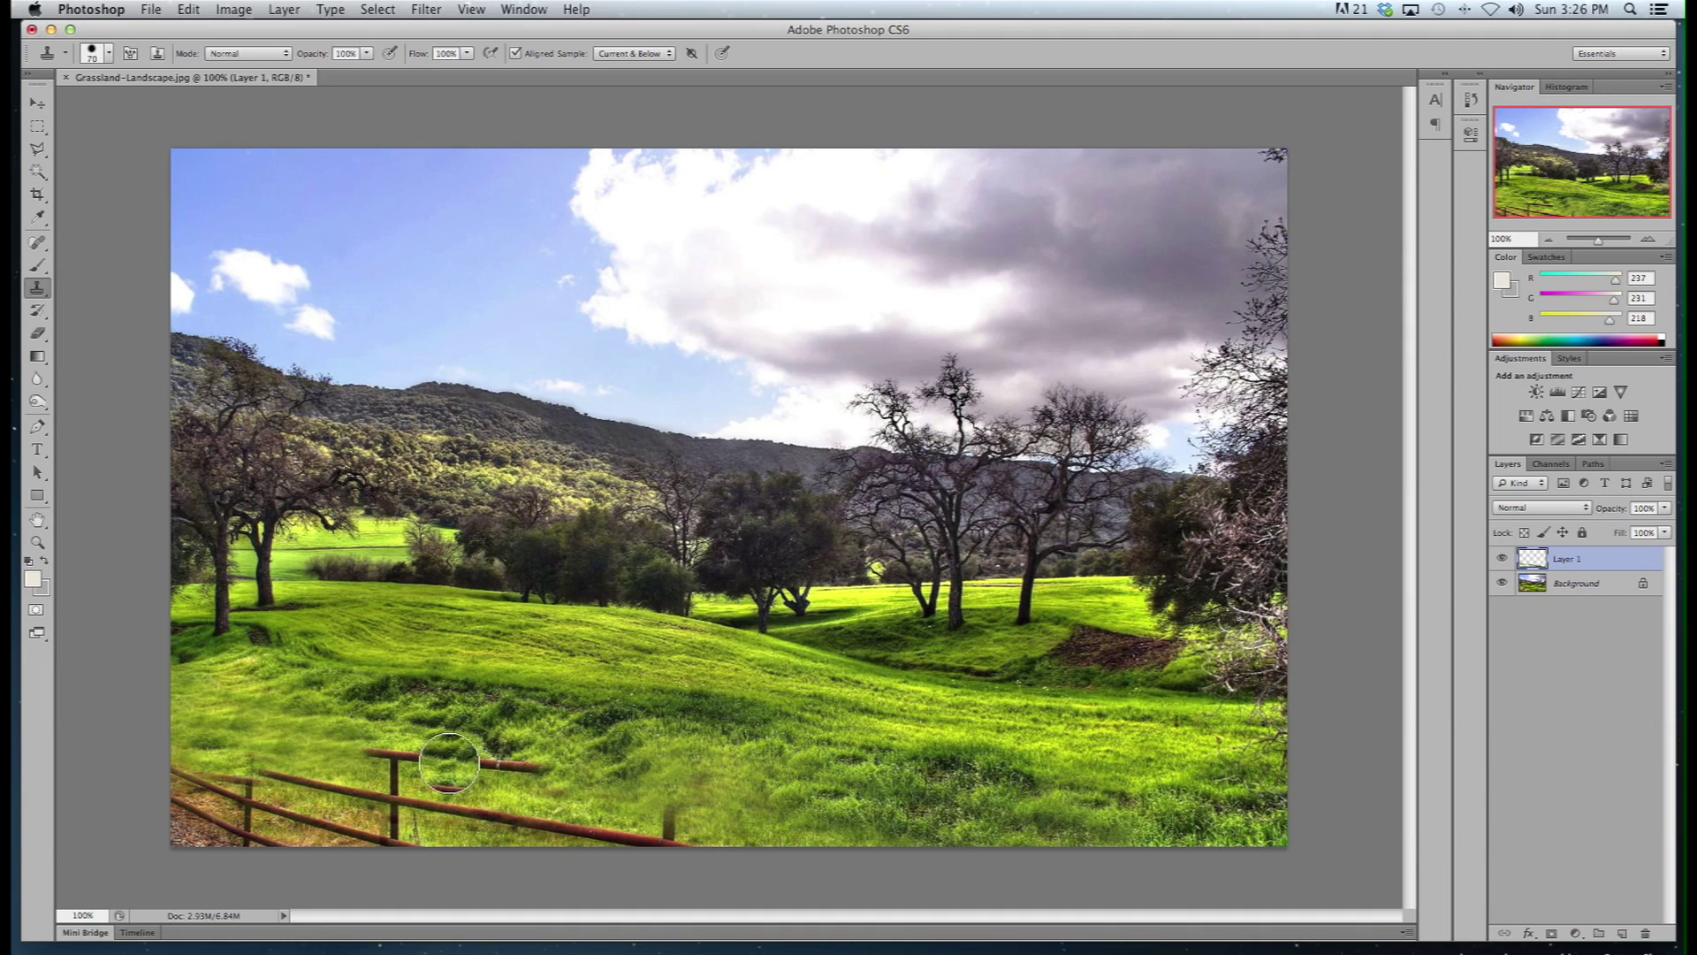
{"action": "left_click", "coordinate": [449, 762]}
{"action": "left_click", "coordinate": [489, 760]}
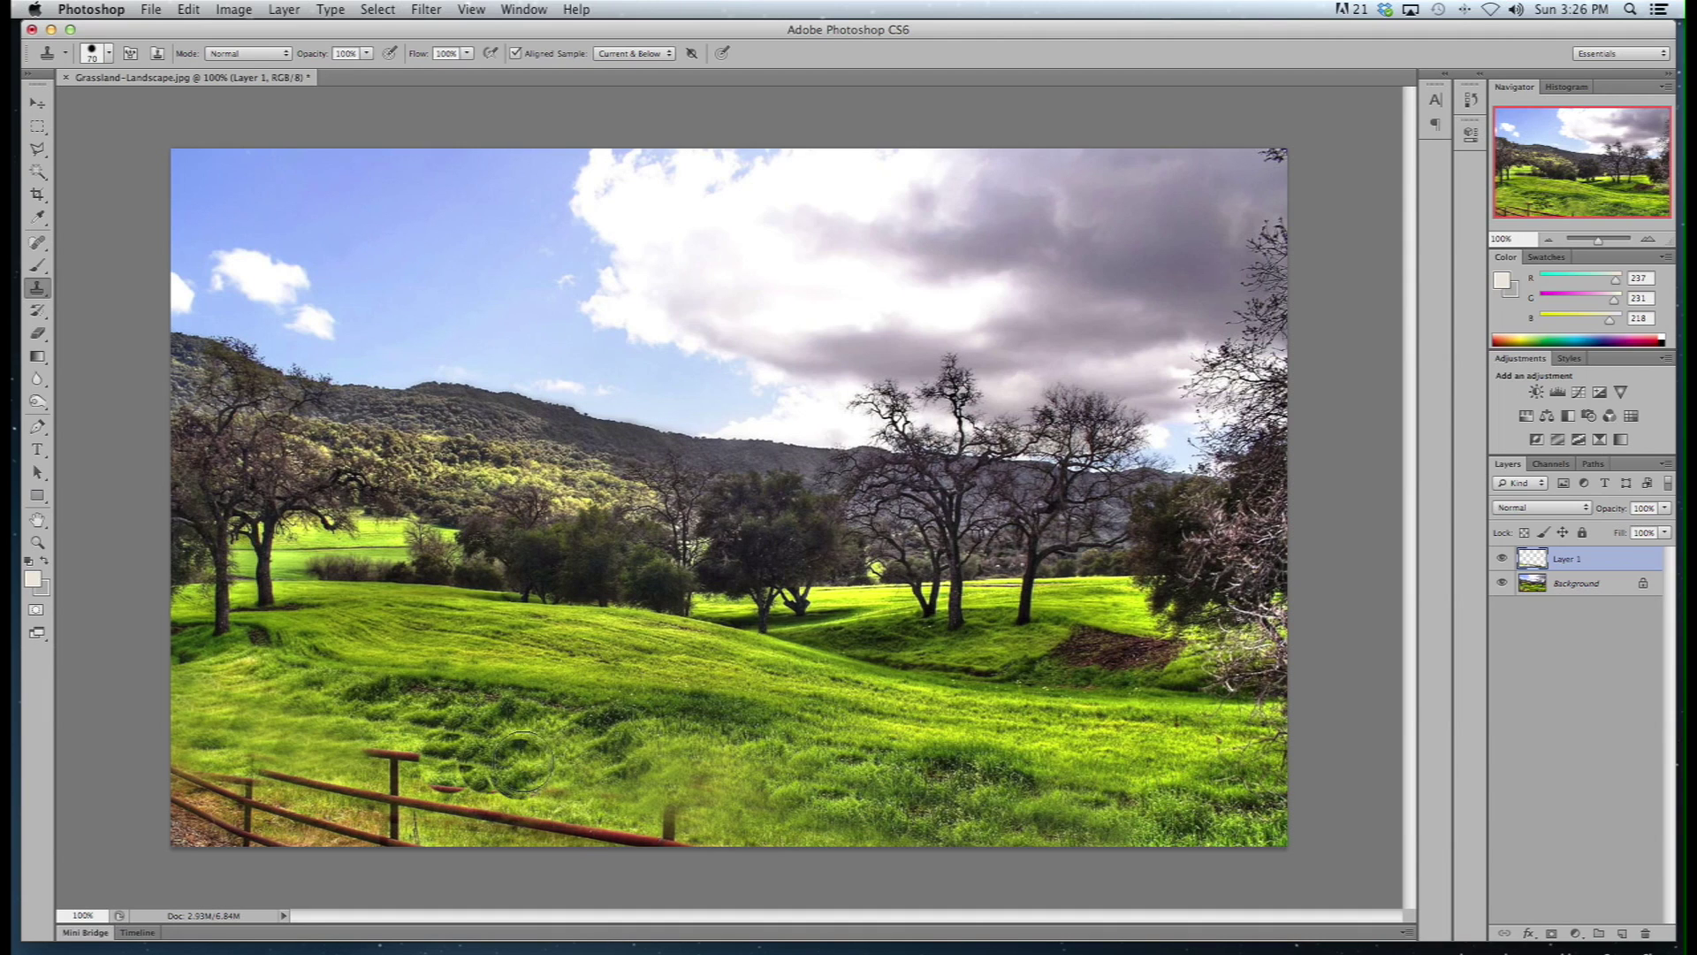
{"action": "left_click", "coordinate": [522, 758]}
{"action": "left_click", "coordinate": [363, 721], "text": "alt"}
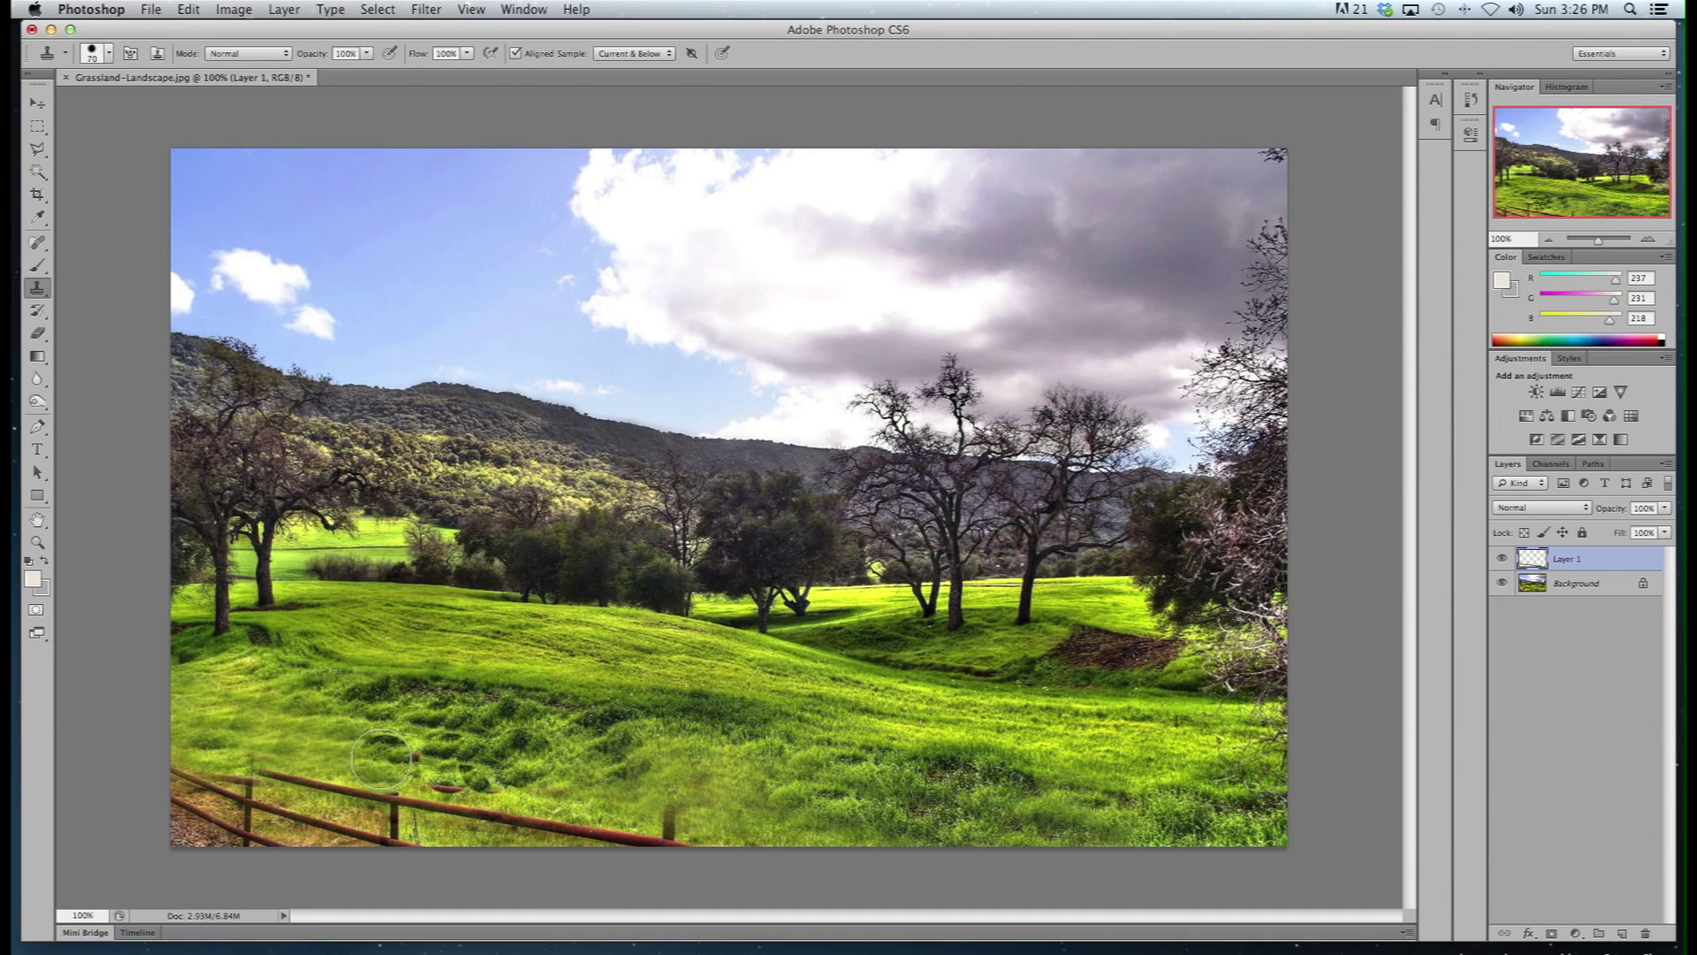
{"action": "left_click", "coordinate": [382, 760]}
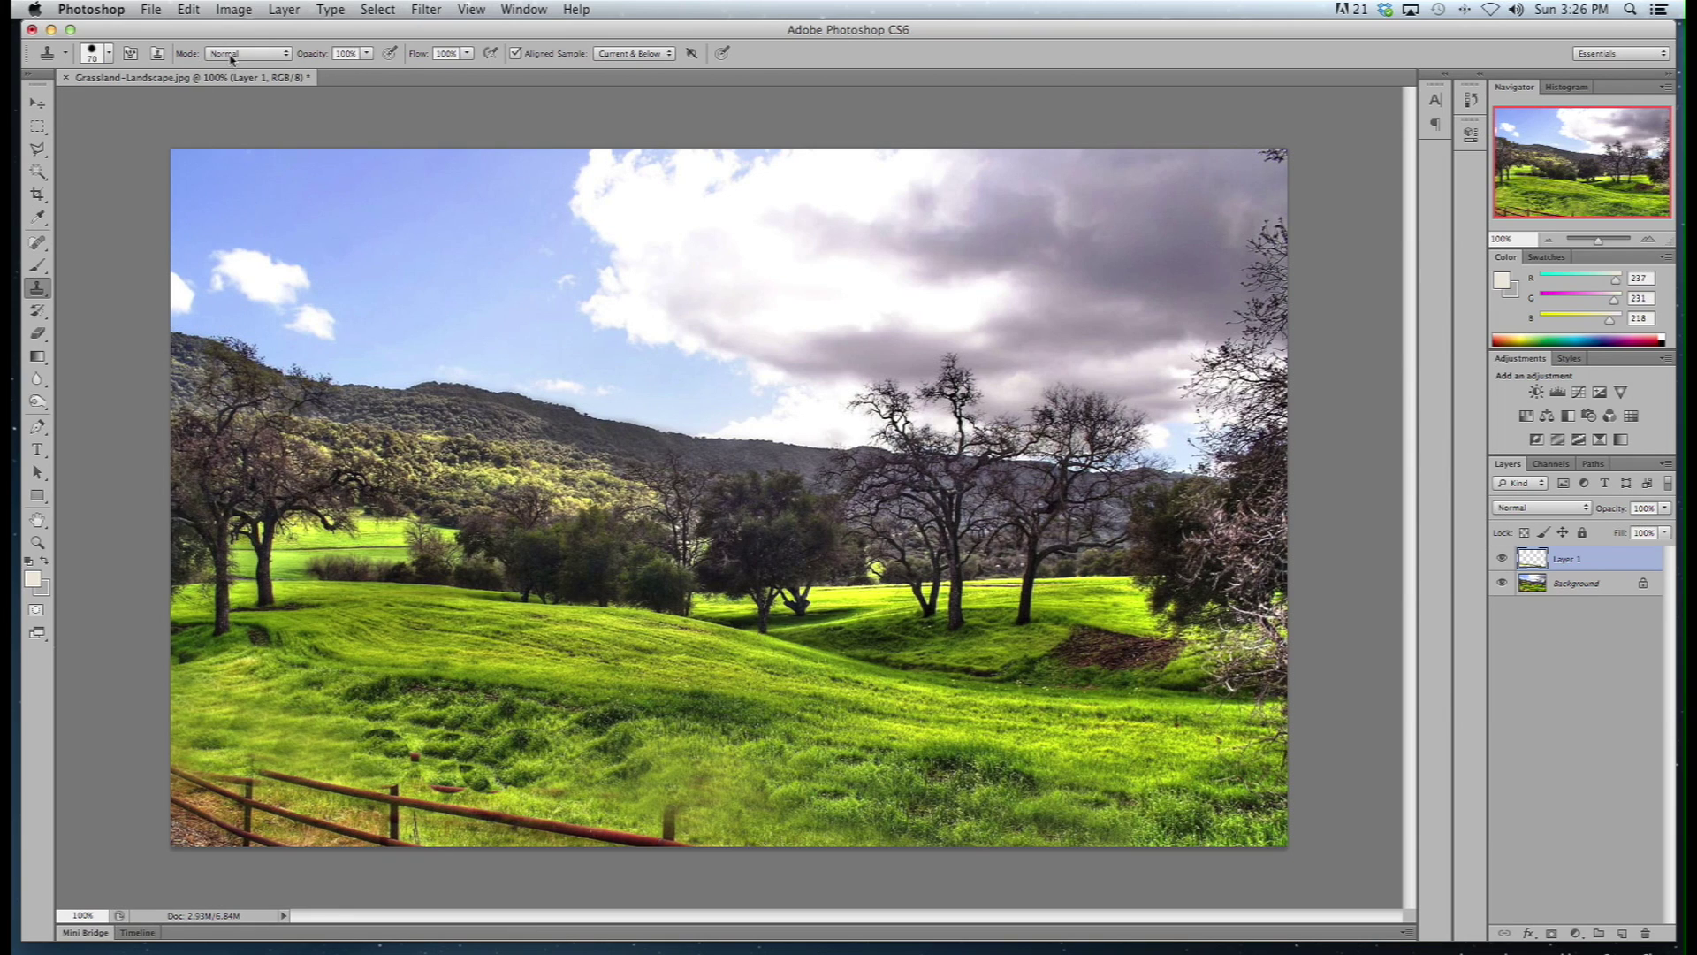
- Step back through the history to remove all the hard-edged clone dabs
{"action": "left_click", "coordinate": [188, 8]}
{"action": "left_click", "coordinate": [212, 30]}
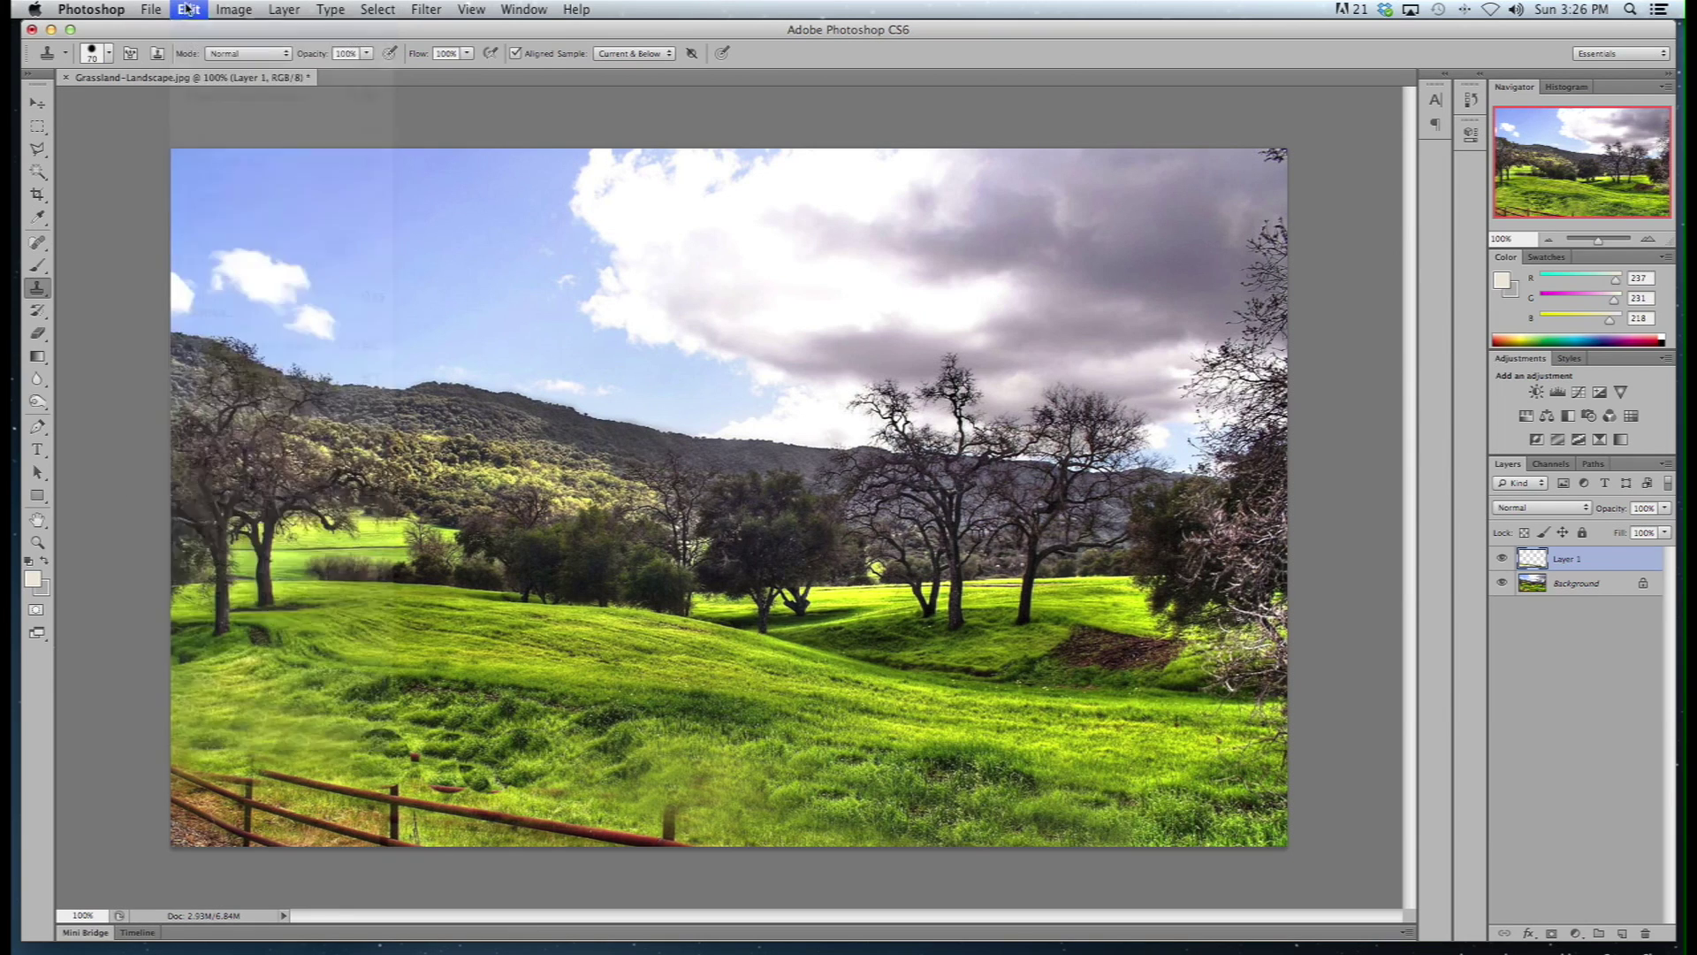
{"action": "left_click", "coordinate": [188, 9]}
{"action": "left_click", "coordinate": [191, 65]}
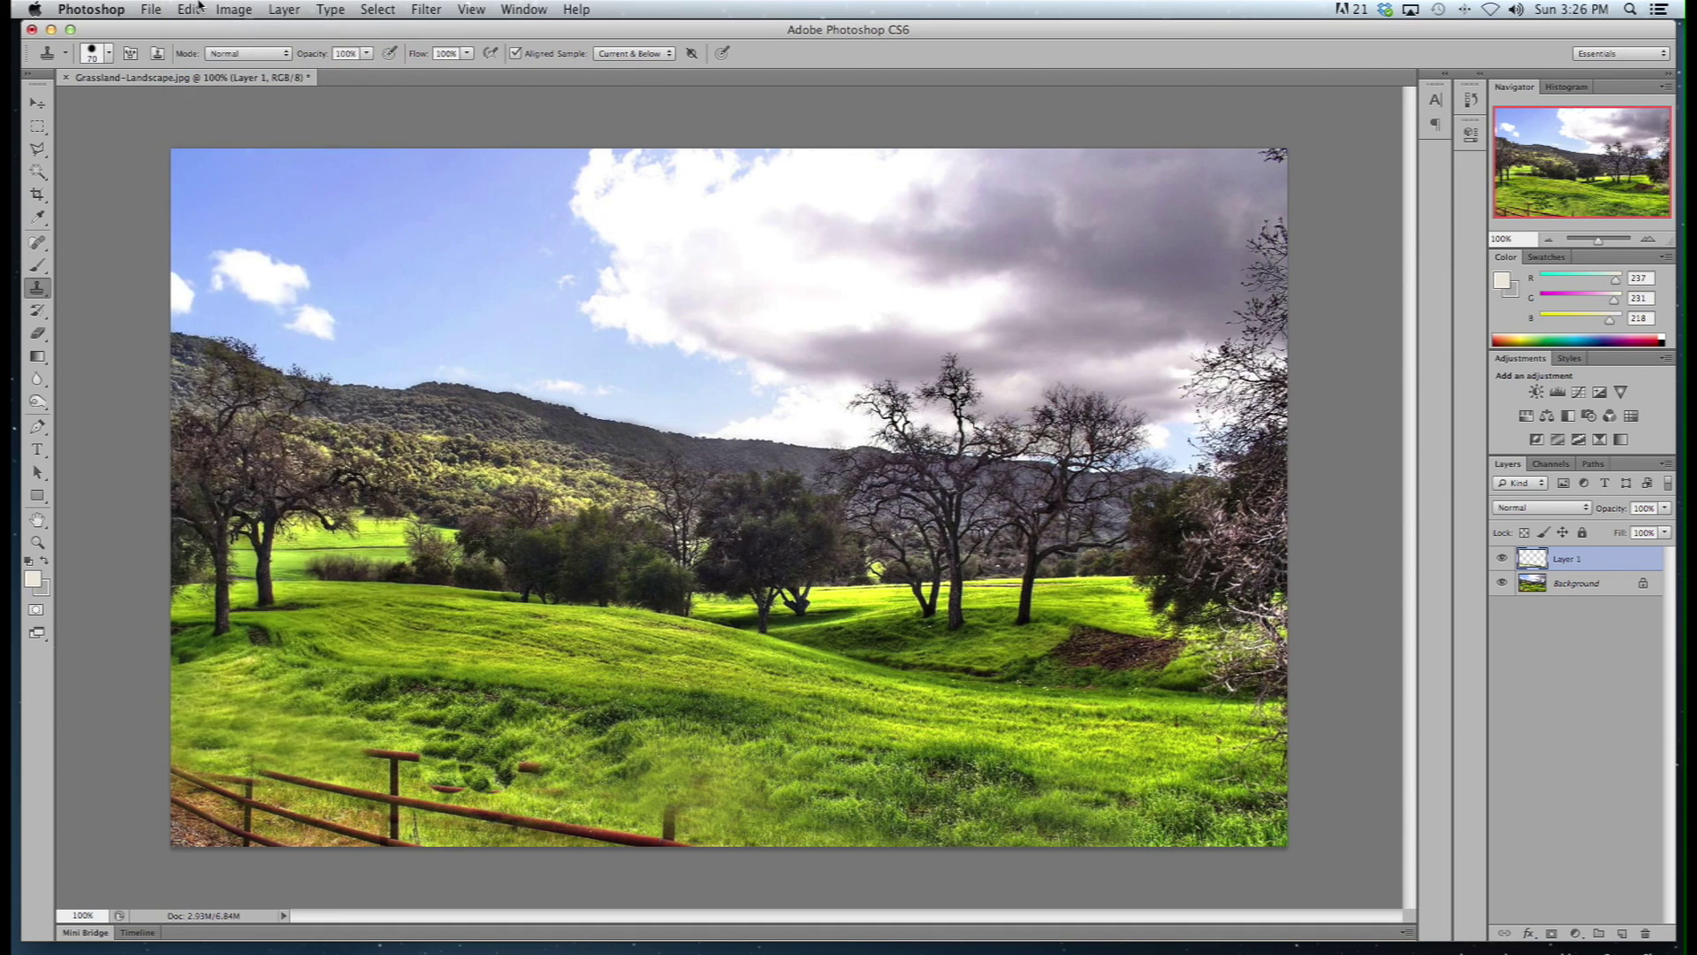
{"action": "left_click", "coordinate": [202, 9]}
{"action": "left_click", "coordinate": [202, 63]}
{"action": "left_click", "coordinate": [189, 9]}
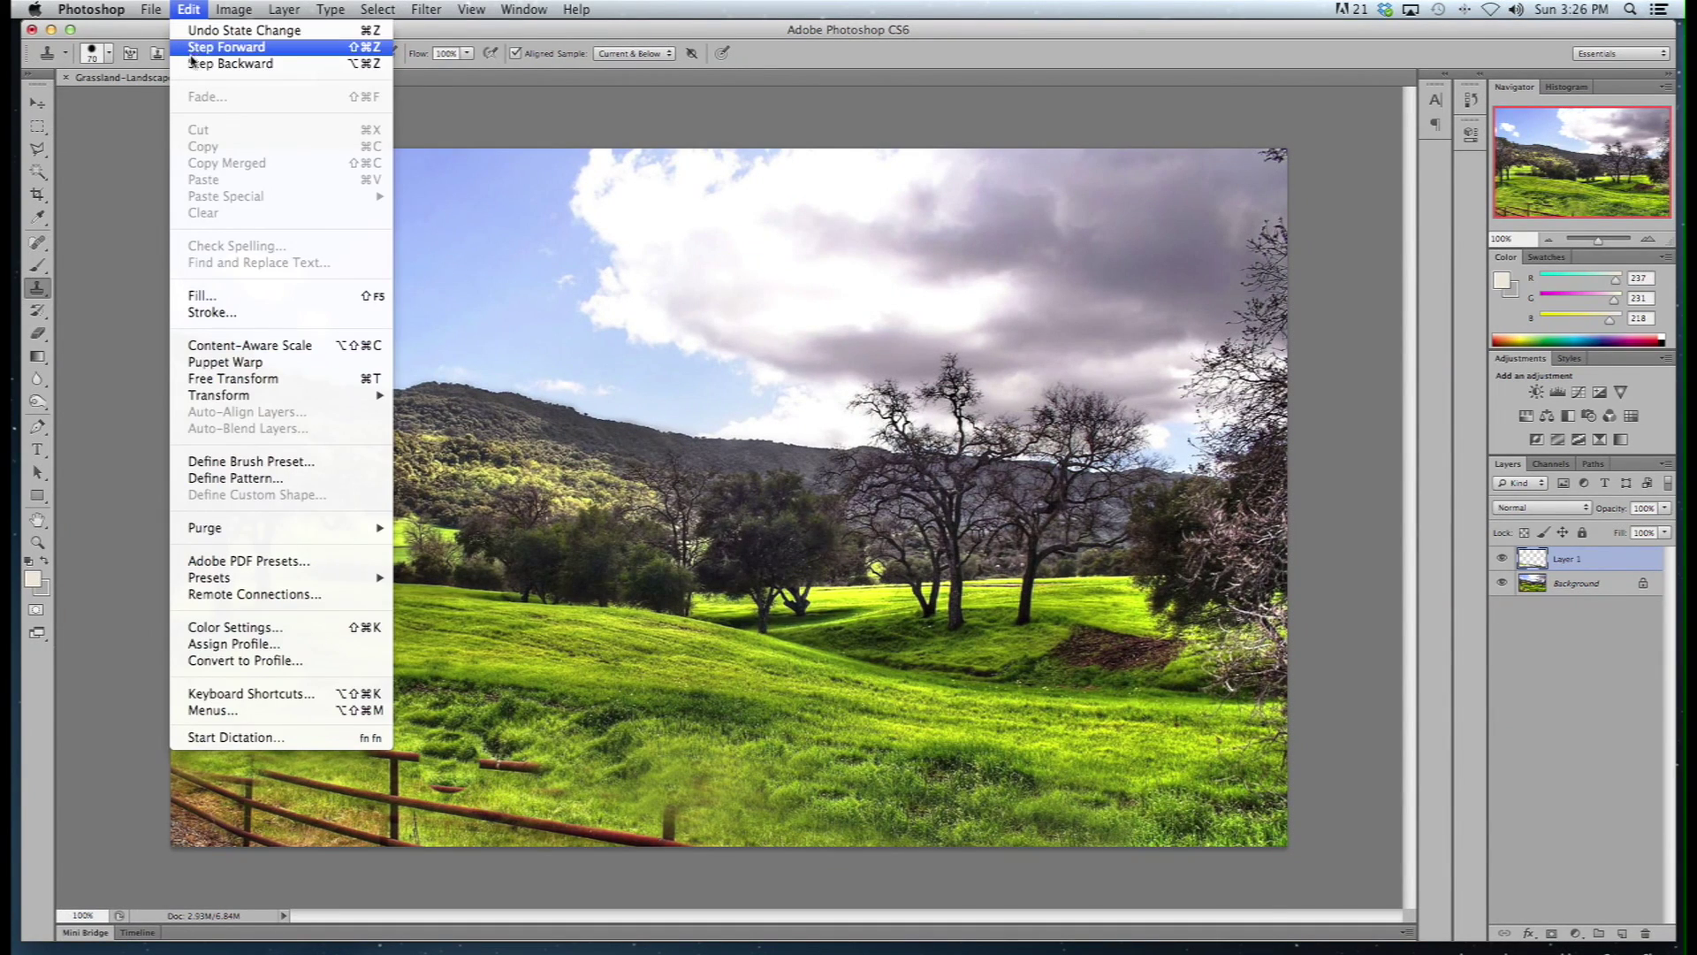
{"action": "left_click", "coordinate": [191, 63]}
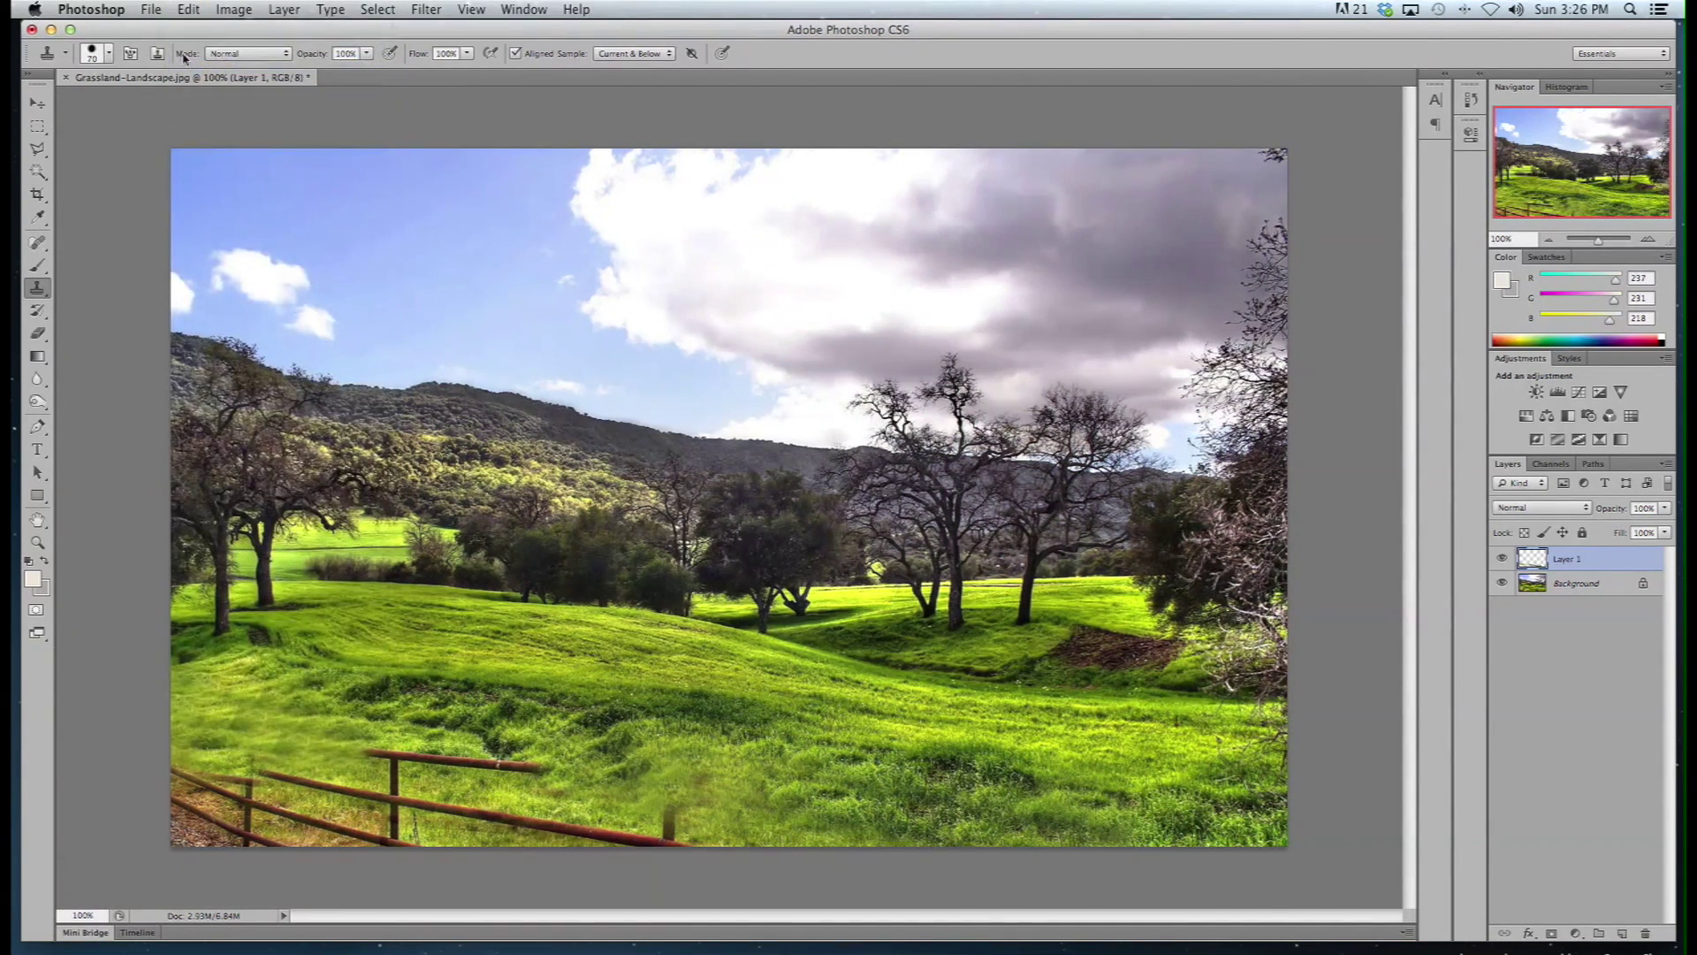
- Set the Clone Stamp hardness to 3% and clone grass over the remaining upper rail, the rightmost post and the lower rail's right end
{"action": "left_click", "coordinate": [112, 56]}
{"action": "left_click_drag", "start_coordinate": [119, 148], "coordinate": [59, 146]}
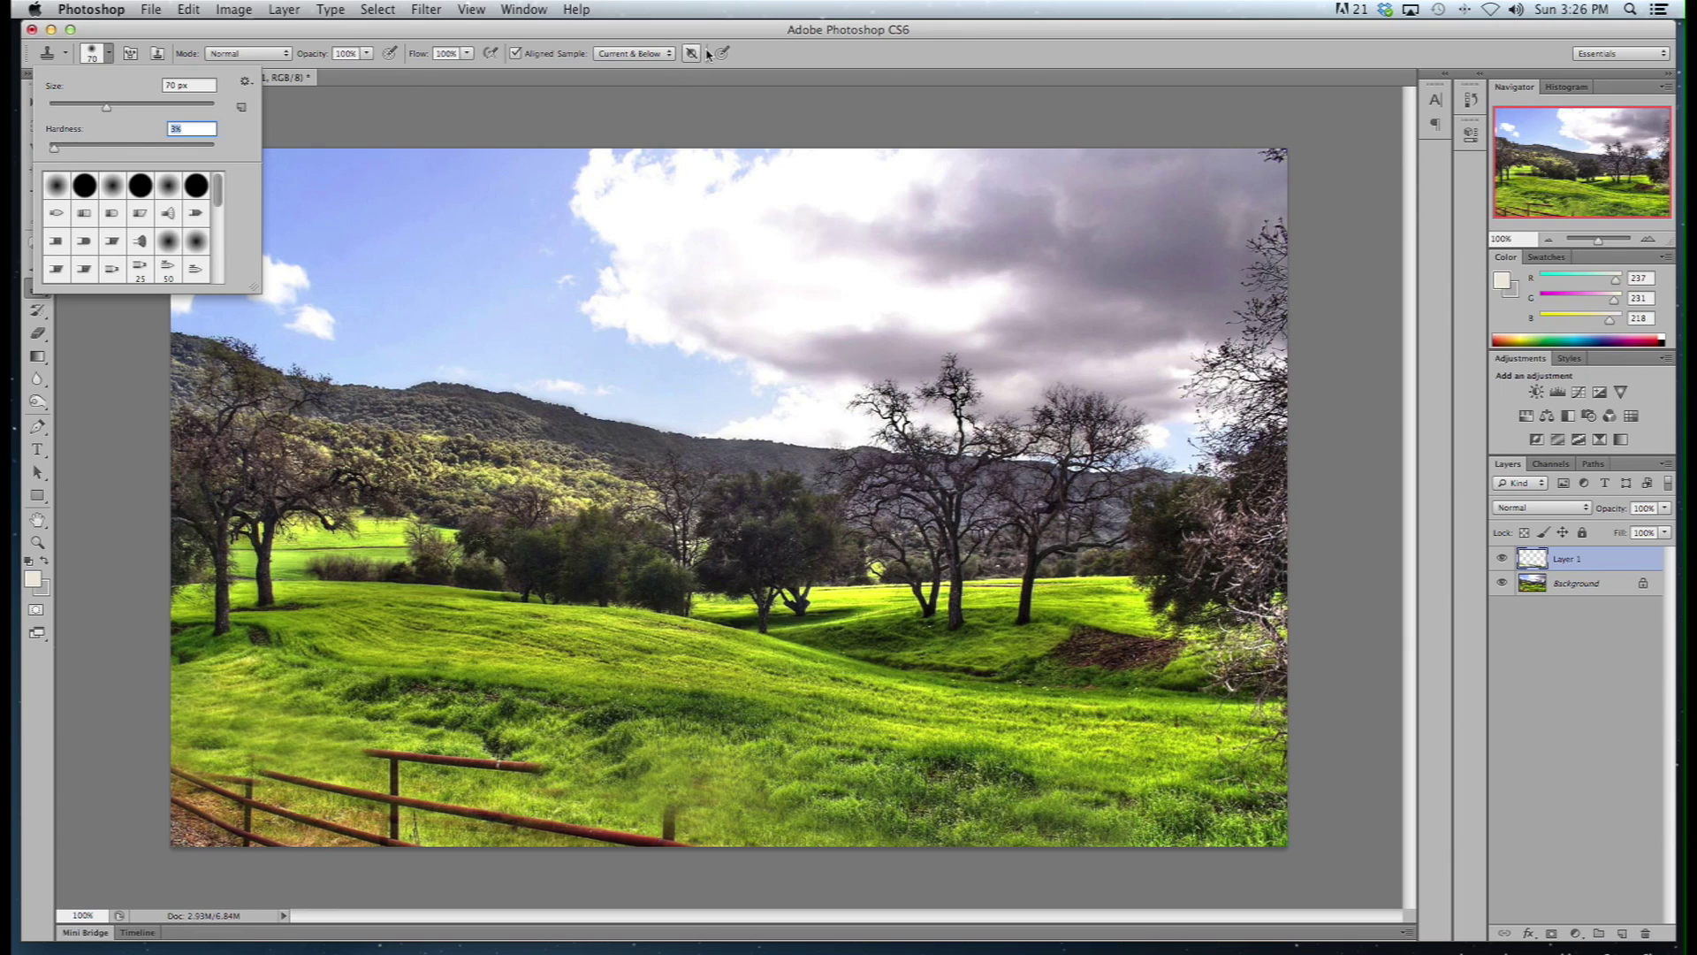
{"action": "key", "text": "Return"}
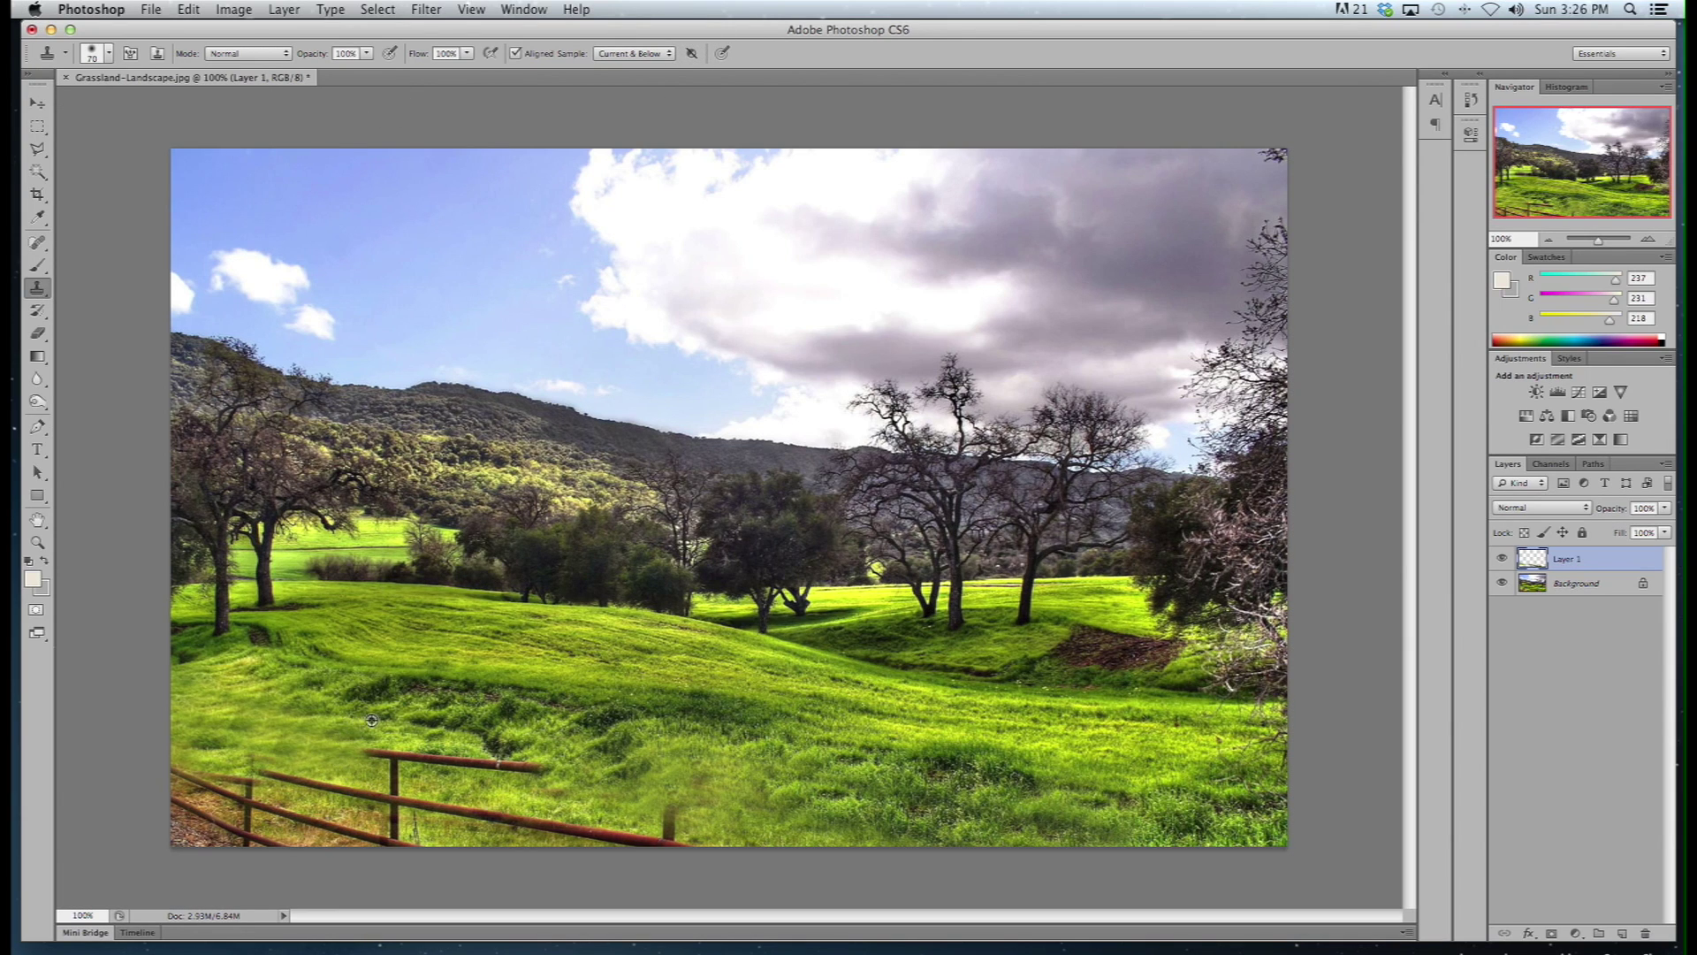
{"action": "left_click_drag", "start_coordinate": [394, 765], "coordinate": [590, 777]}
{"action": "left_click", "coordinate": [575, 773], "text": "alt"}
{"action": "mouse_move", "coordinate": [465, 783]}
{"action": "left_mouse_down"}
{"action": "mouse_move", "coordinate": [501, 760]}
{"action": "mouse_move", "coordinate": [566, 778]}
{"action": "left_mouse_up"}
{"action": "left_click", "coordinate": [635, 806]}
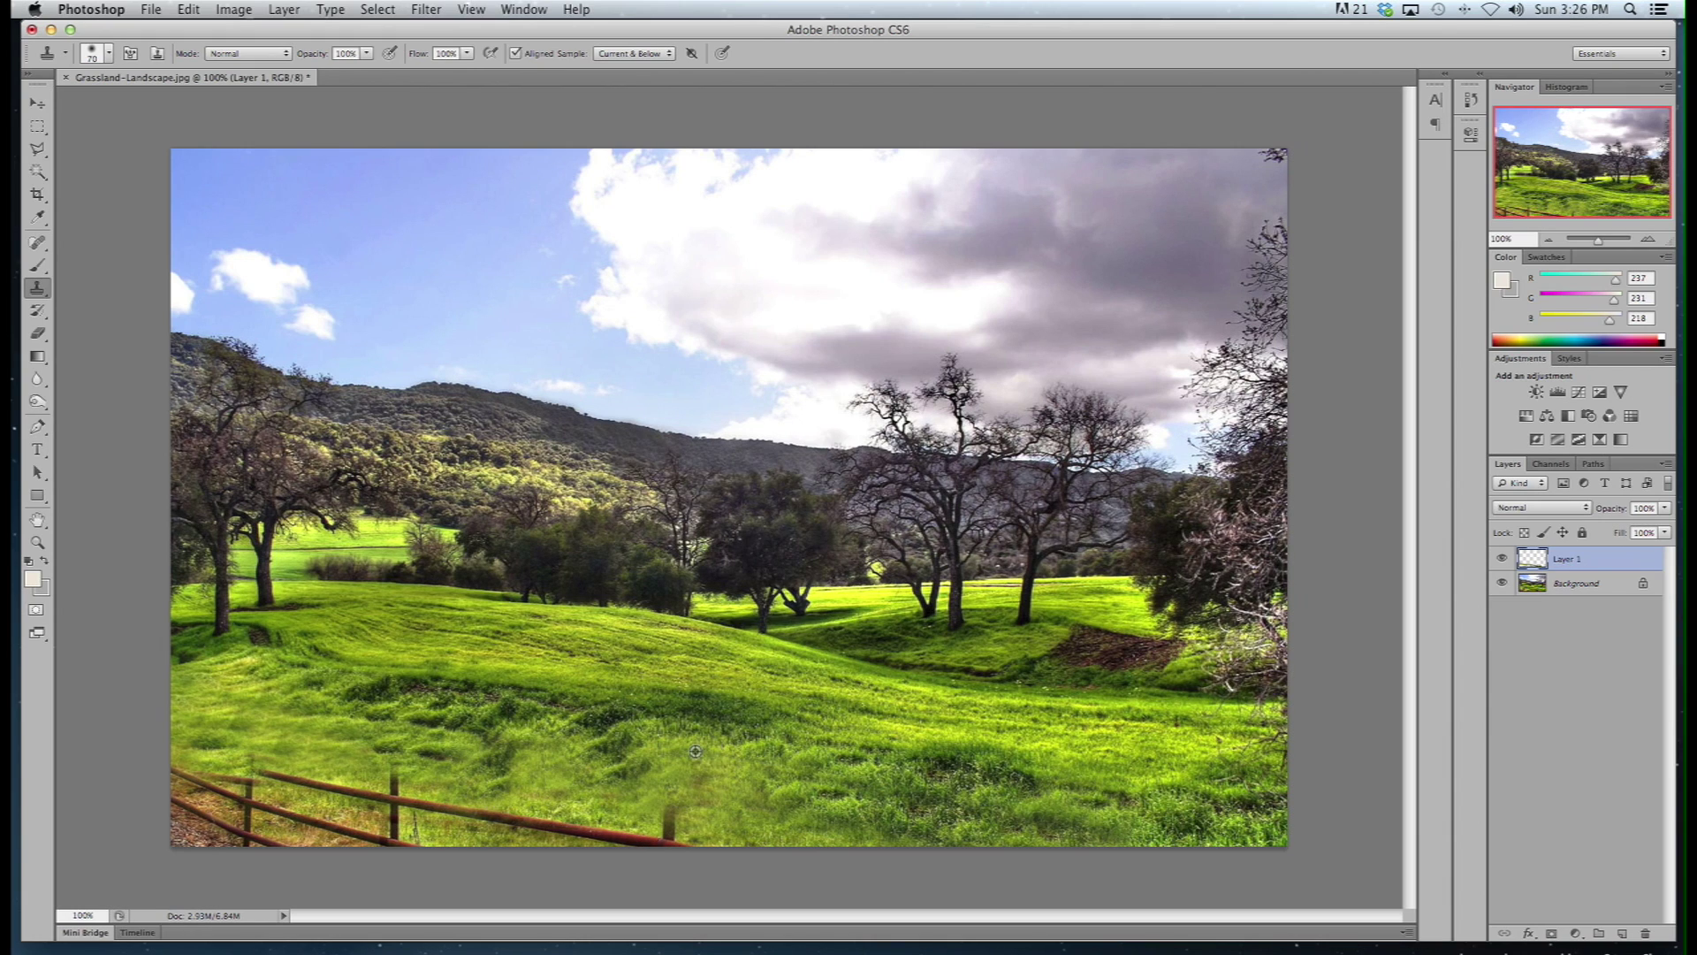
{"action": "left_click_drag", "start_coordinate": [681, 821], "coordinate": [690, 841]}
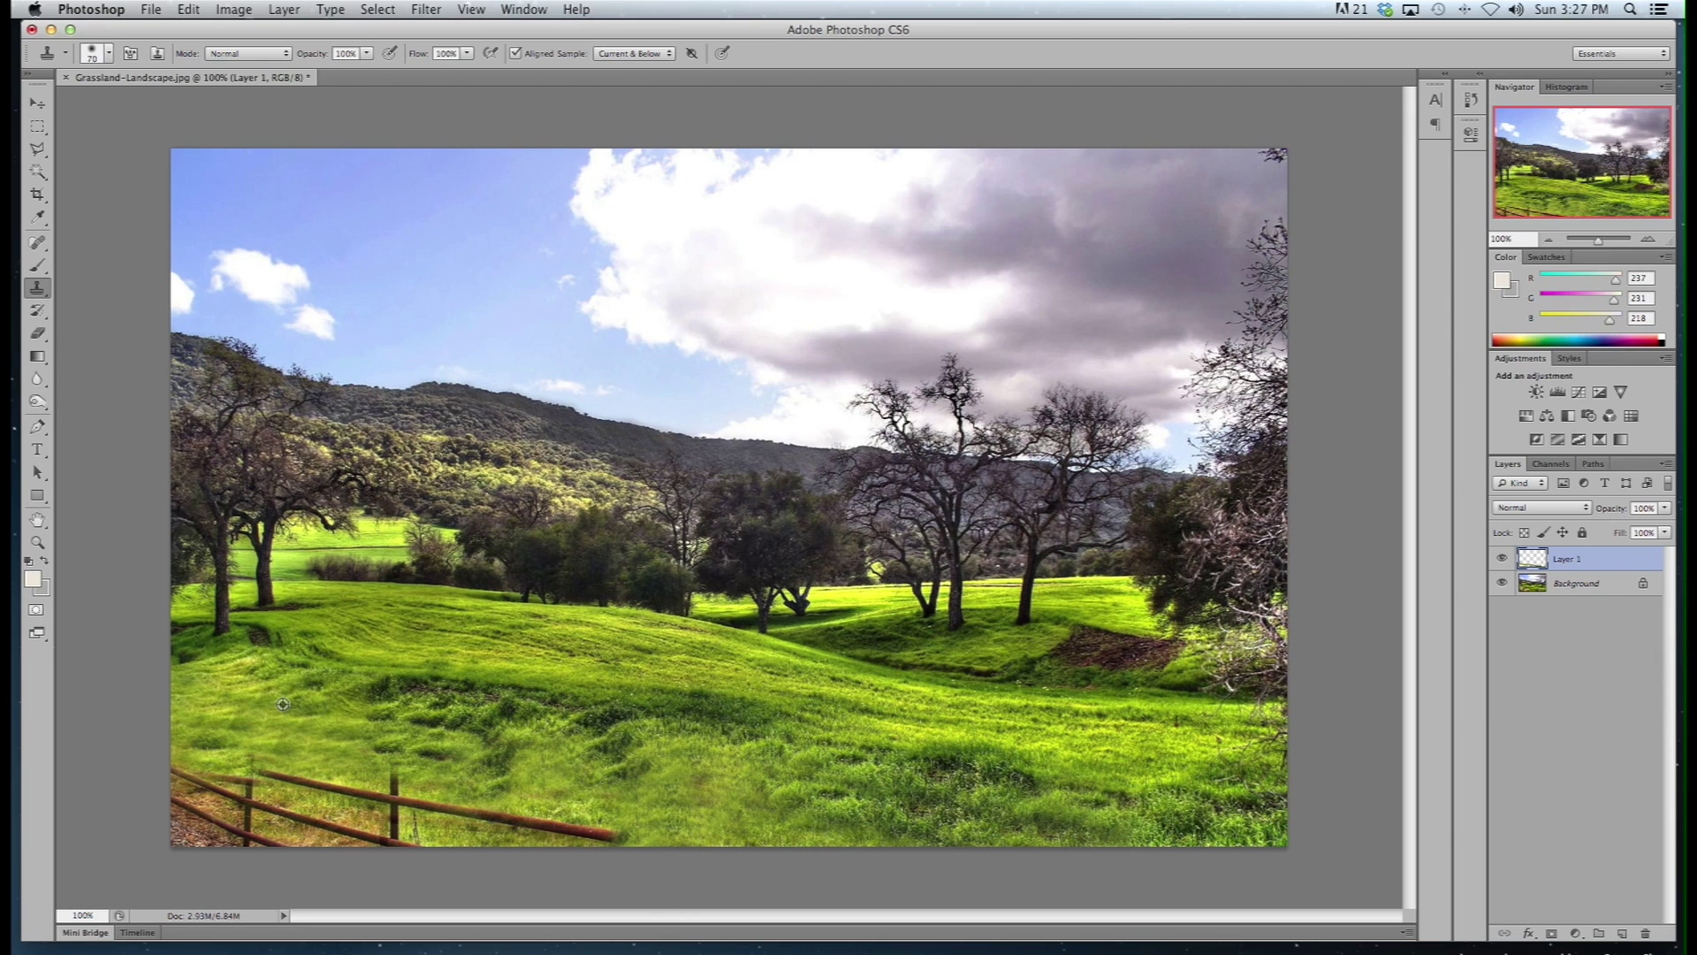
- Clone grass over the left ends of the remaining lower rails and the top of the leftmost post
{"action": "left_click", "coordinate": [173, 778]}
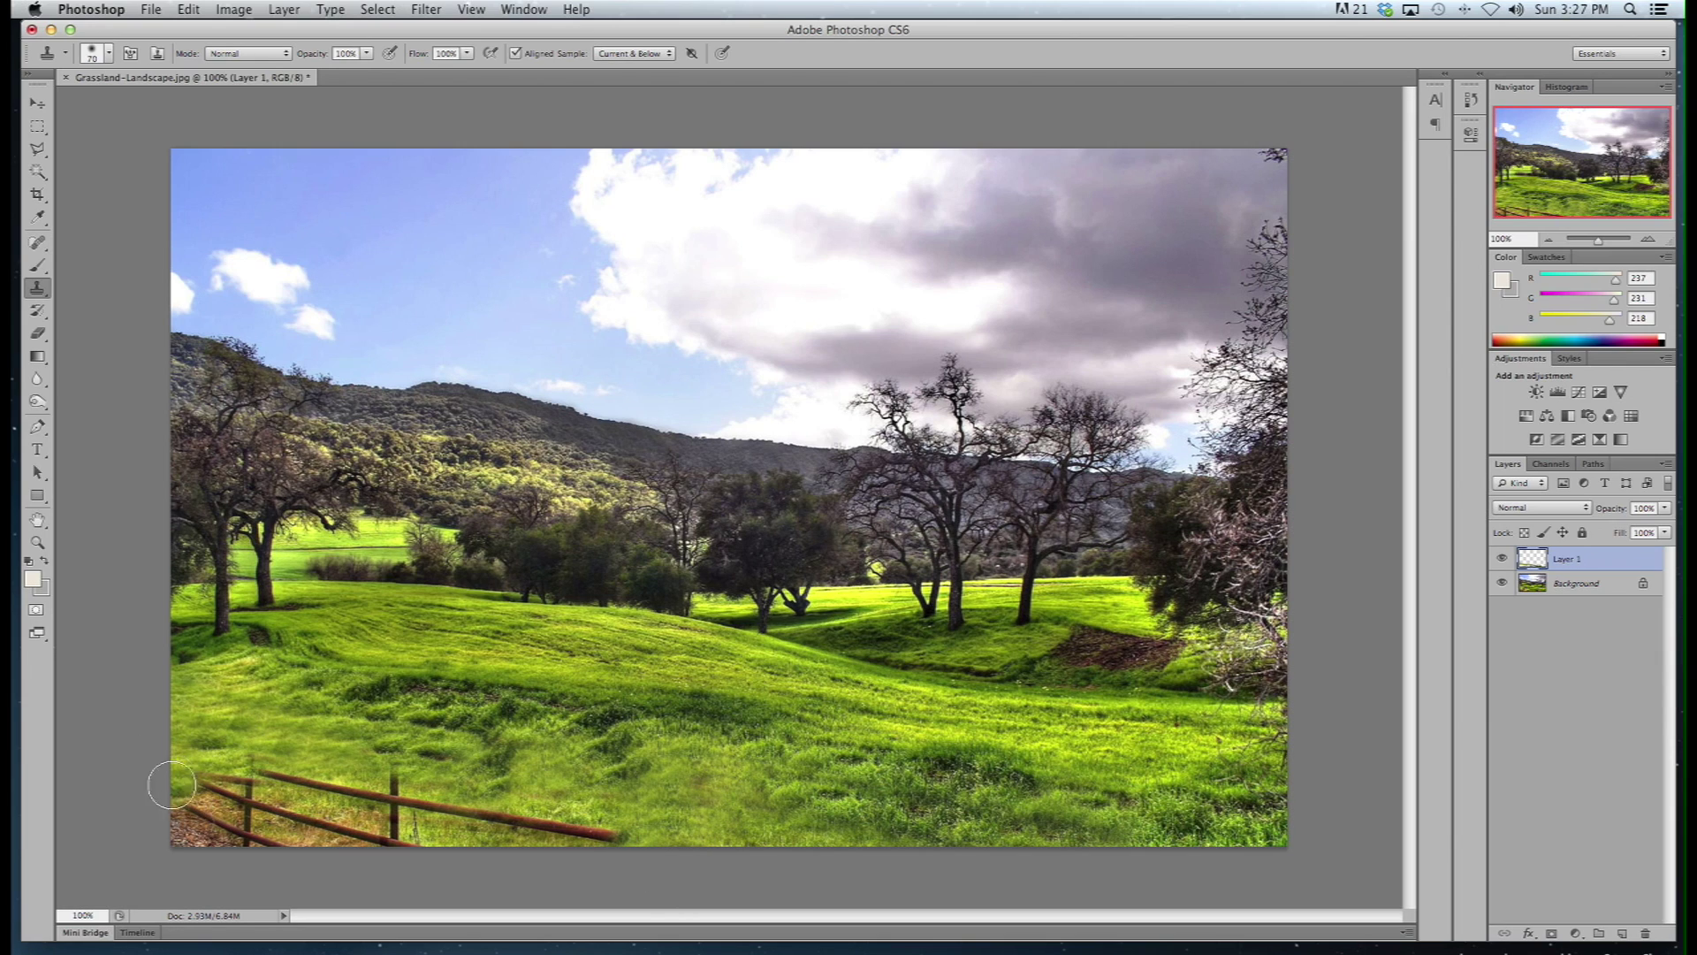
{"action": "left_click", "coordinate": [177, 805]}
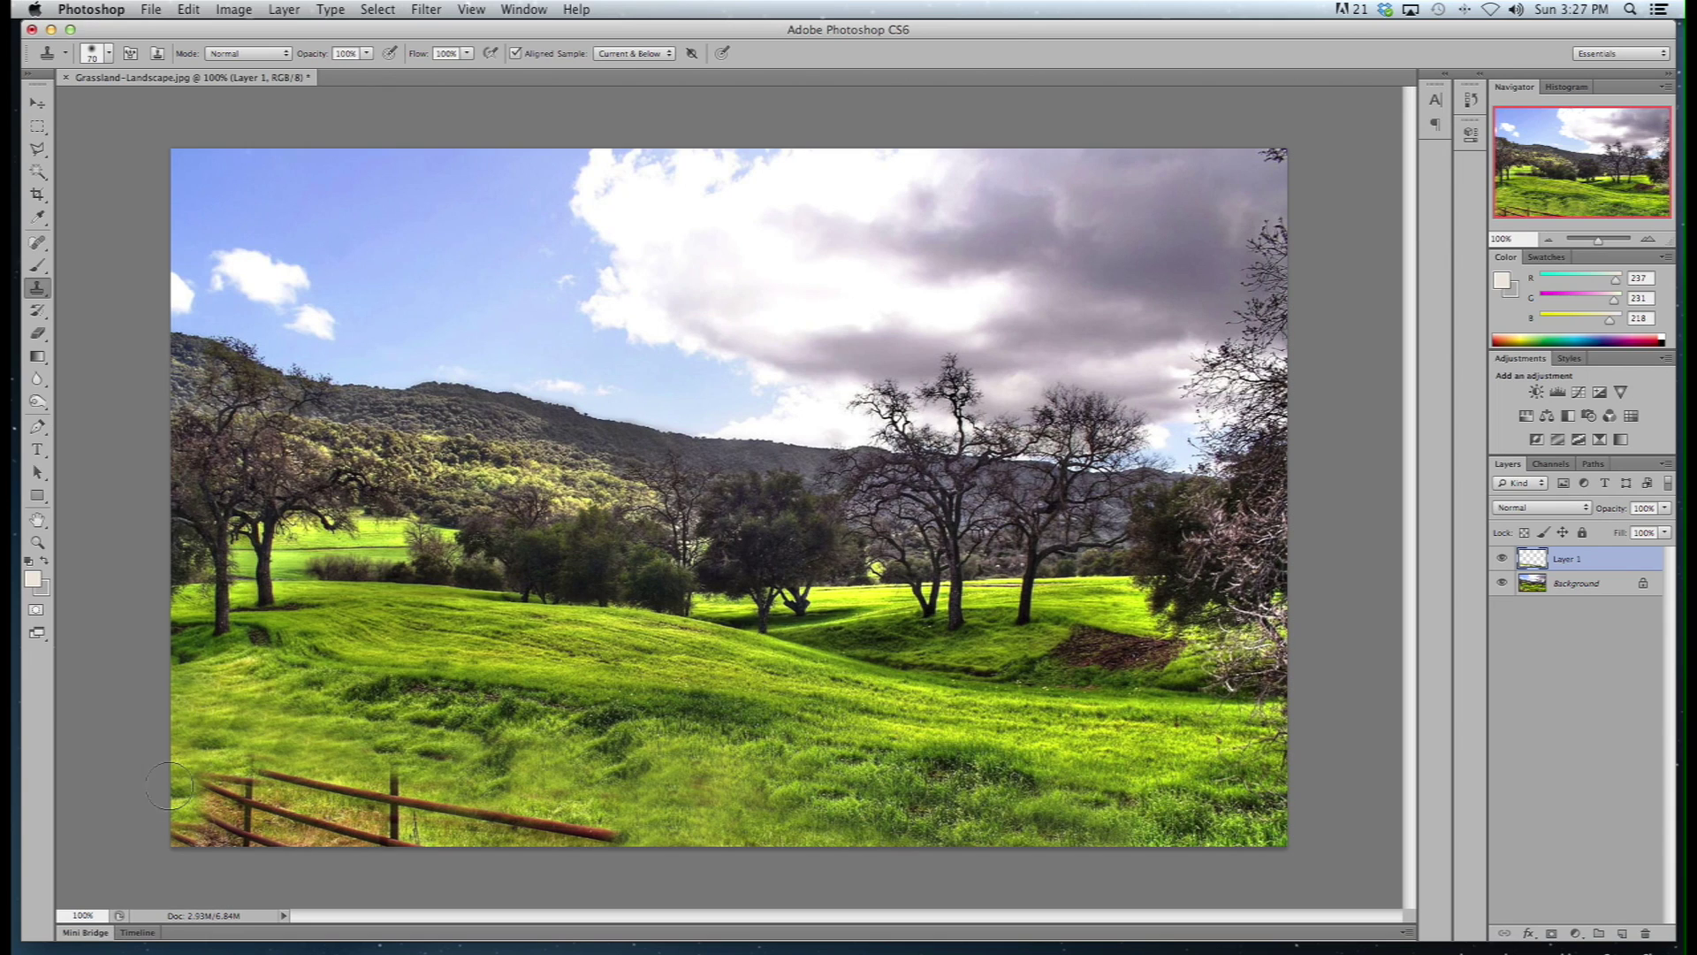
{"action": "mouse_move", "coordinate": [169, 785]}
{"action": "left_mouse_down"}
{"action": "mouse_move", "coordinate": [207, 776]}
{"action": "mouse_move", "coordinate": [229, 790]}
{"action": "mouse_move", "coordinate": [237, 748]}
{"action": "mouse_move", "coordinate": [261, 804]}
{"action": "left_mouse_up"}
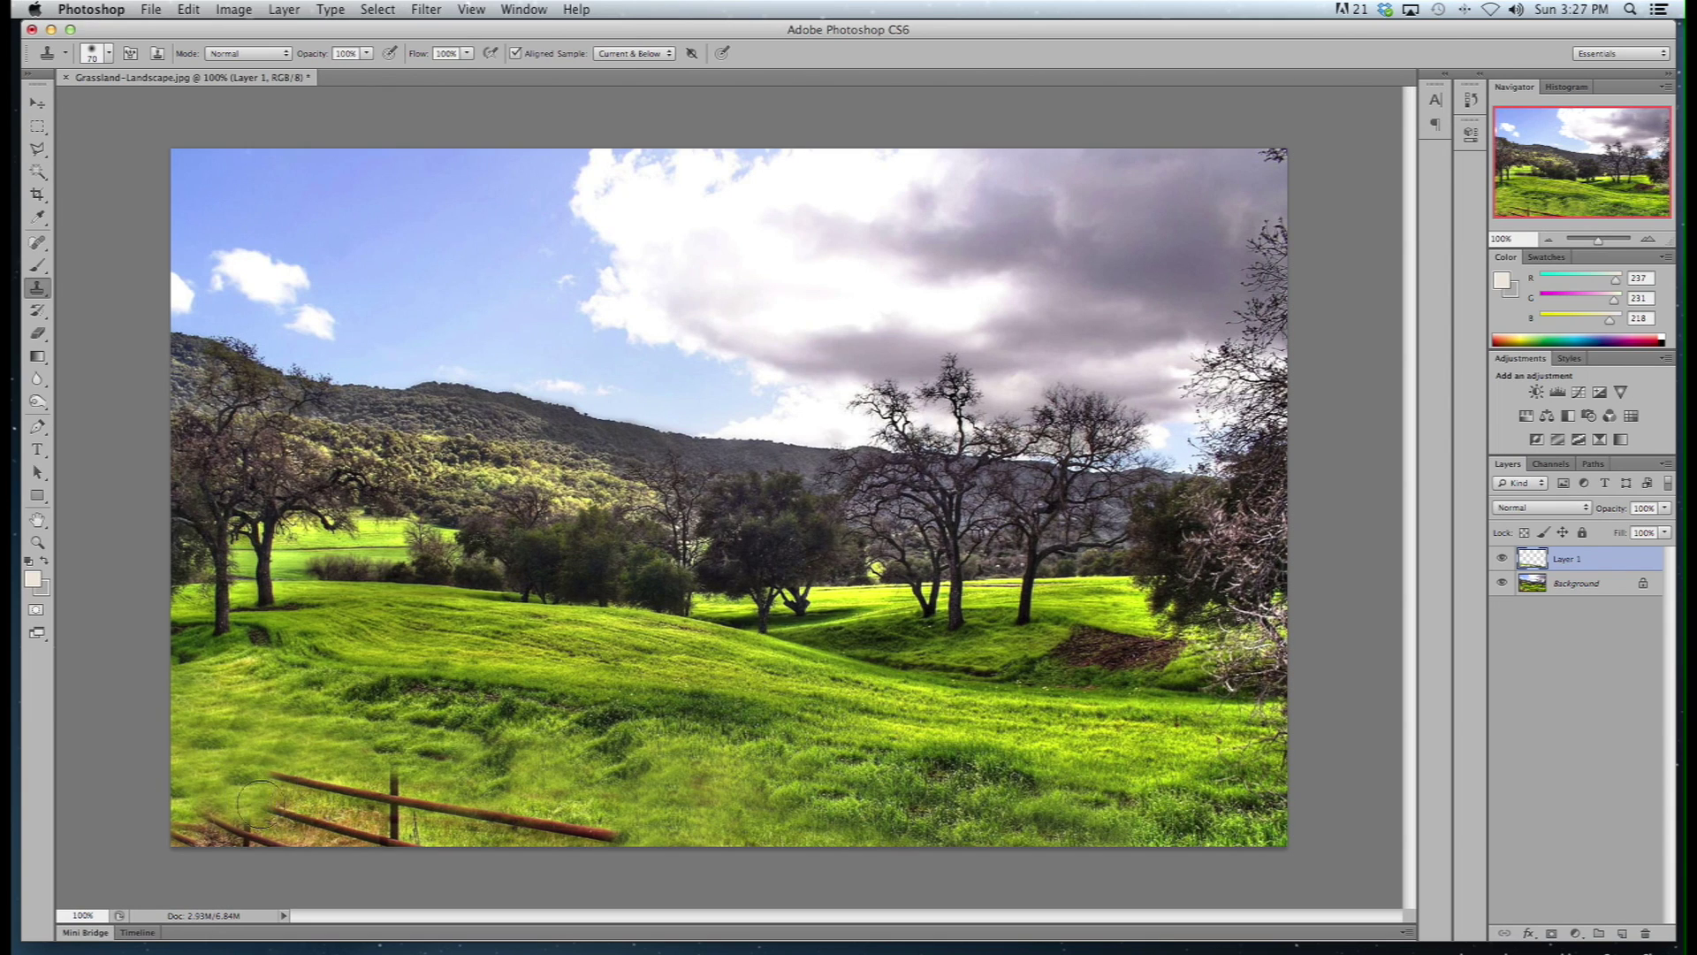
- Clone nearby grass over the left end of the longest remaining fence rail
{"action": "left_click", "coordinate": [206, 742], "text": "alt"}
{"action": "left_click", "coordinate": [335, 750], "text": "alt"}
{"action": "mouse_move", "coordinate": [336, 762]}
{"action": "left_mouse_down"}
{"action": "mouse_move", "coordinate": [273, 772]}
{"action": "mouse_move", "coordinate": [354, 792]}
{"action": "left_mouse_up"}
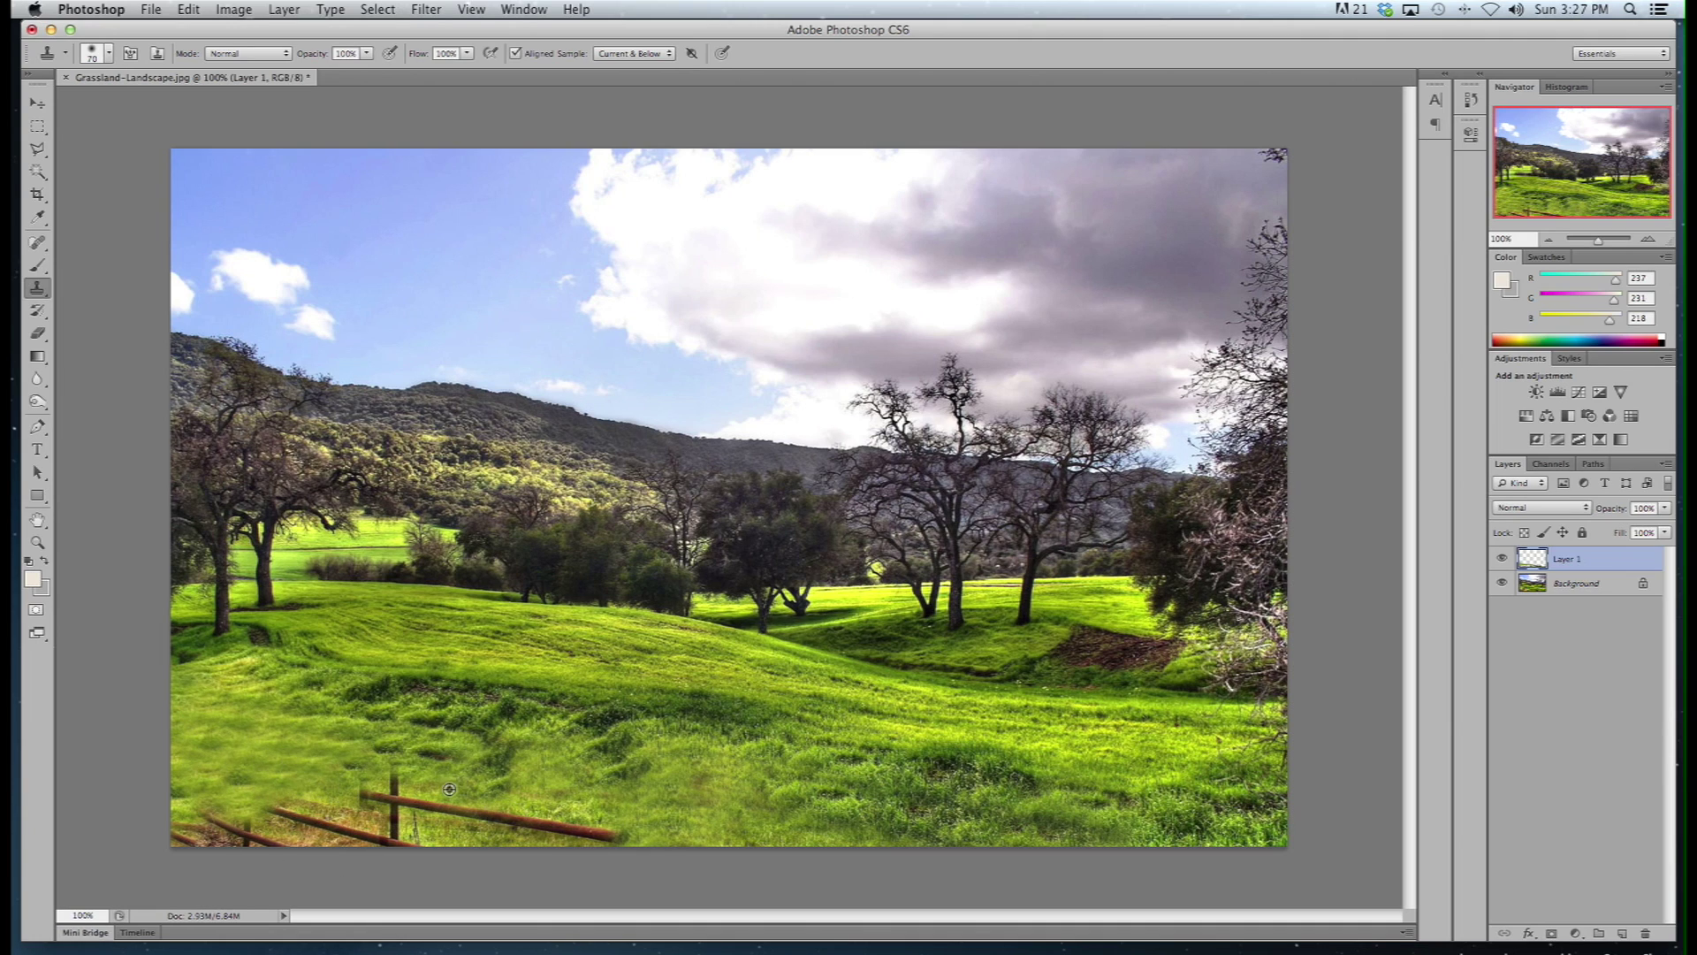
- Clone a darker grass patch onto the meadow's left edge and touch up the blurred grass in the lower middle
{"action": "left_click", "coordinate": [432, 692], "text": "alt"}
{"action": "left_click", "coordinate": [437, 692], "text": "alt"}
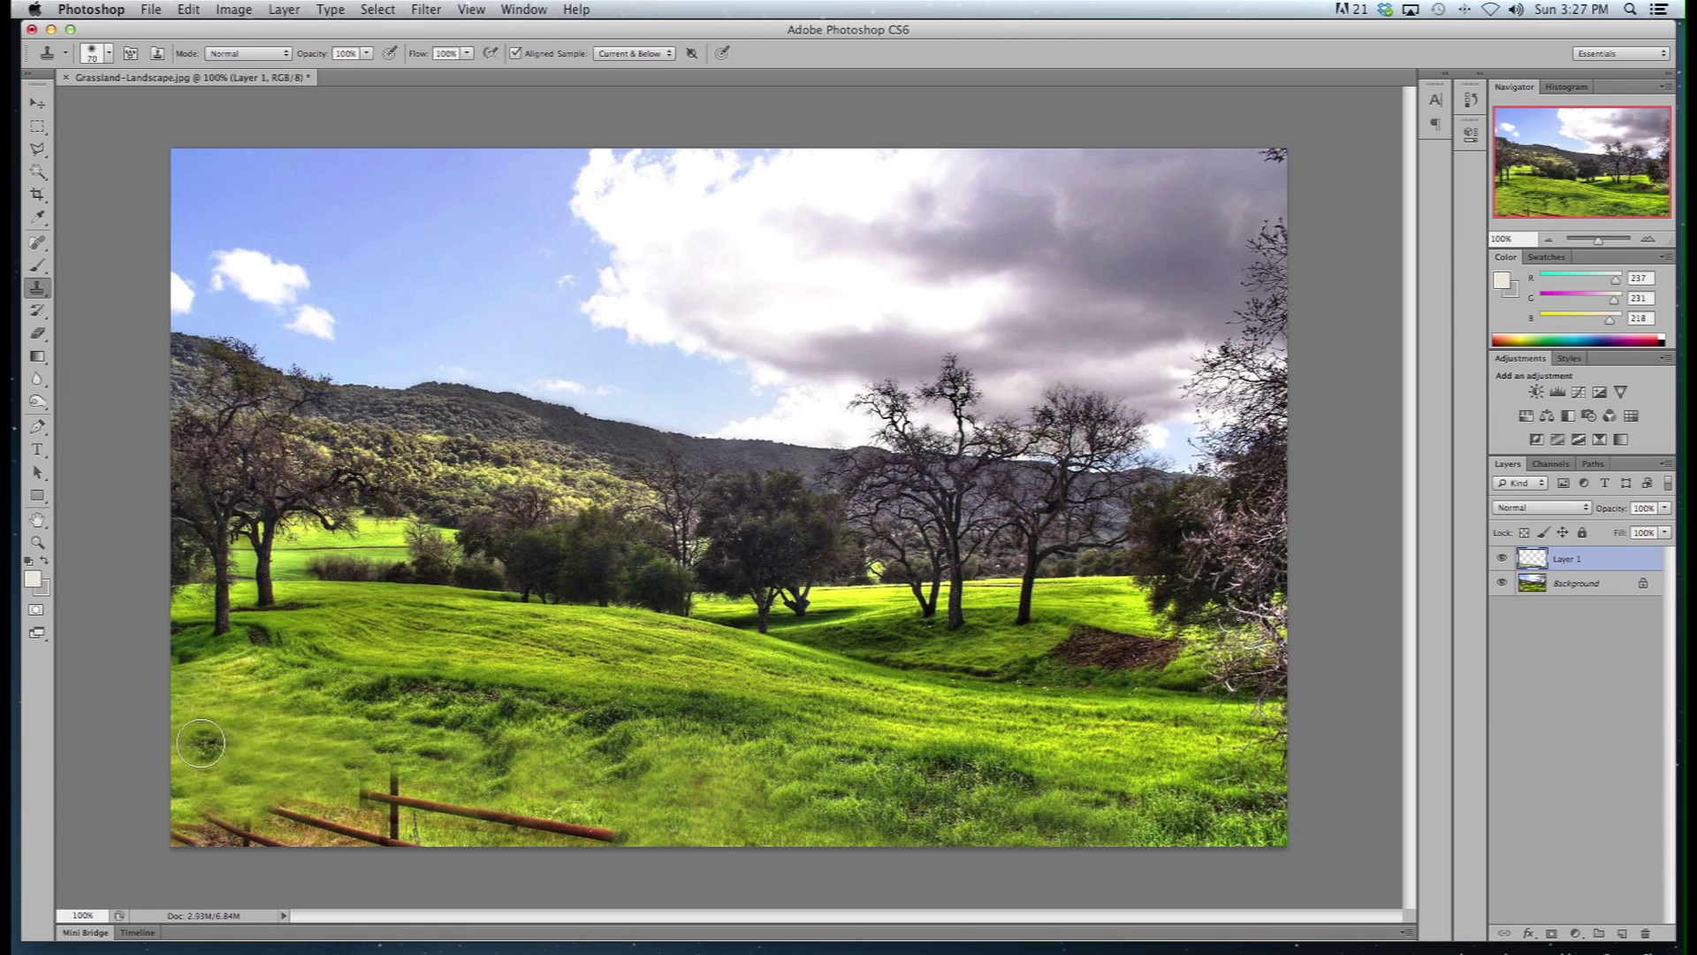
{"action": "left_click_drag", "start_coordinate": [202, 743], "coordinate": [224, 749]}
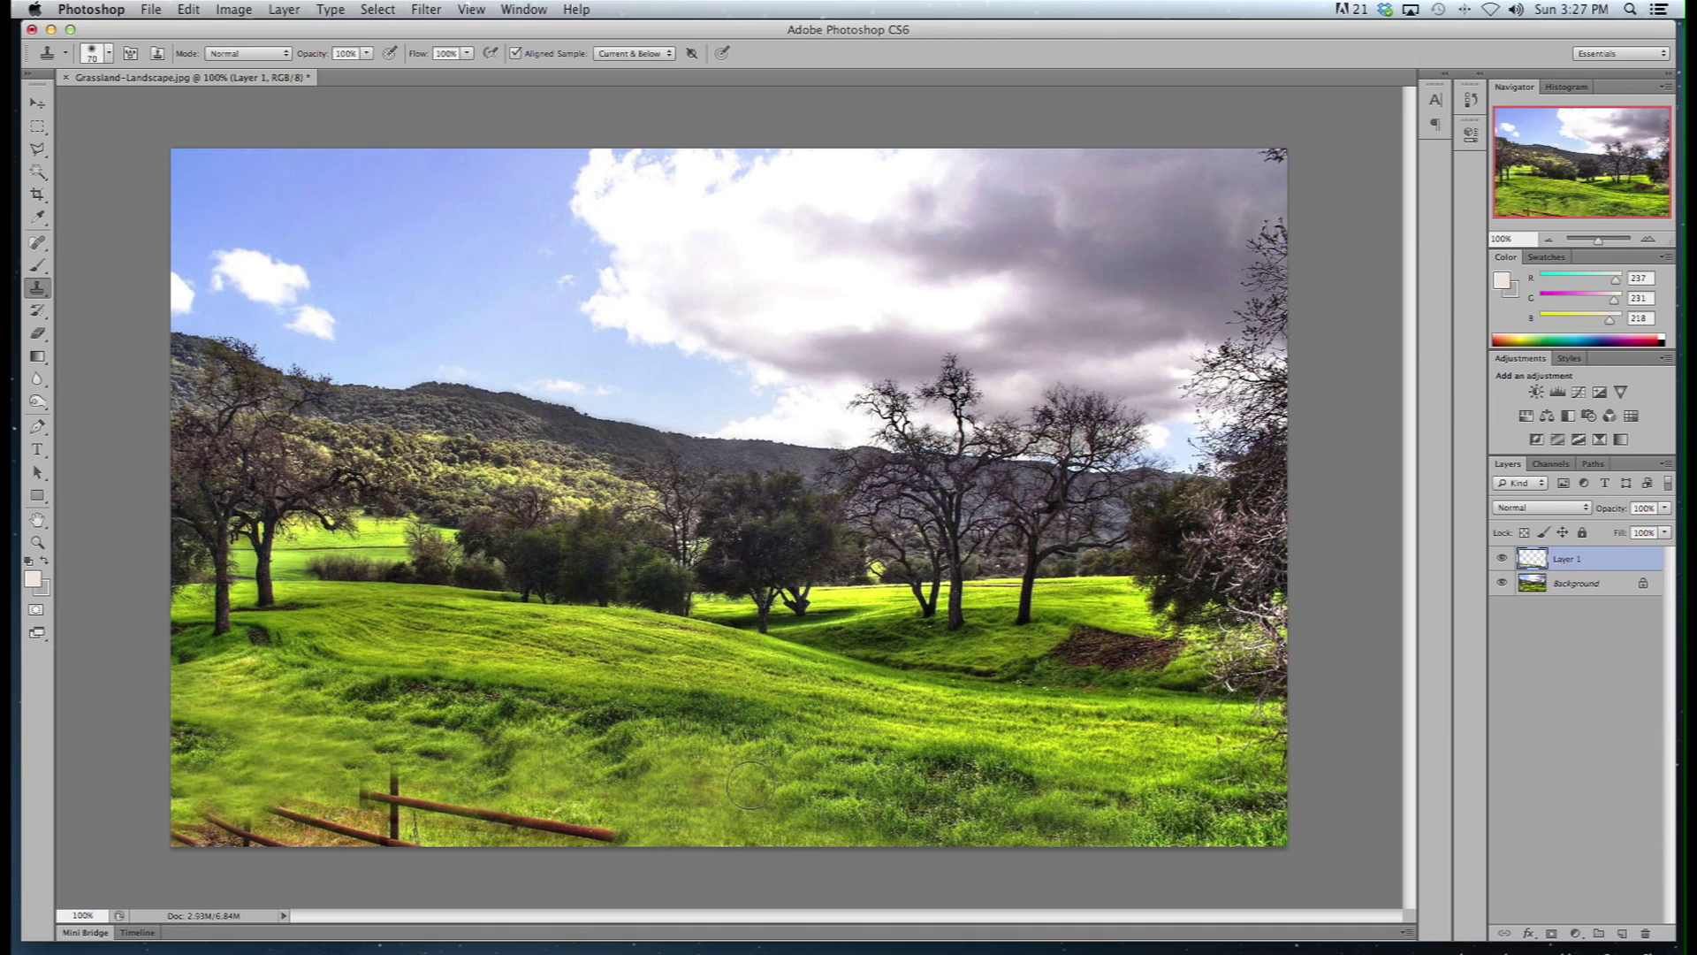
{"action": "mouse_move", "coordinate": [750, 783]}
{"action": "left_mouse_down"}
{"action": "mouse_move", "coordinate": [712, 796]}
{"action": "mouse_move", "coordinate": [707, 822]}
{"action": "mouse_move", "coordinate": [701, 757]}
{"action": "mouse_move", "coordinate": [789, 824]}
{"action": "left_mouse_up"}
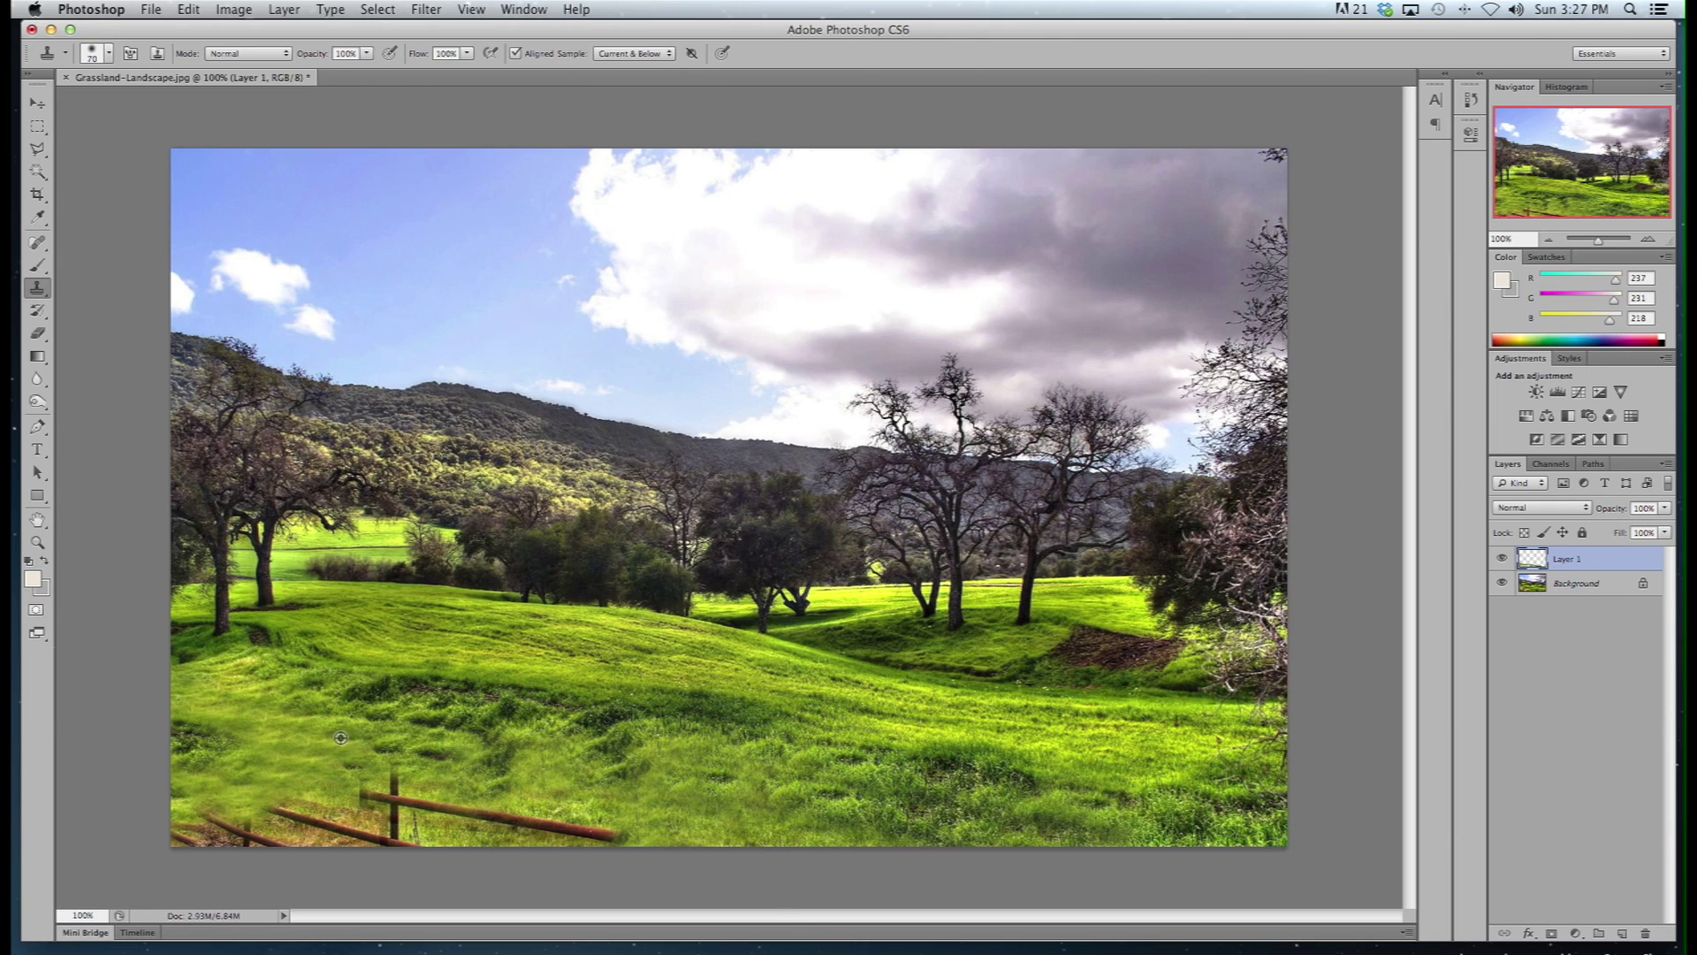
- Clone grass over all remaining fence pieces in the lower-left meadow, covering both posts and the rails down to the photo's bottom edge
{"action": "mouse_move", "coordinate": [387, 794]}
{"action": "left_mouse_down"}
{"action": "mouse_move", "coordinate": [328, 828]}
{"action": "mouse_move", "coordinate": [180, 825]}
{"action": "mouse_move", "coordinate": [292, 819]}
{"action": "mouse_move", "coordinate": [309, 776]}
{"action": "left_mouse_up"}
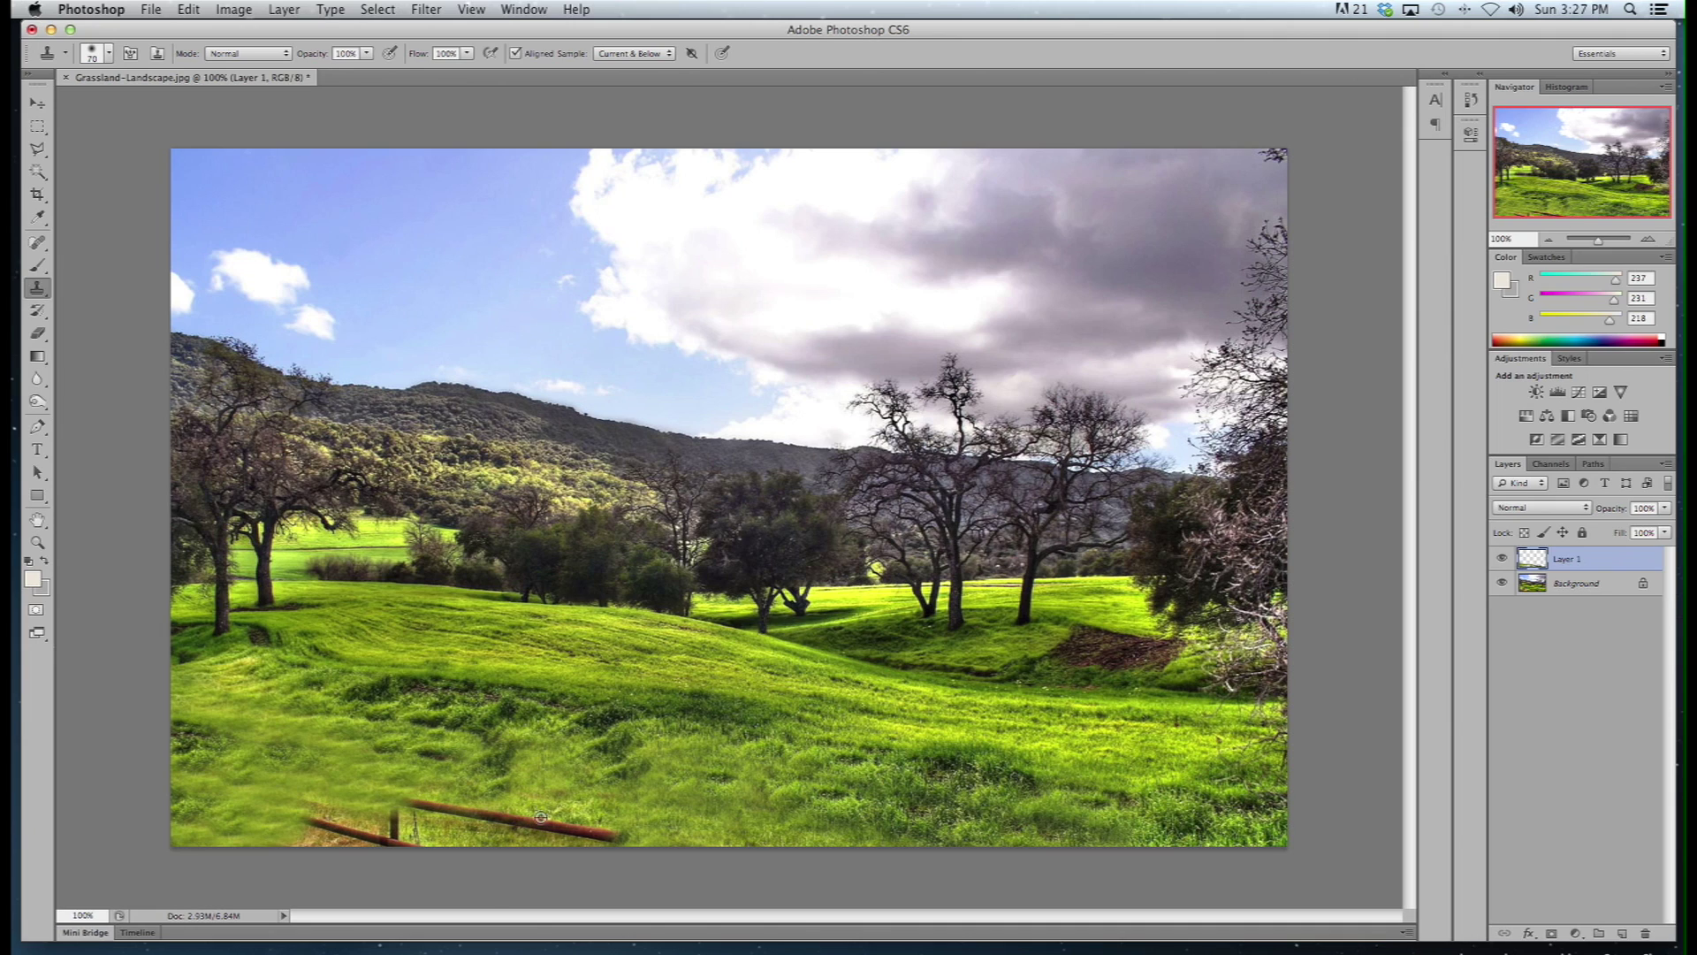
{"action": "left_click", "coordinate": [548, 779], "text": "alt"}
{"action": "mouse_move", "coordinate": [500, 820]}
{"action": "left_mouse_down"}
{"action": "mouse_move", "coordinate": [542, 807]}
{"action": "mouse_move", "coordinate": [600, 833]}
{"action": "mouse_move", "coordinate": [579, 816]}
{"action": "left_mouse_up"}
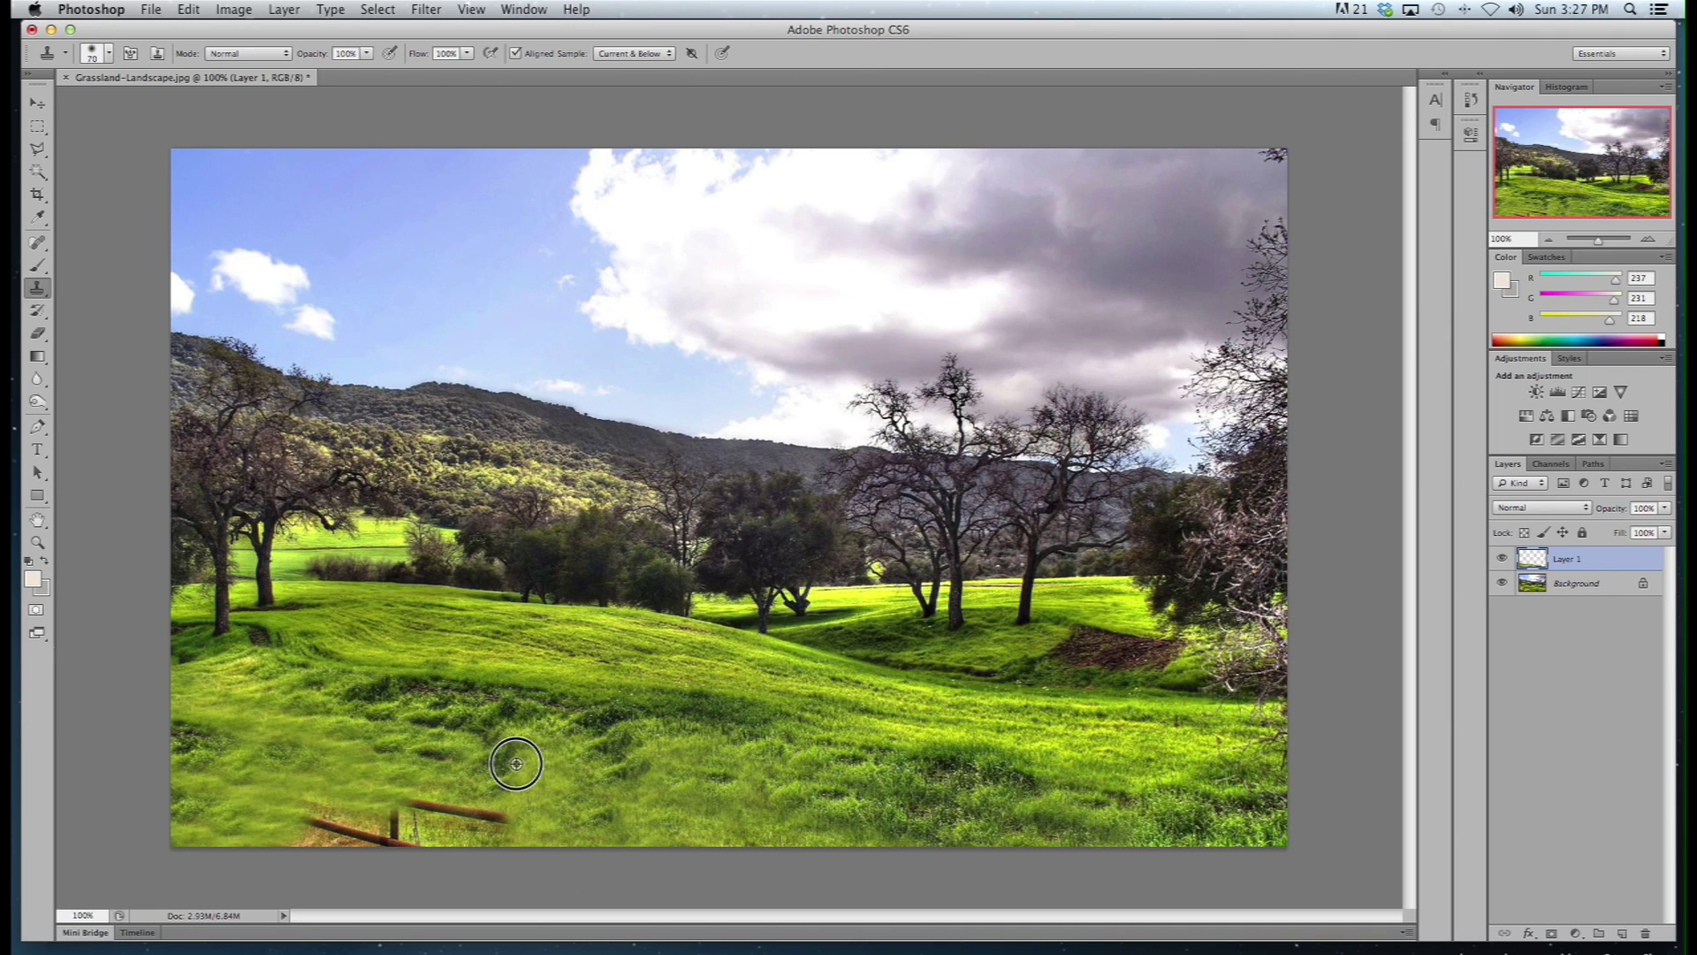
{"action": "left_click", "coordinate": [384, 771], "text": "alt"}
{"action": "left_click_drag", "start_coordinate": [393, 808], "coordinate": [495, 809]}
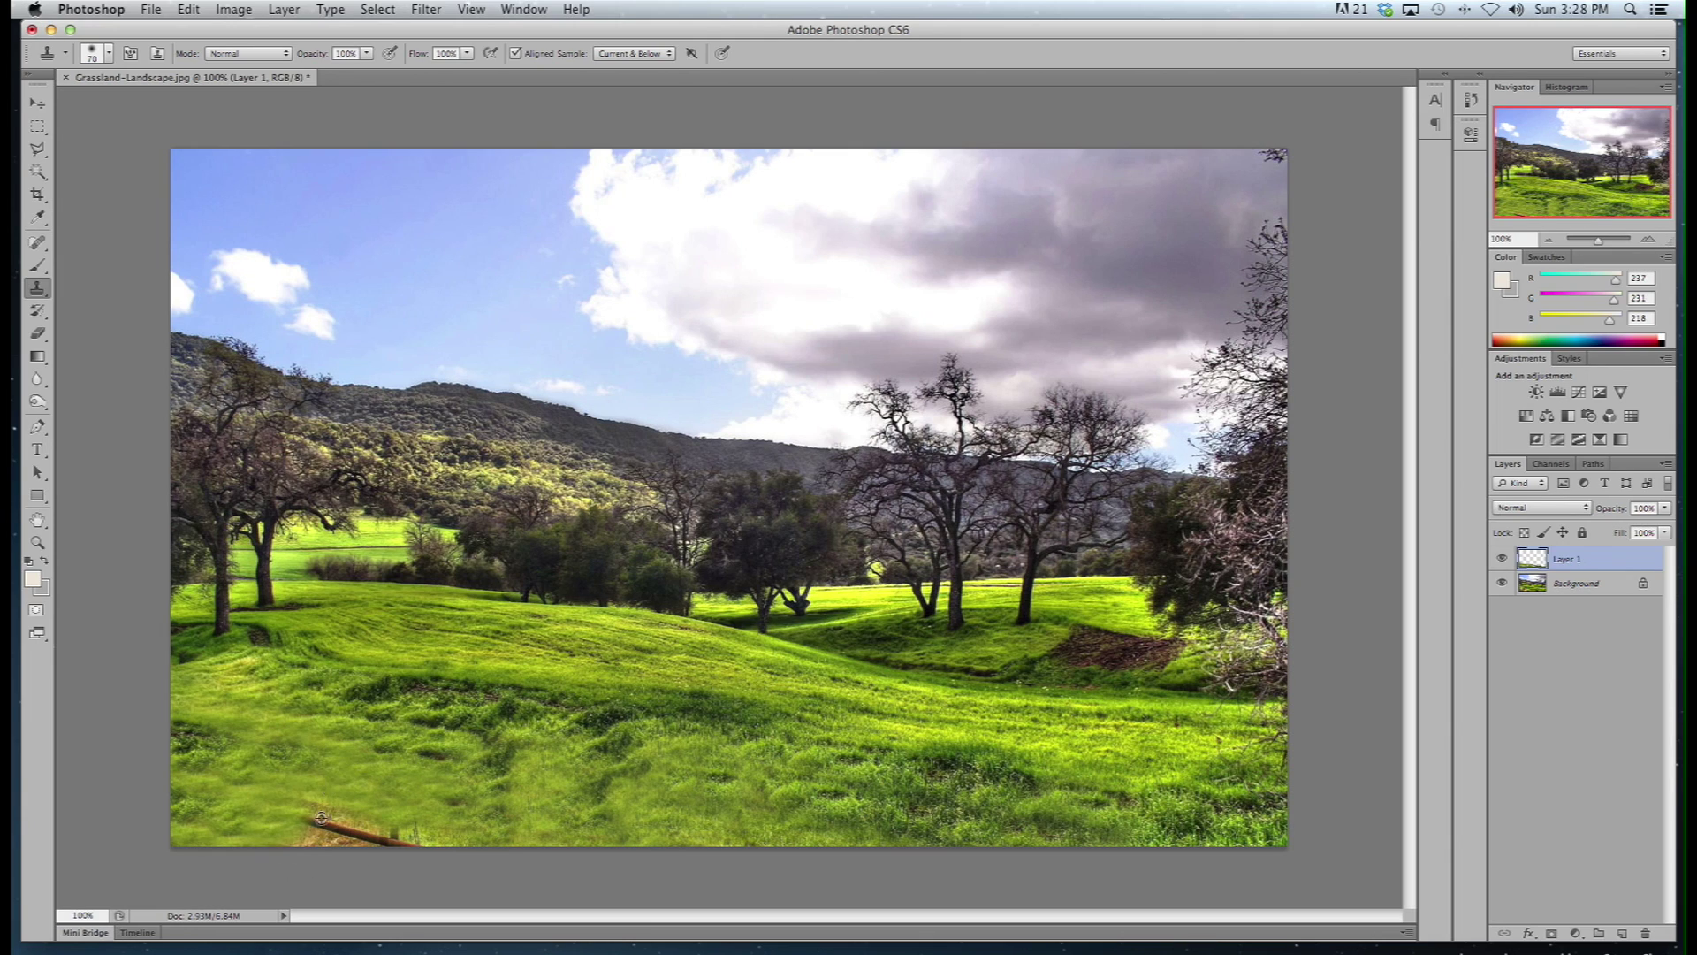
{"action": "left_click_drag", "start_coordinate": [300, 831], "coordinate": [419, 833]}
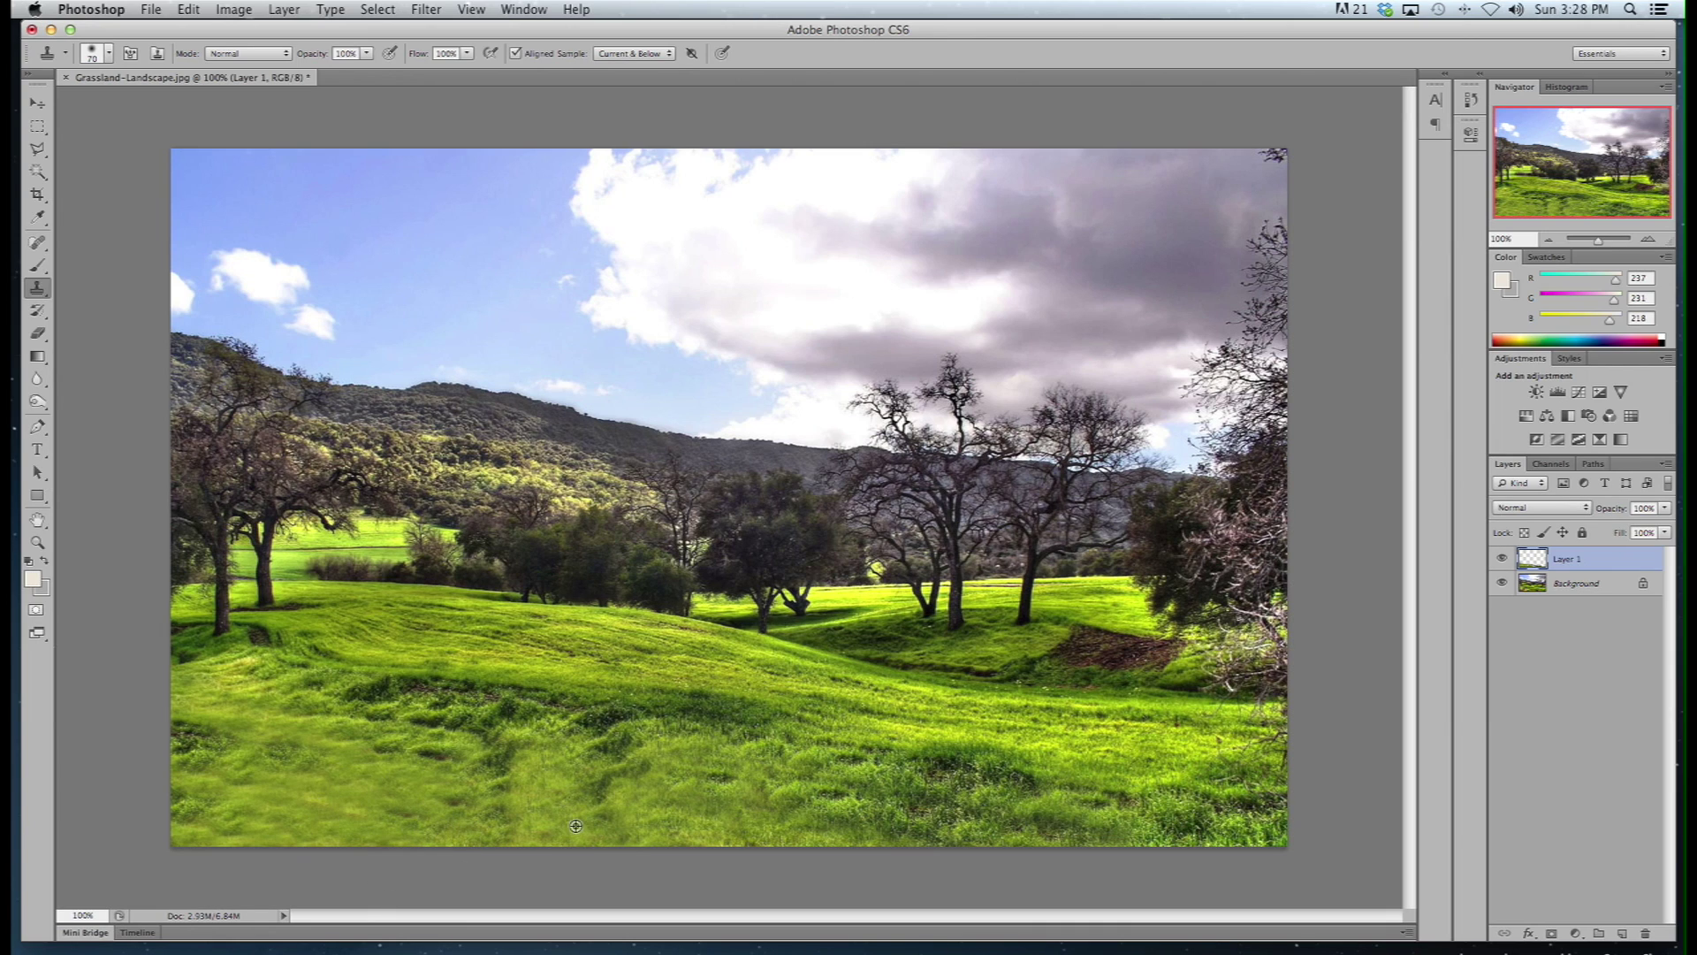
- Clone textured grass from the lower middle of the meadow over the smeared lower-left area, and compare by hiding and showing Layer 1
{"action": "left_click", "coordinate": [838, 772], "text": "alt"}
{"action": "mouse_move", "coordinate": [345, 809]}
{"action": "left_mouse_down"}
{"action": "mouse_move", "coordinate": [406, 825]}
{"action": "mouse_move", "coordinate": [385, 787]}
{"action": "mouse_move", "coordinate": [434, 791]}
{"action": "mouse_move", "coordinate": [421, 794]}
{"action": "mouse_move", "coordinate": [454, 837]}
{"action": "left_mouse_up"}
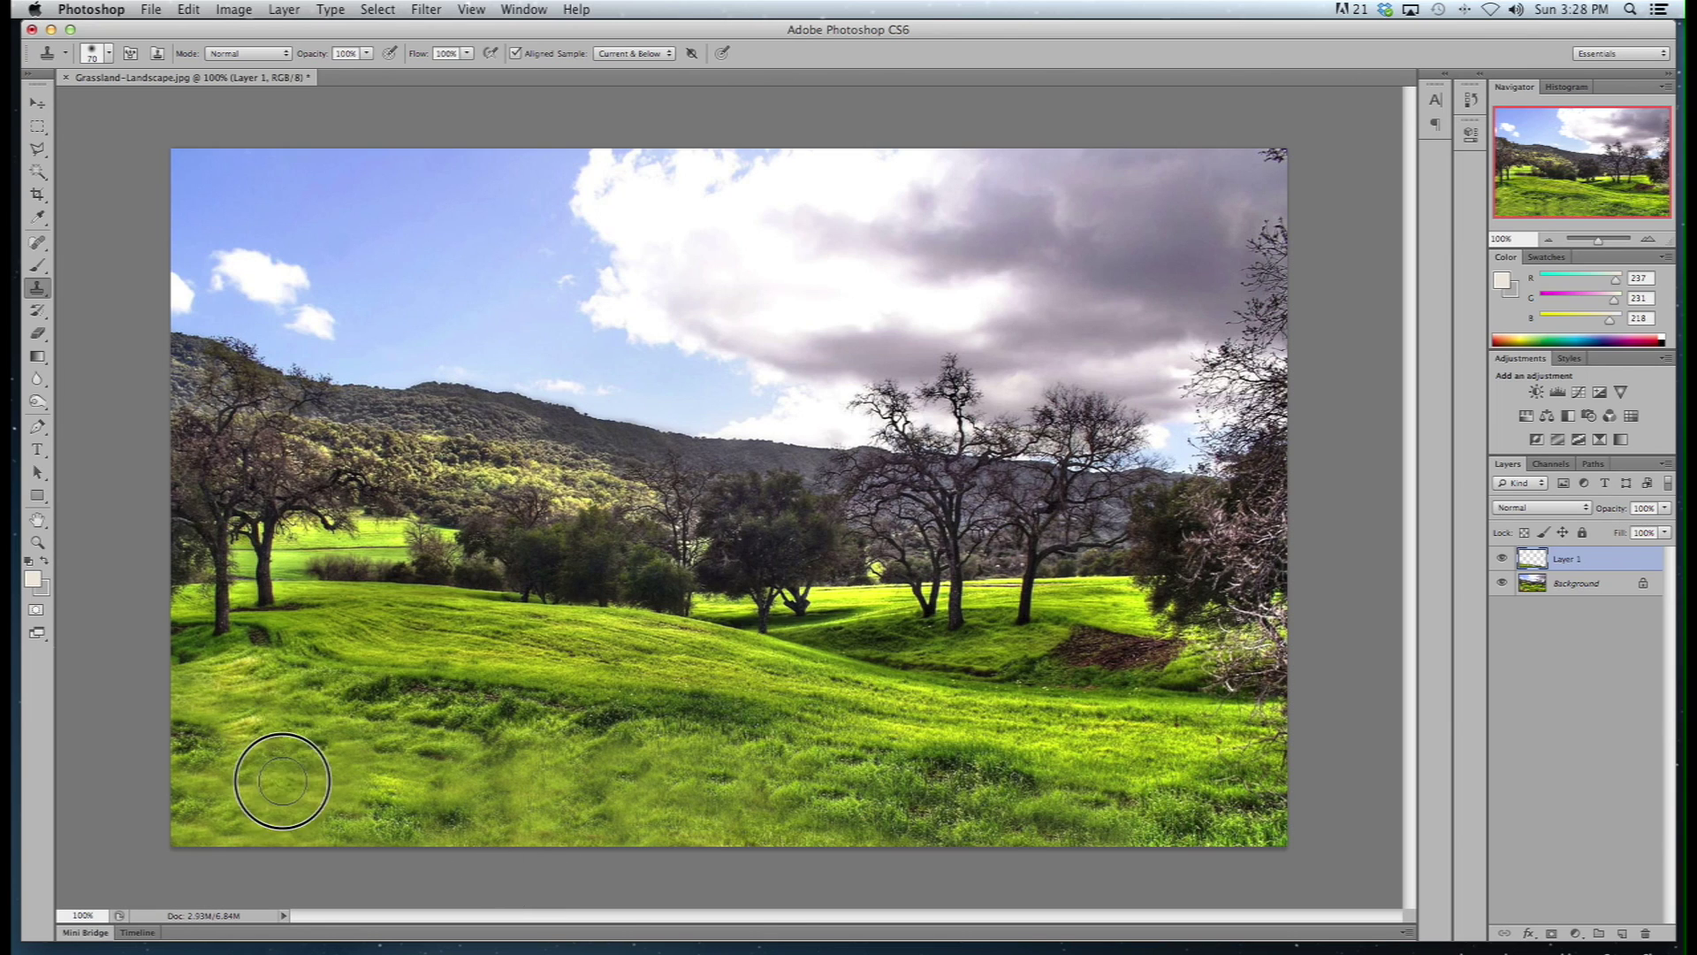
{"action": "left_click", "coordinate": [1502, 558]}
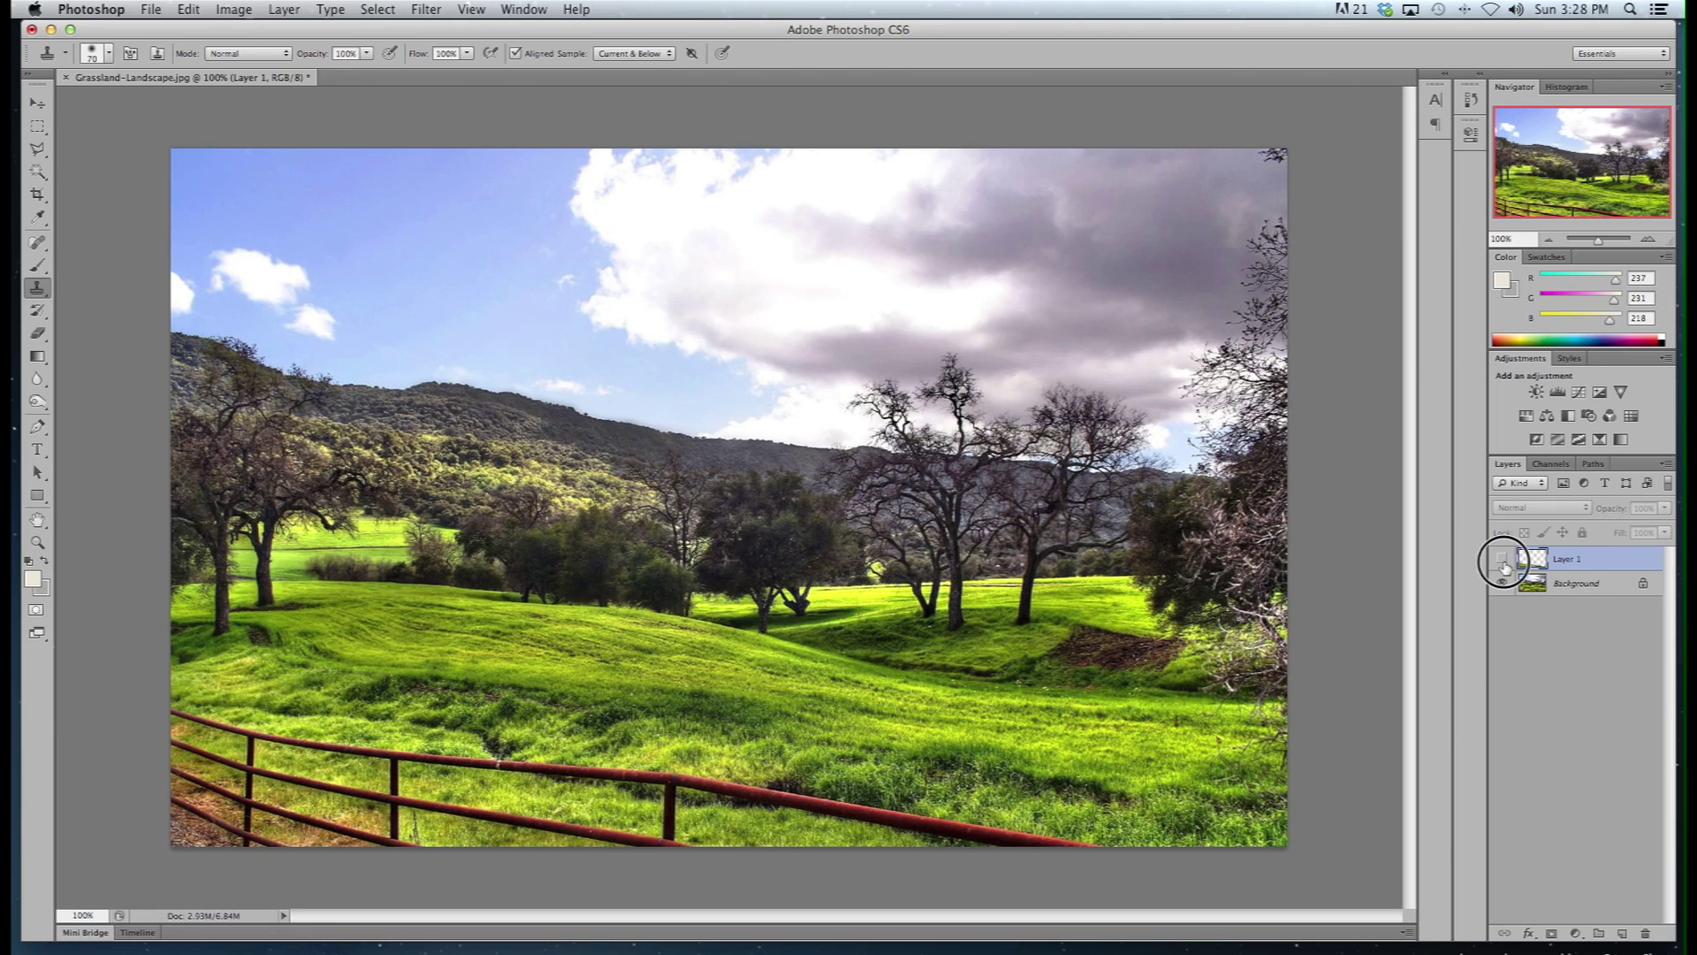
{"action": "left_click", "coordinate": [1502, 559]}
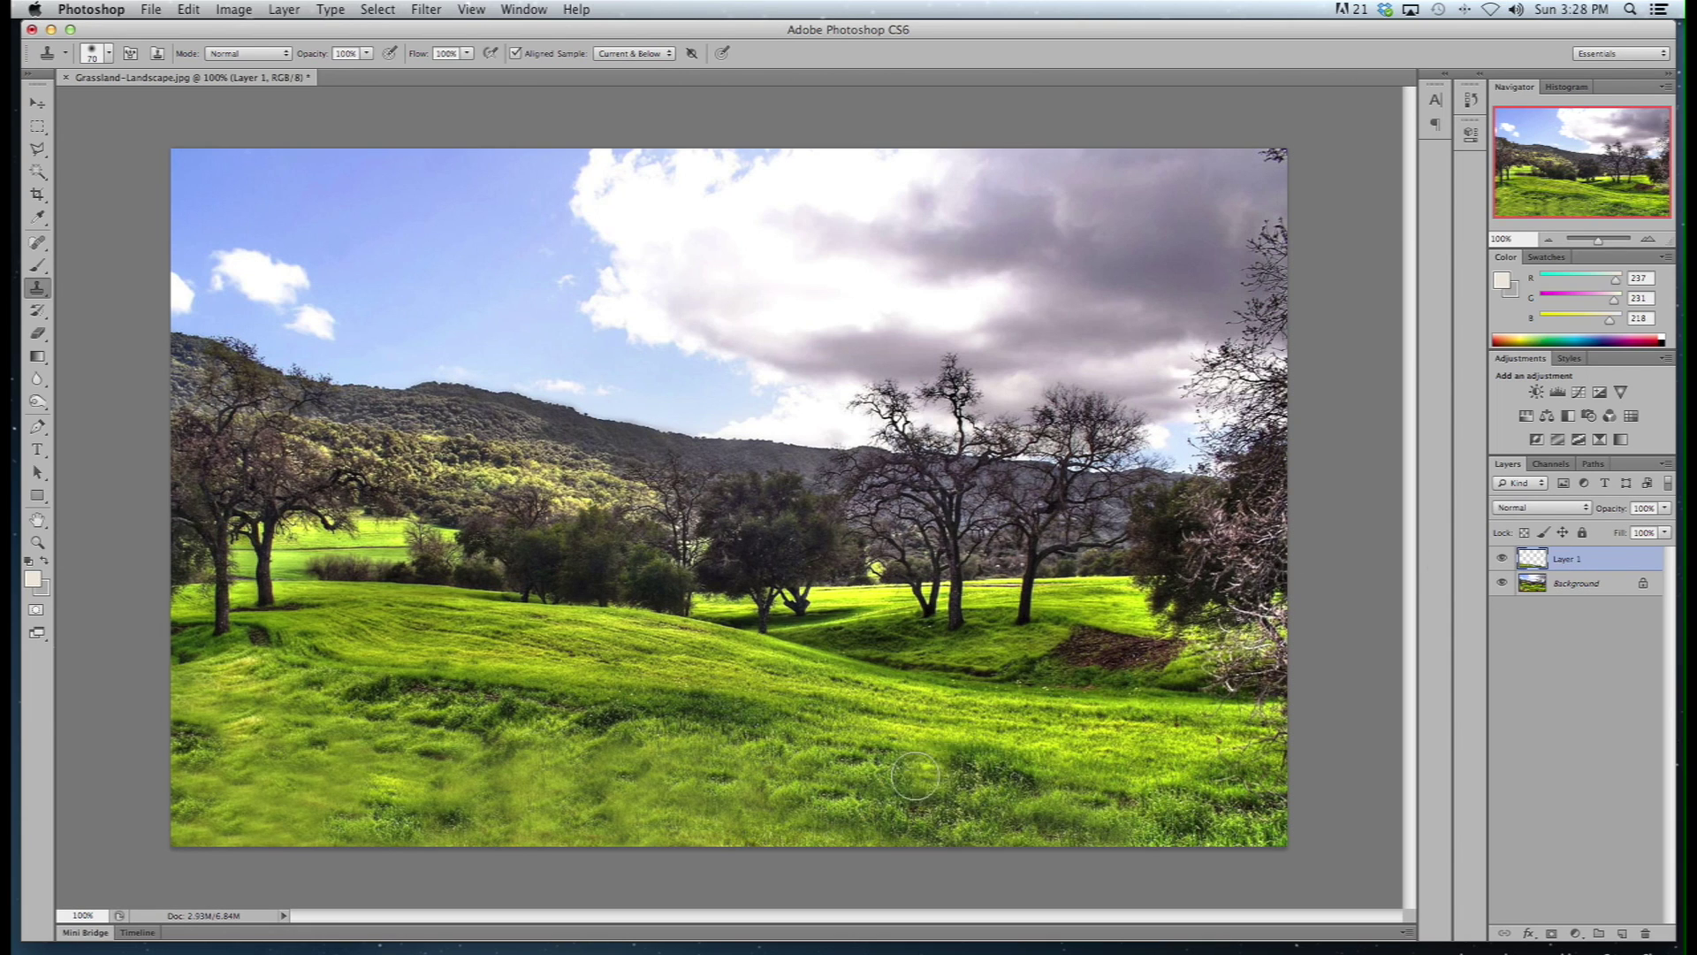
- Clone textured grass over the smeared area in the lower middle of the meadow
{"action": "left_click", "coordinate": [811, 779], "text": "alt"}
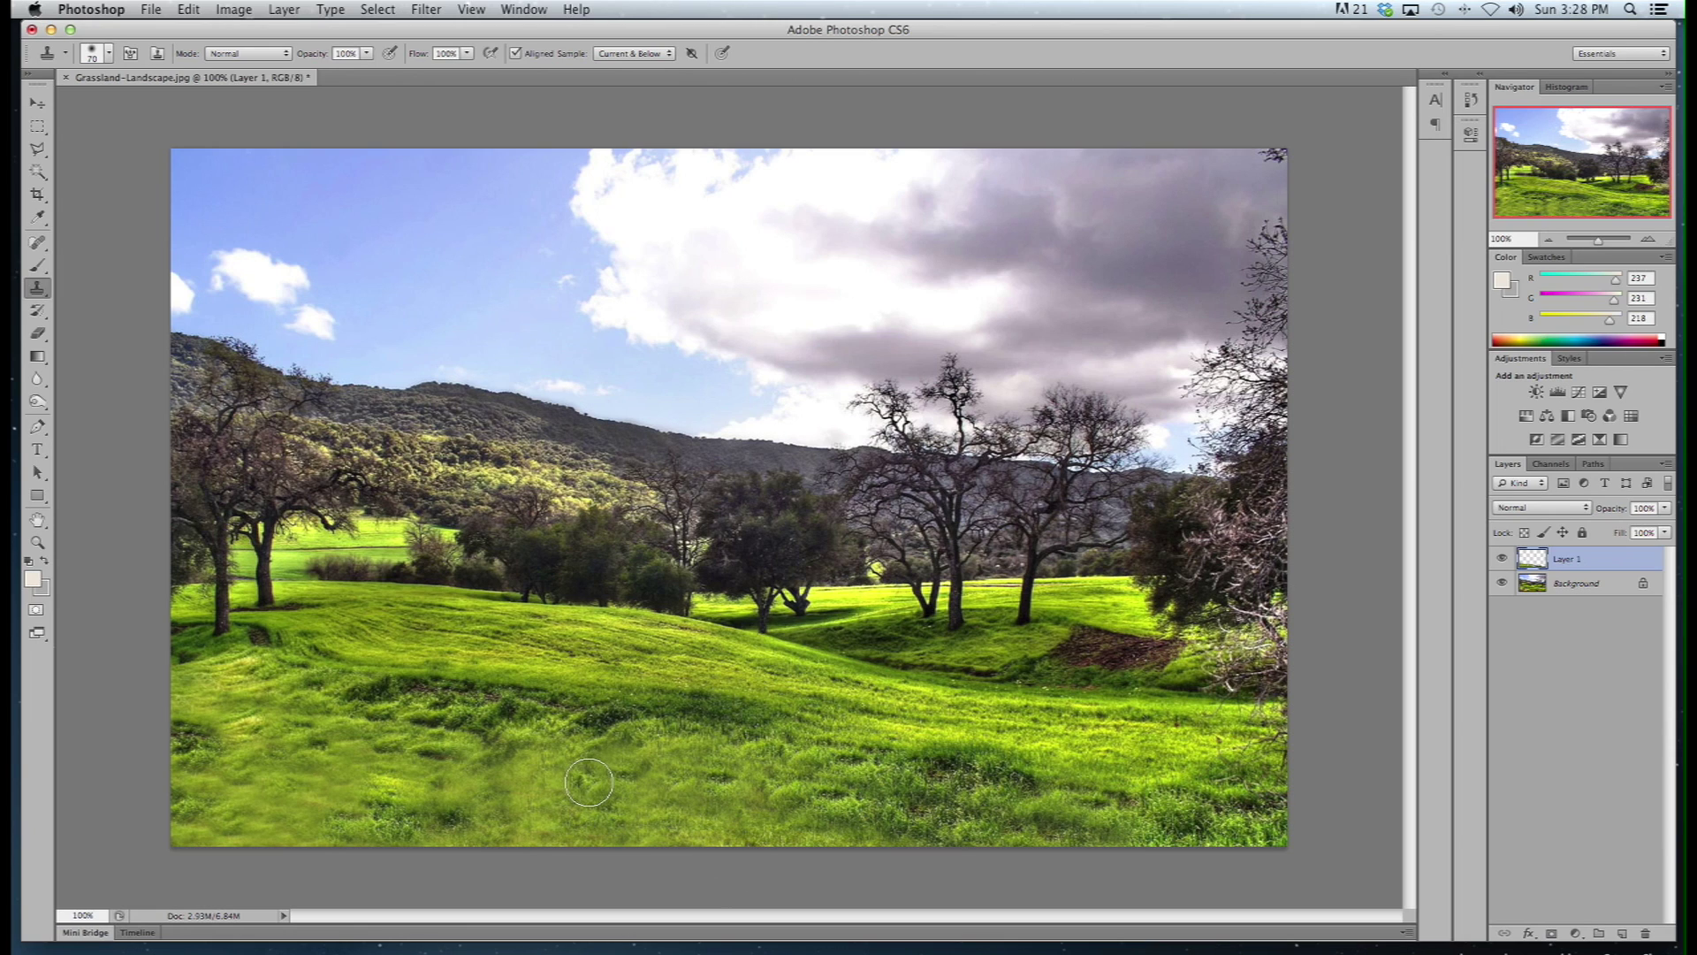